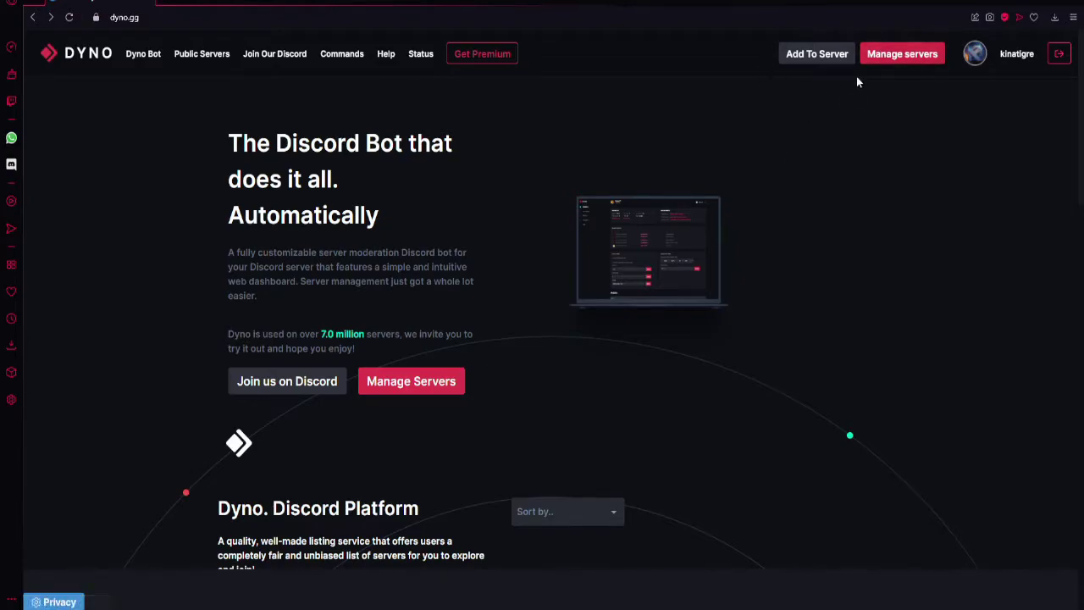
# Add the Dyno bot to the Tuto YouTube server and authorize all of its requested permissions
pyautogui.click(819, 55)
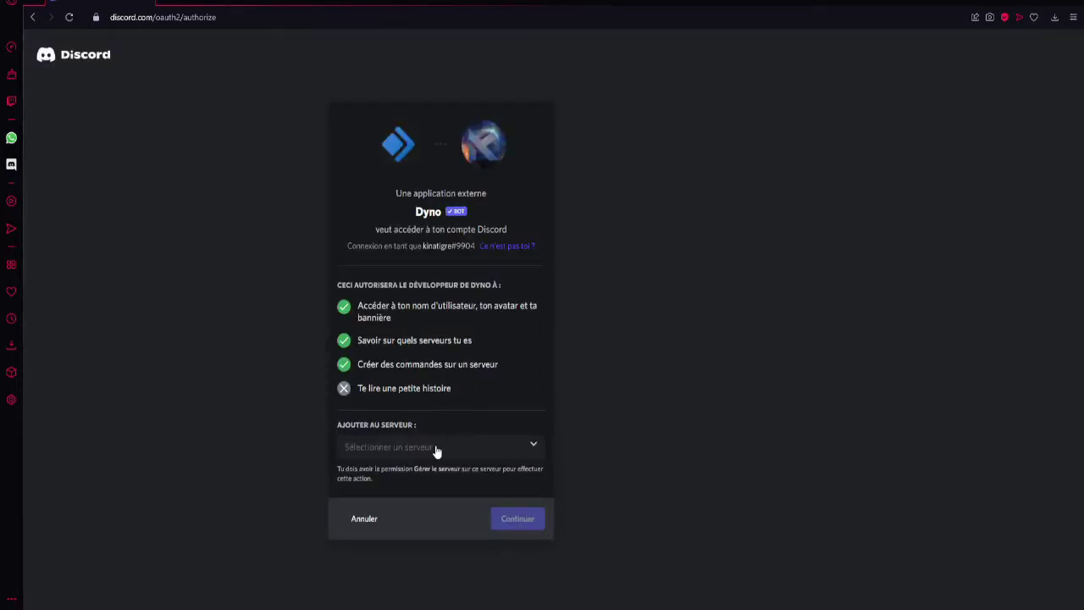
pyautogui.click(436, 451)
pyautogui.click(392, 576)
pyautogui.click(525, 518)
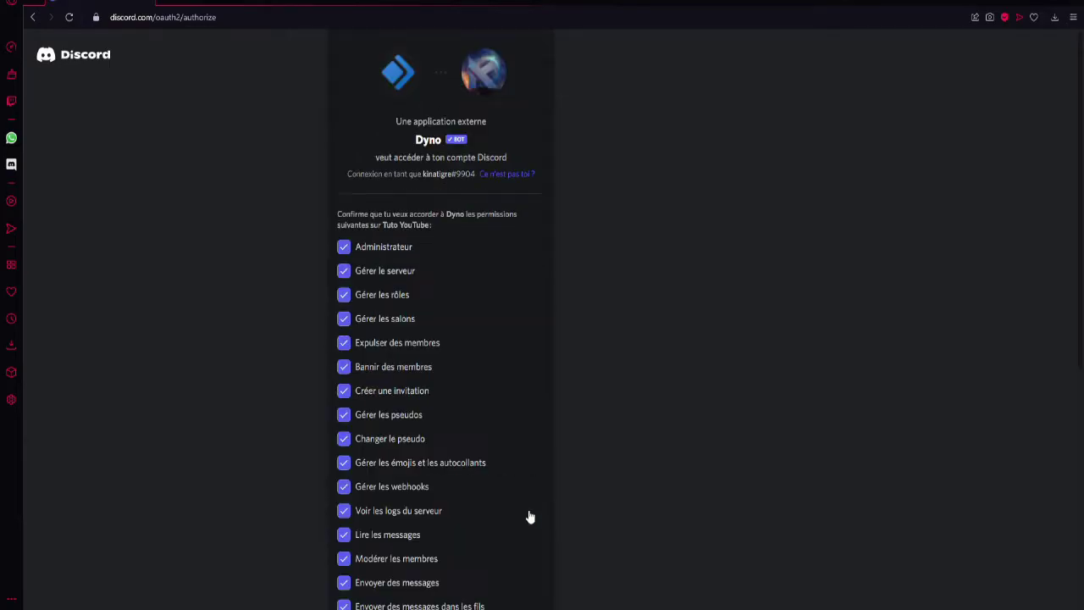
pyautogui.scroll(-5, 448, 465)
pyautogui.click(529, 593)
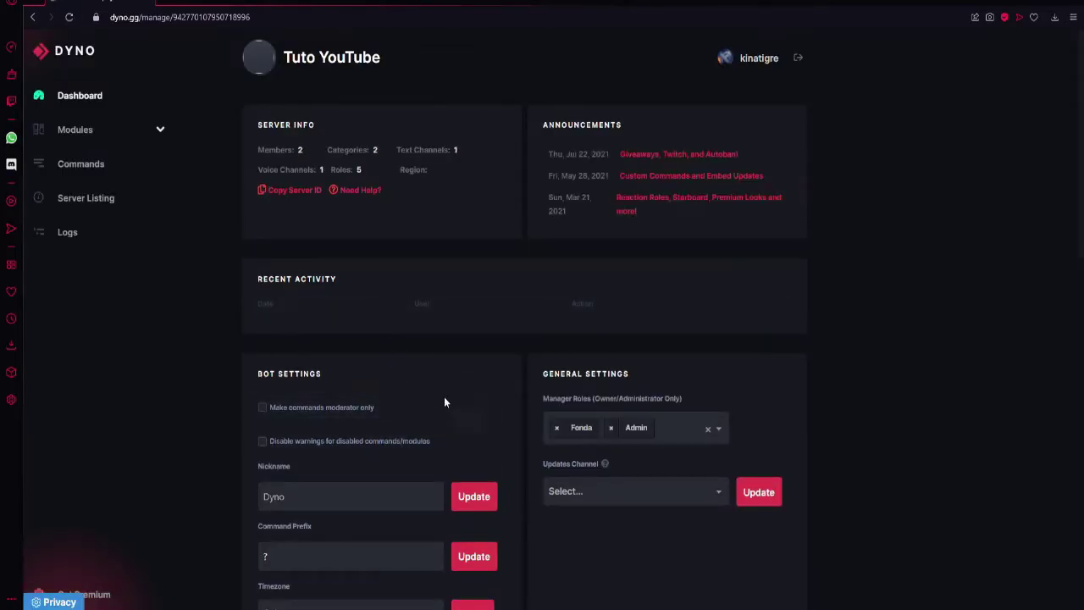
# Set the bot's timezone to Europe/Paris in the server's bot settings
pyautogui.scroll(-3, 412, 328)
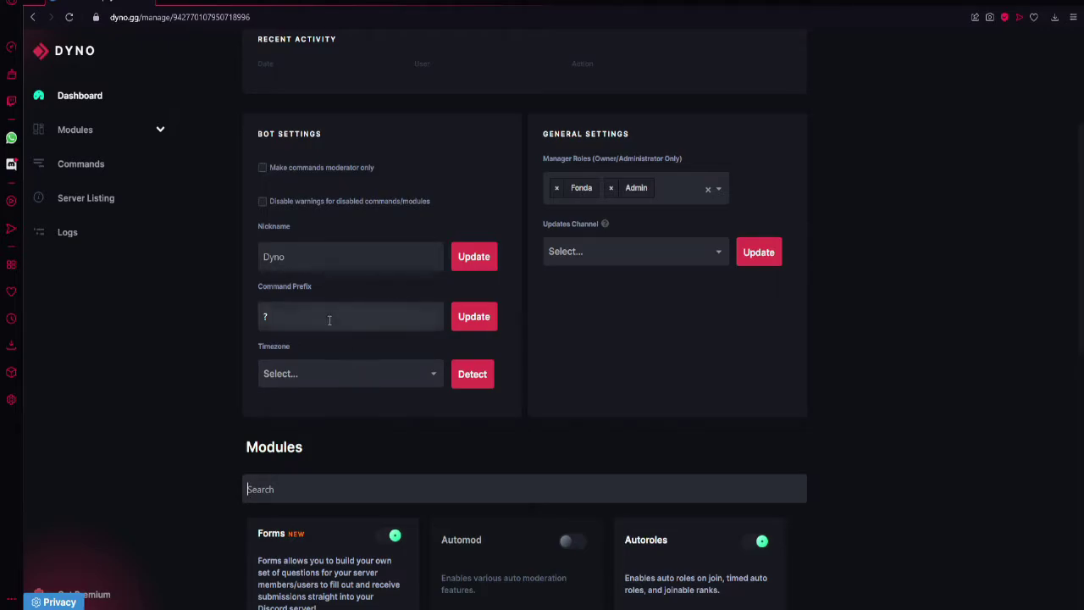
pyautogui.click(302, 372)
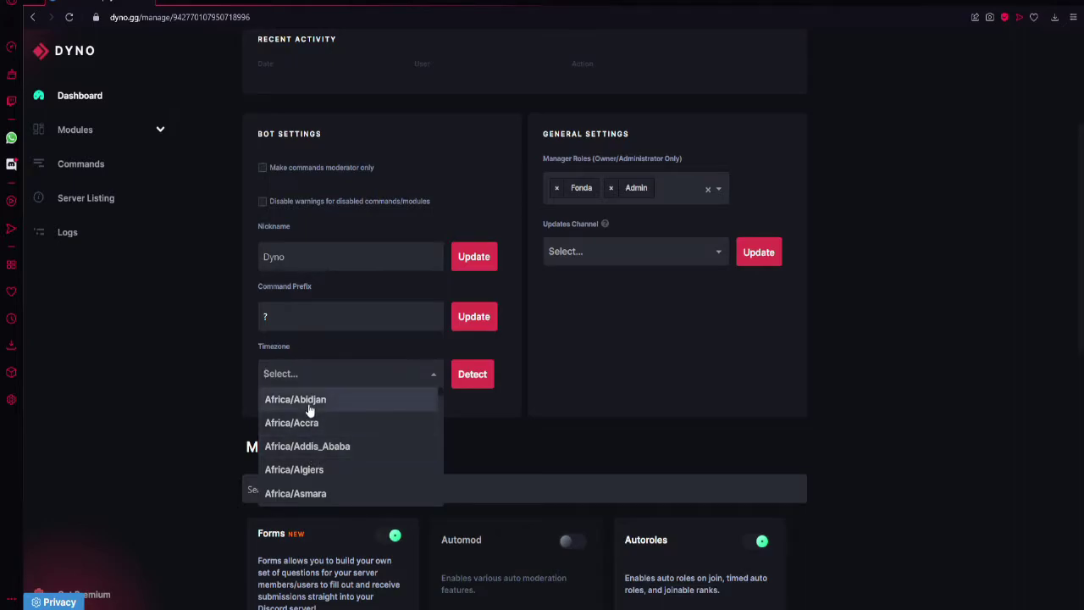
pyautogui.write('eu')
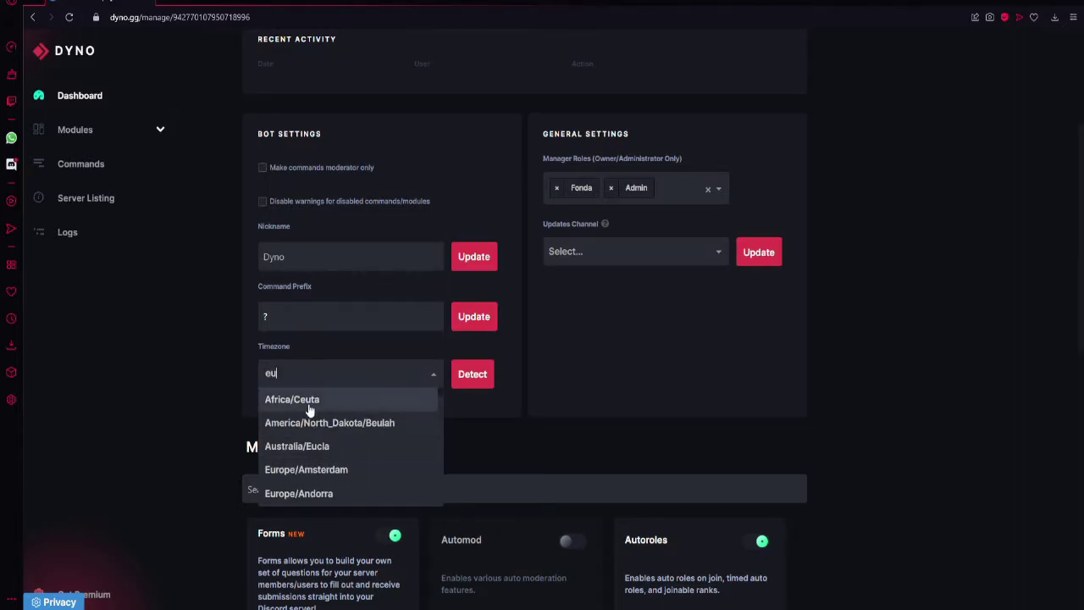
pyautogui.write('rop')
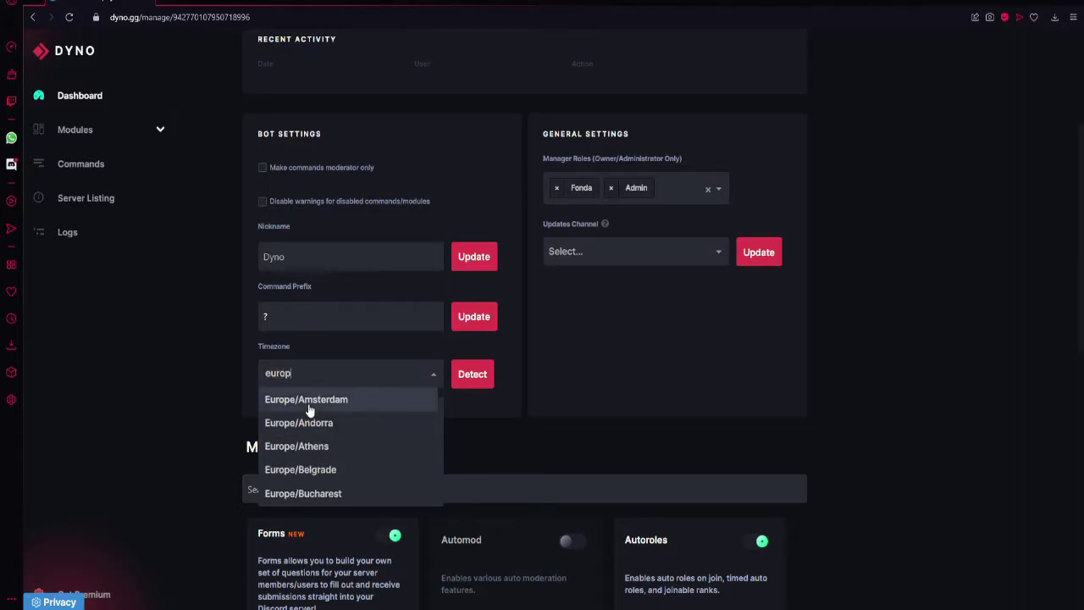
pyautogui.write('e/Pa')
pyautogui.click(307, 400)
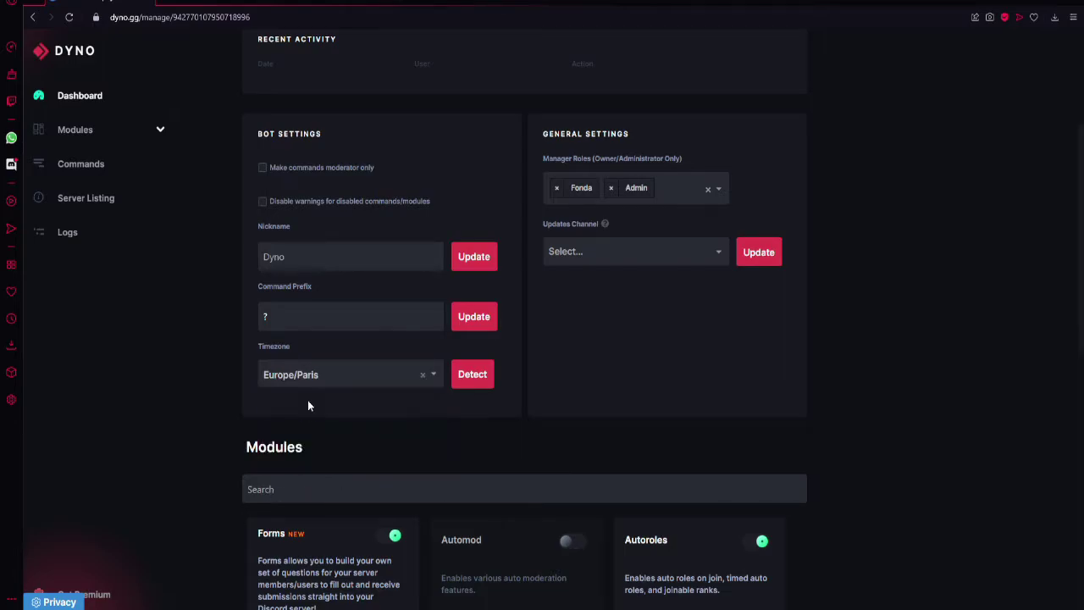
# Try automatic timezone detection, and set the bot's timezone back to Europe/Paris
pyautogui.click(468, 378)
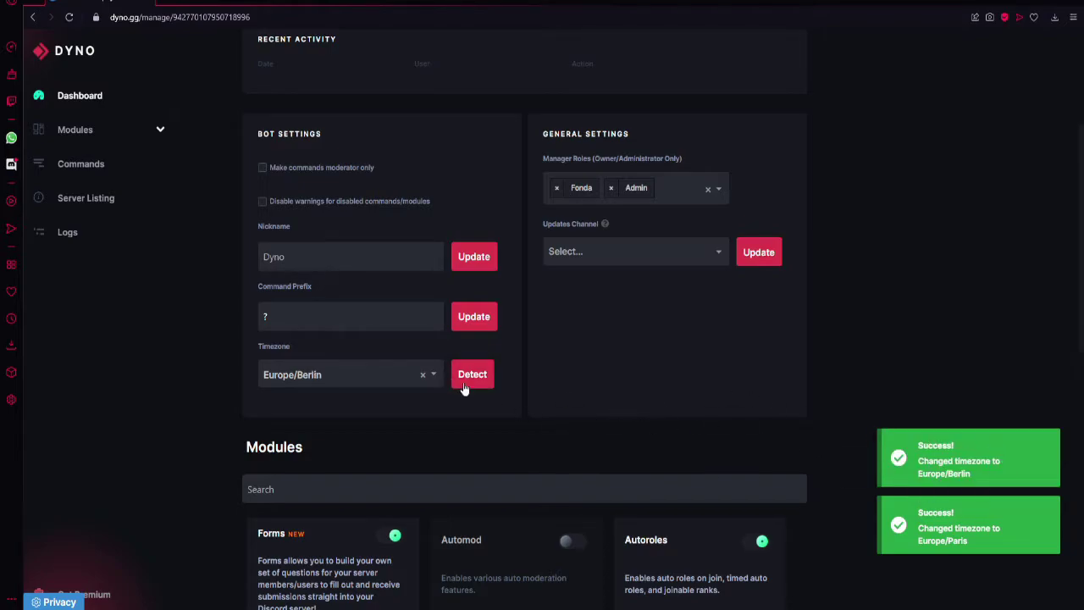
pyautogui.click(435, 377)
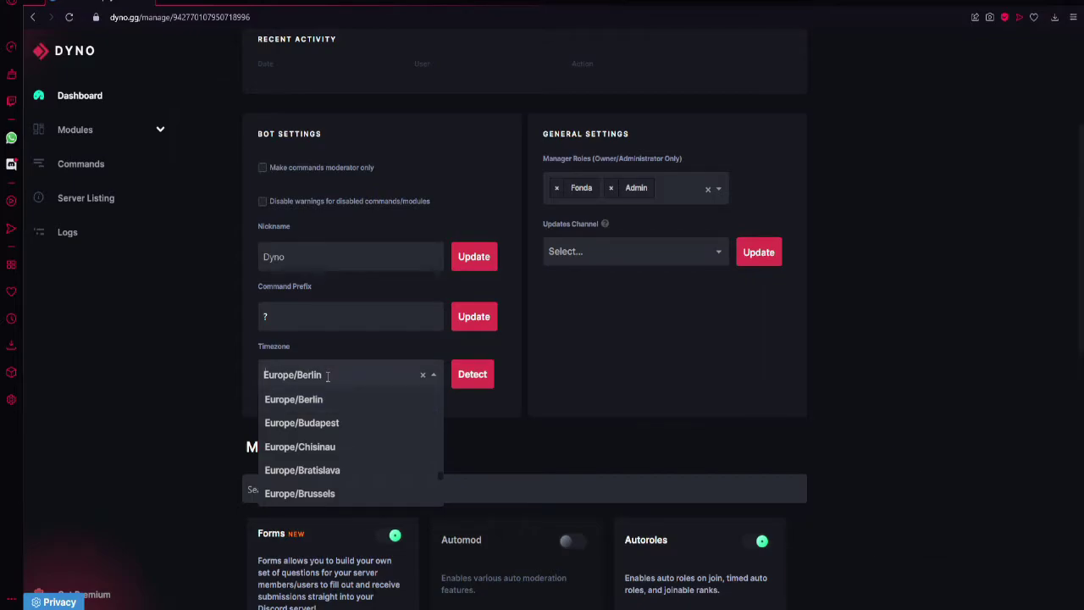
pyautogui.write('Eu')
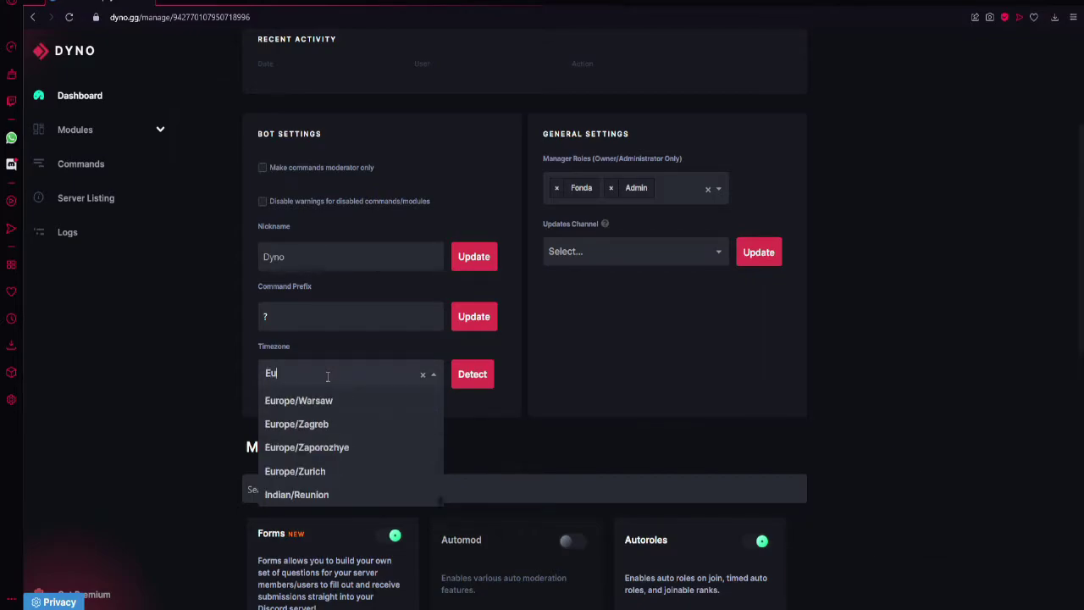
pyautogui.write('rope/Pr')
pyautogui.press('BackSpace')
pyautogui.write('a')
pyautogui.click(316, 395)
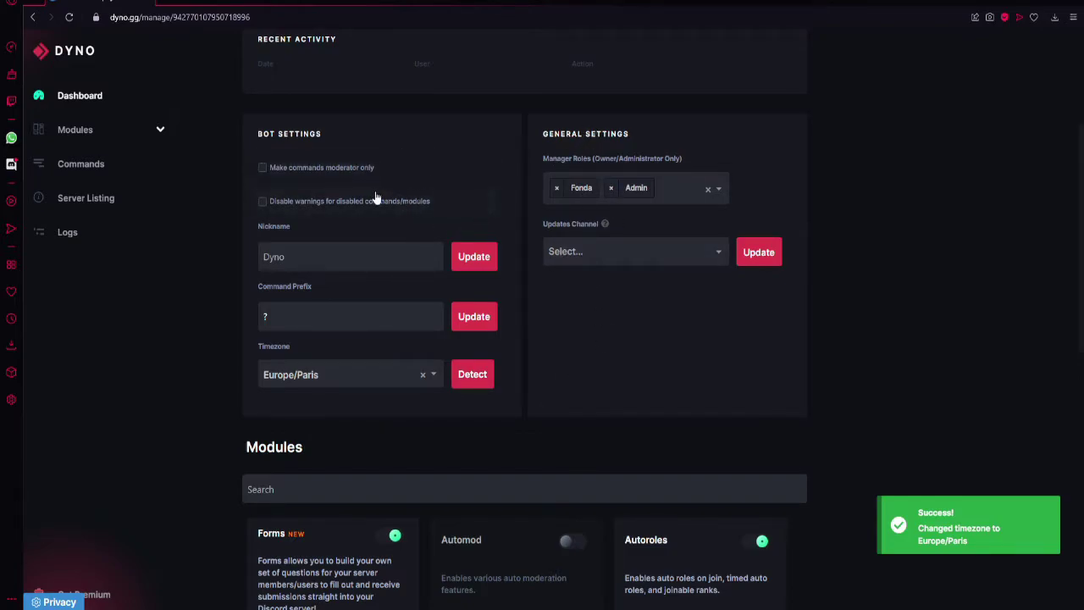
# Set the updates channel to général in the general settings and save the choice
pyautogui.click(572, 254)
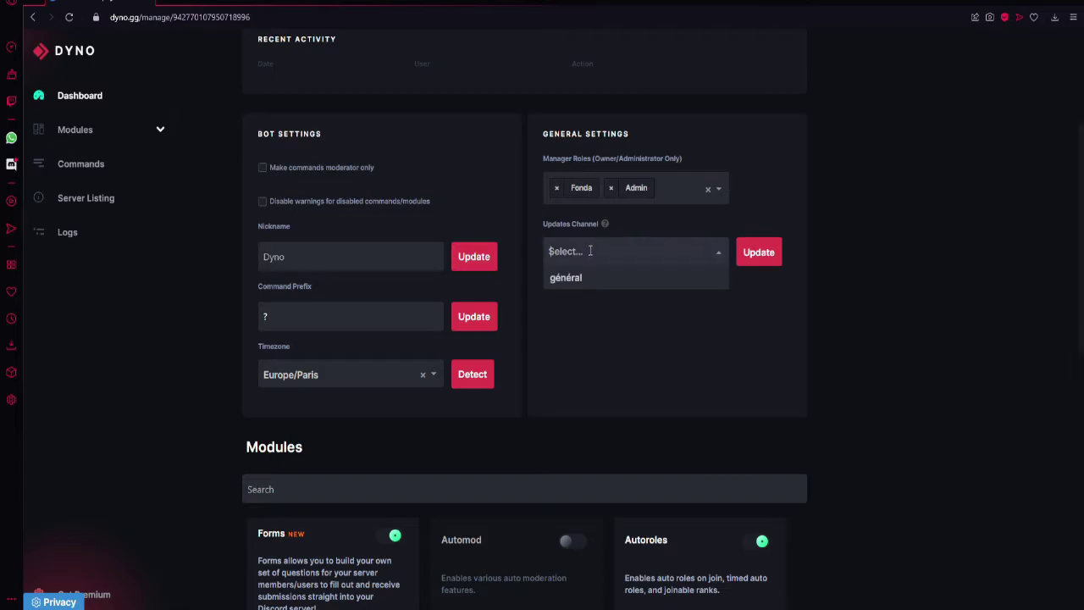
pyautogui.click(574, 278)
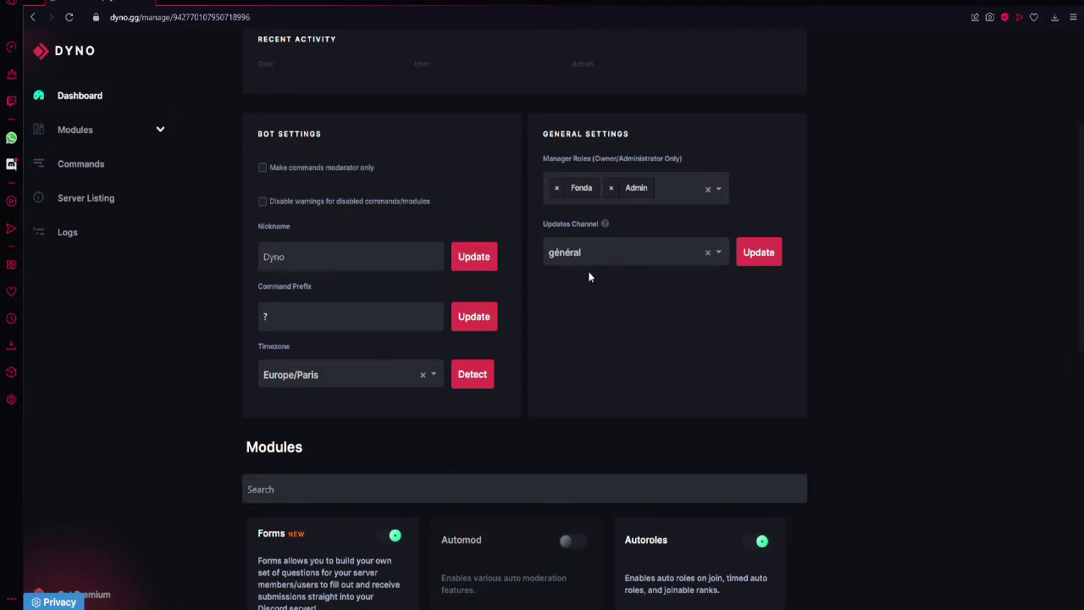
pyautogui.click(758, 261)
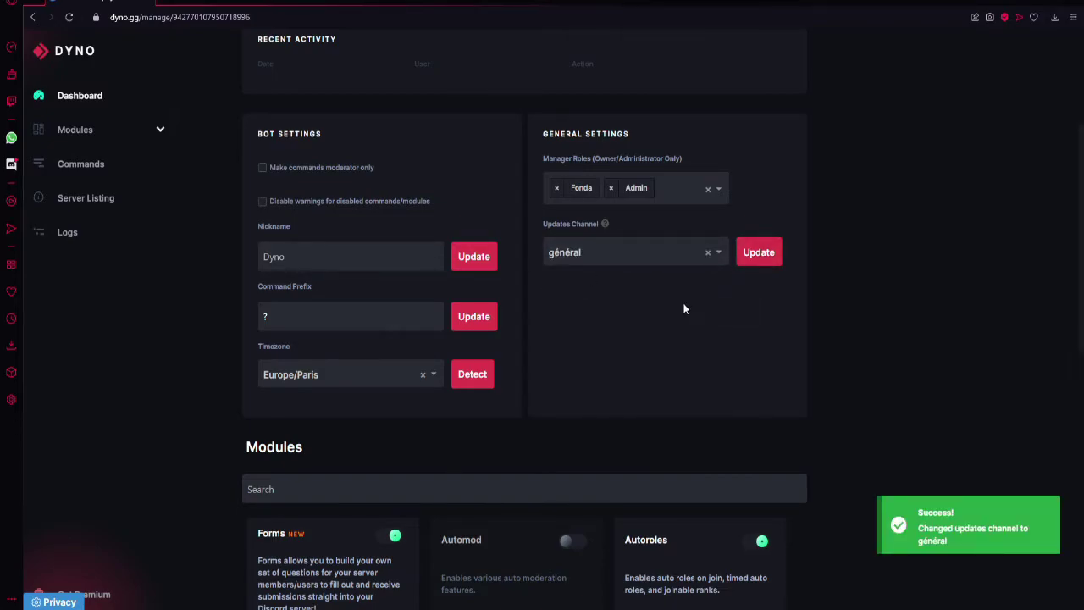
# Switch to Discord and read the Dyno updates notice in the général channel of the Tuto YouTube server
pyautogui.hotkey('alt', 'Tab')
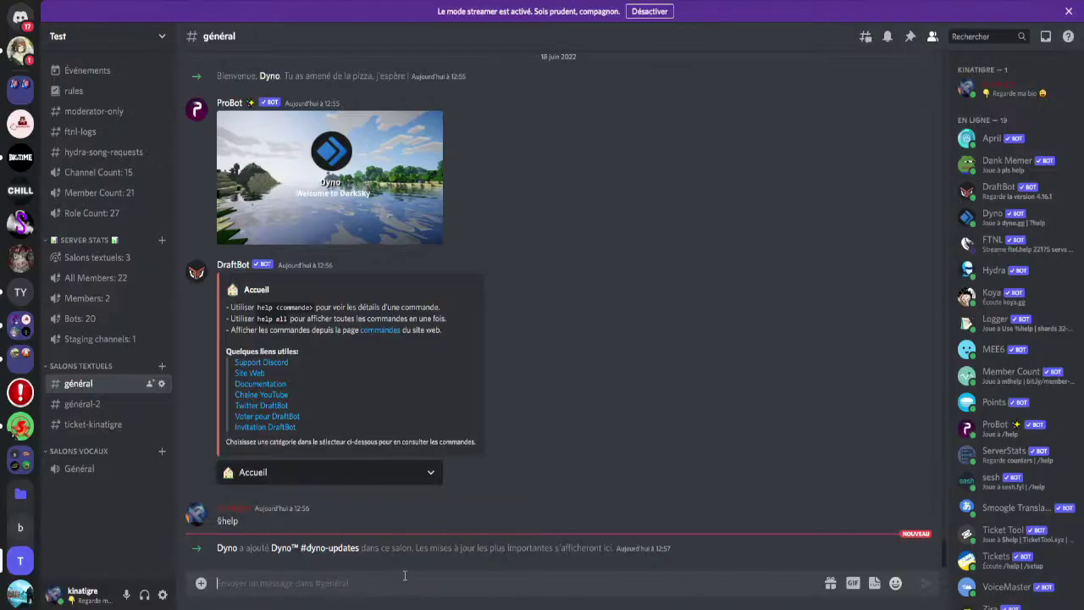
pyautogui.click(12, 297)
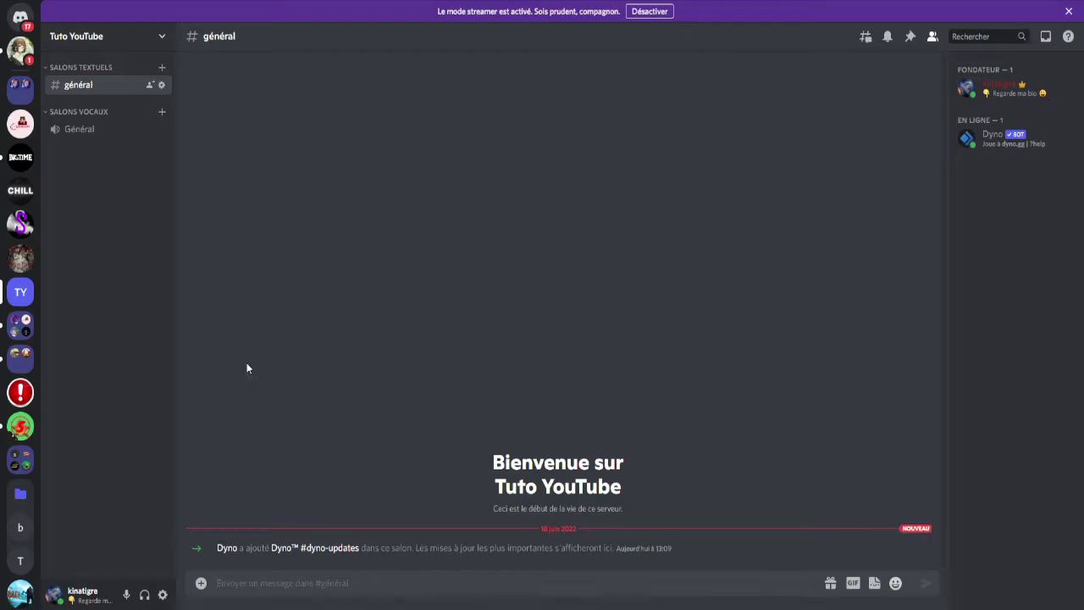
pyautogui.moveTo(245, 548); pyautogui.dragTo(269, 549)
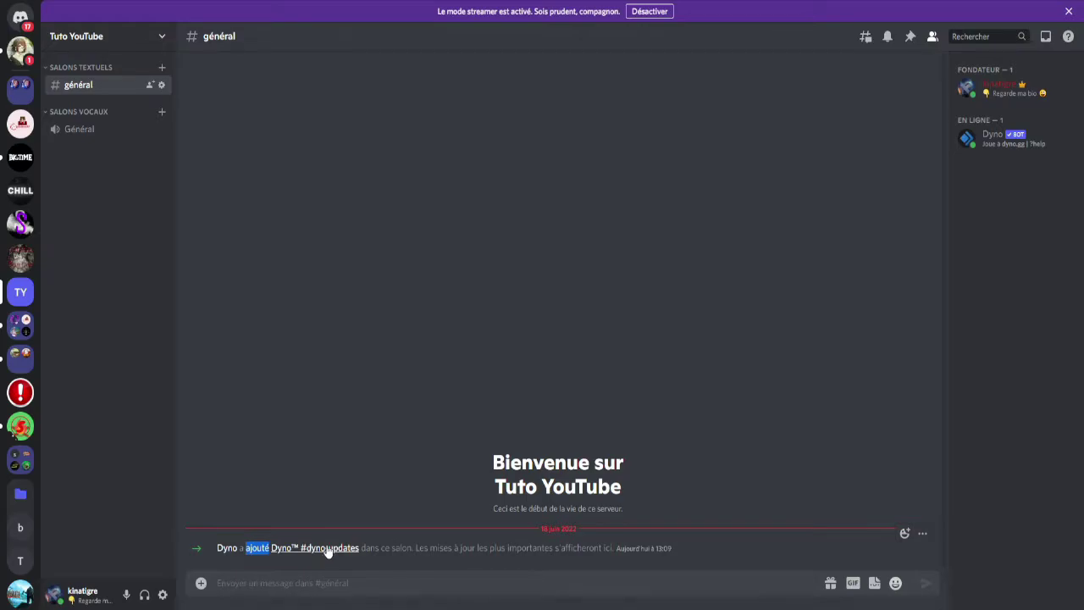
pyautogui.click(376, 550)
pyautogui.moveTo(413, 550); pyautogui.dragTo(478, 550)
pyautogui.click(478, 550)
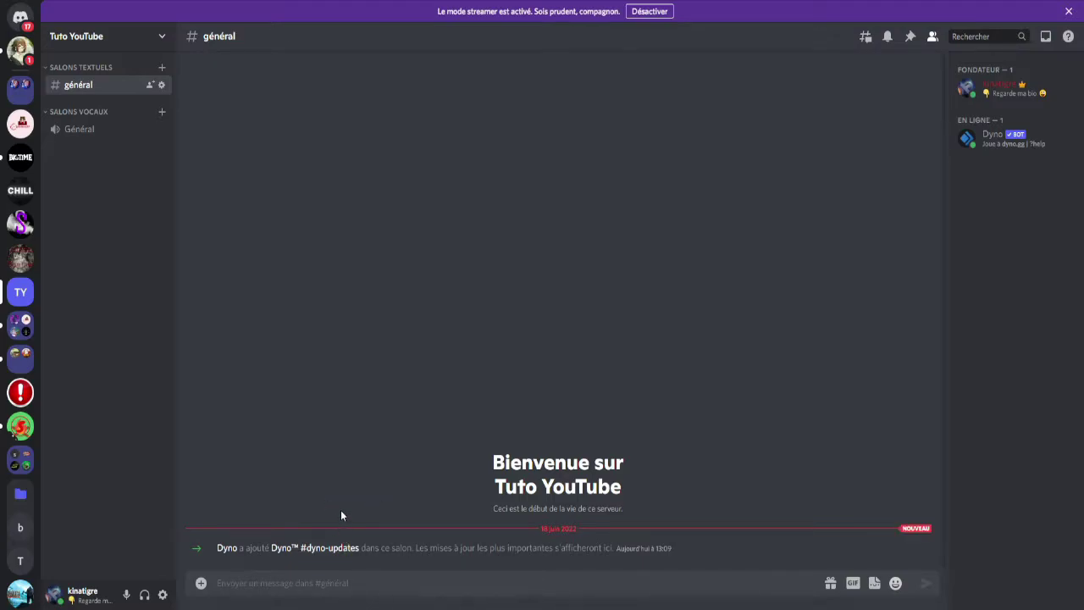
# Return to the Dyno dashboard, add Membre to the manager roles and remove it again
pyautogui.hotkey('alt', 'Tab')
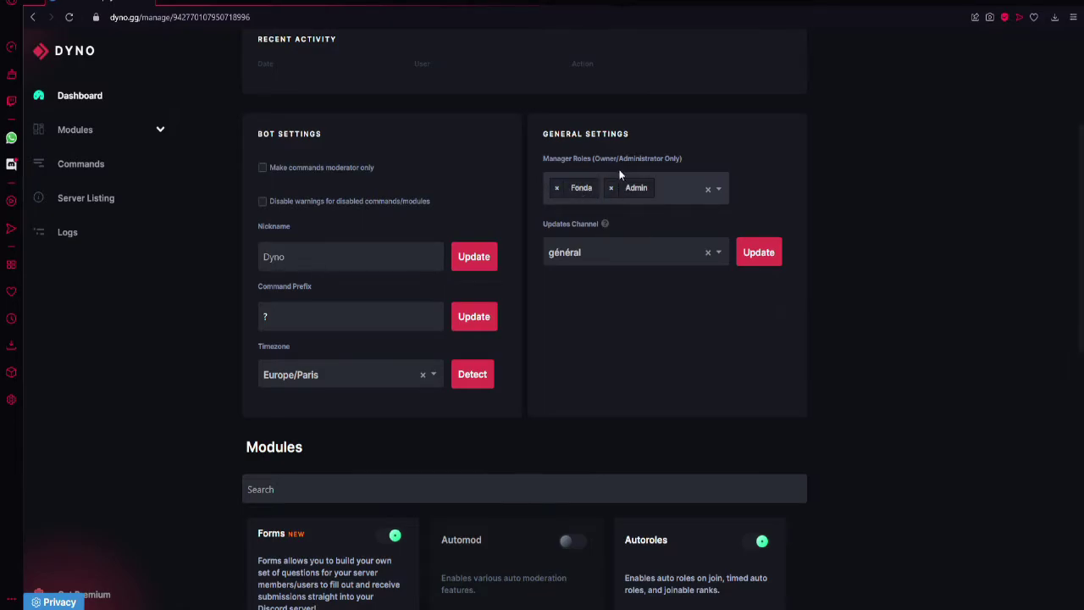
pyautogui.doubleClick(643, 159)
pyautogui.click(703, 161)
pyautogui.click(719, 189)
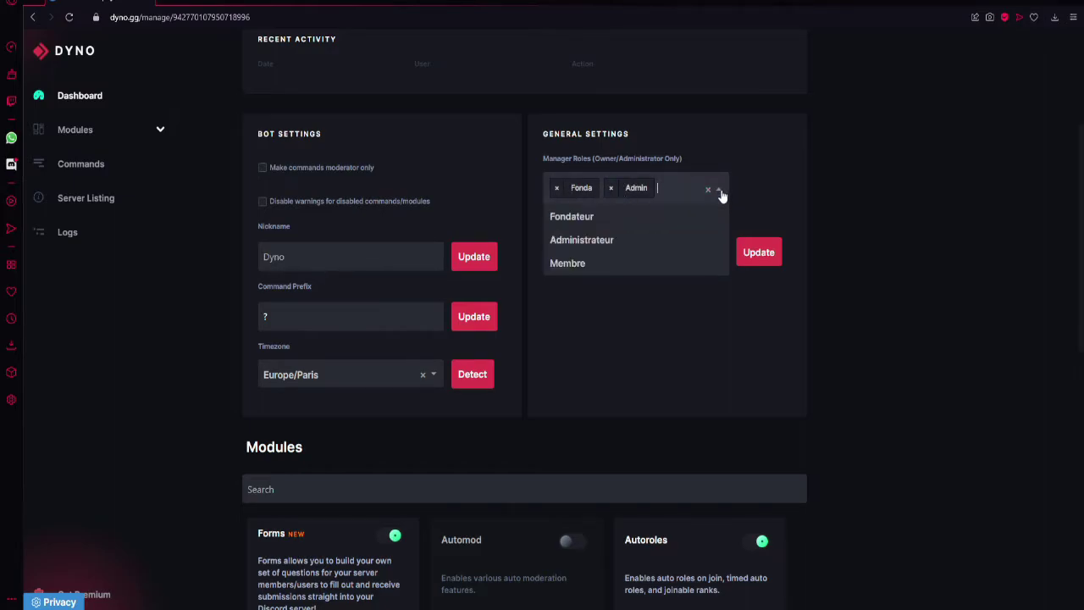
pyautogui.click(697, 186)
pyautogui.click(715, 196)
pyautogui.click(600, 263)
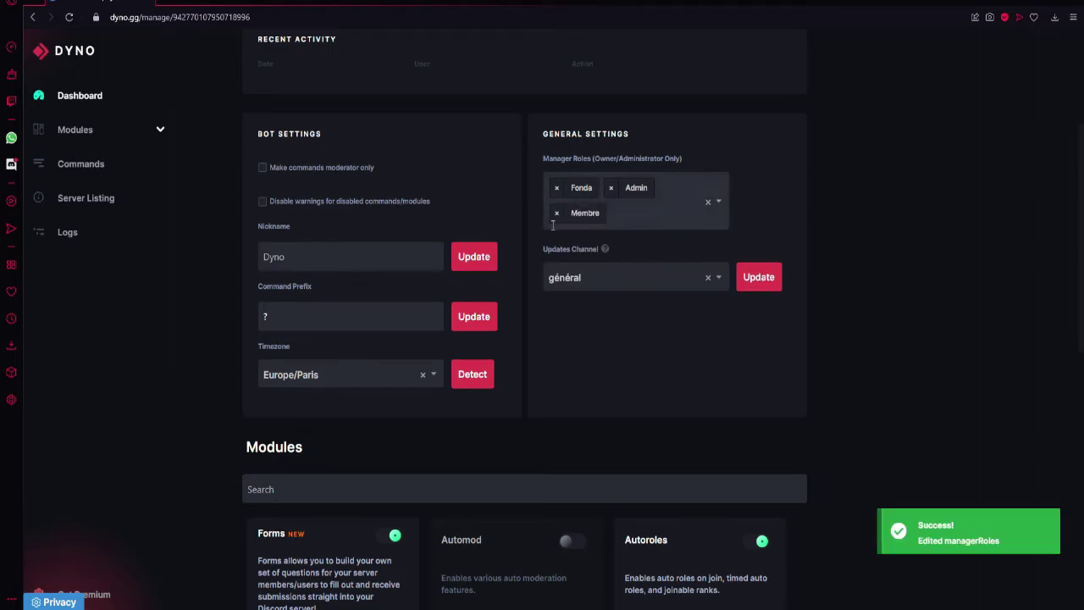
pyautogui.click(558, 212)
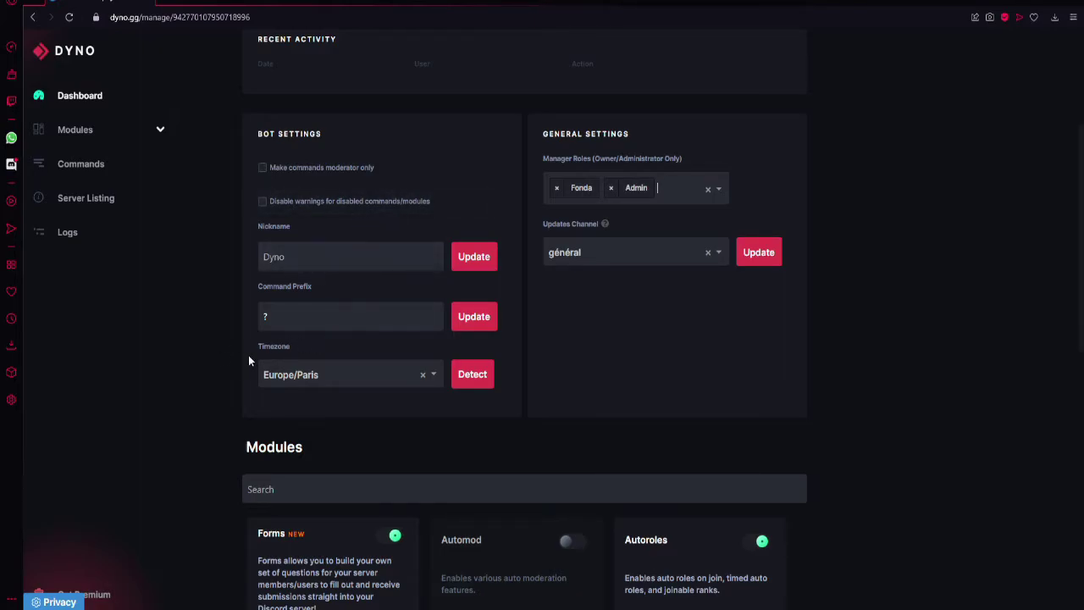
# Look through the modules offered on the dashboard and open the Action Log module's settings
pyautogui.scroll(-3, 294, 342)
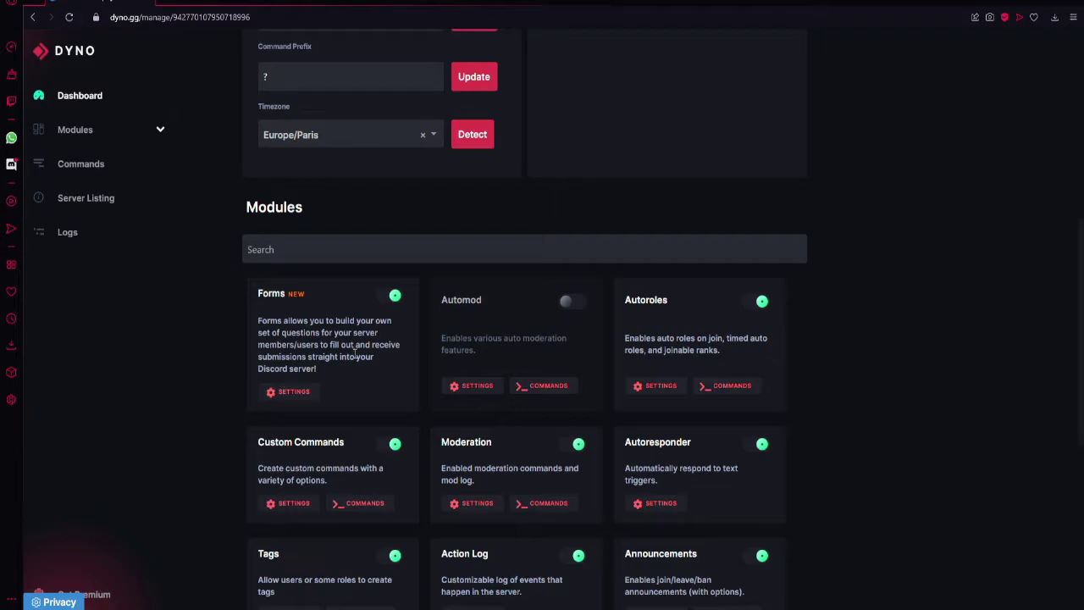
pyautogui.scroll(-5, 415, 351)
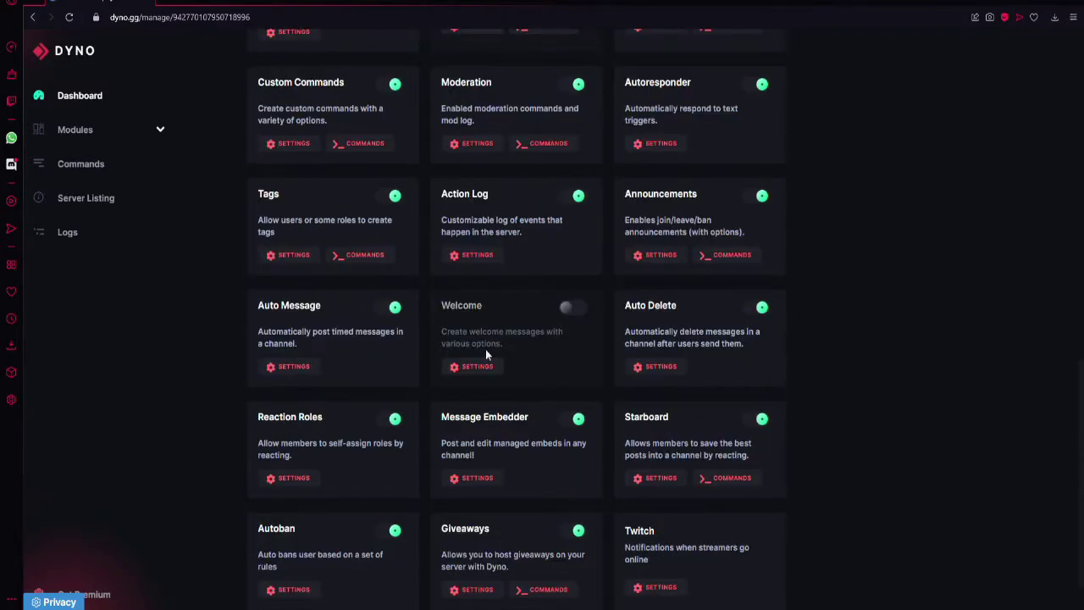
pyautogui.scroll(3, 487, 344)
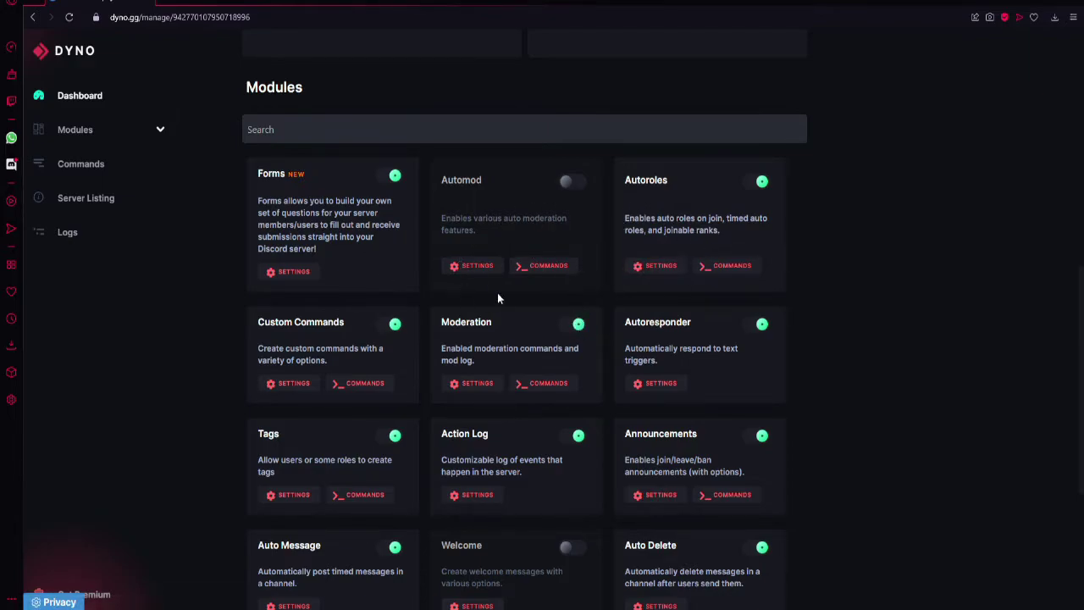
pyautogui.scroll(6, 487, 300)
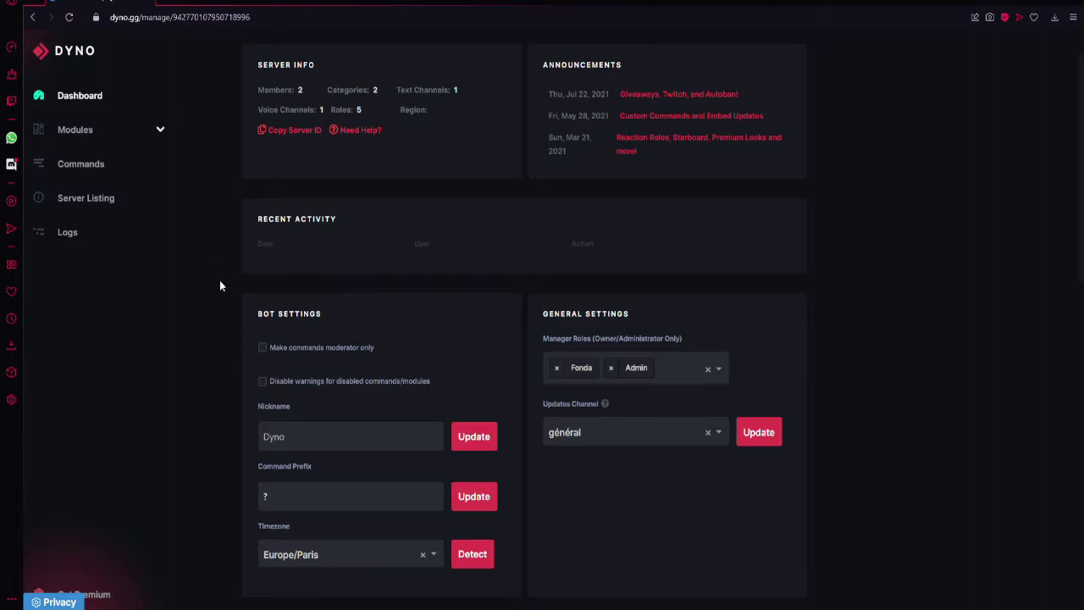
pyautogui.click(161, 131)
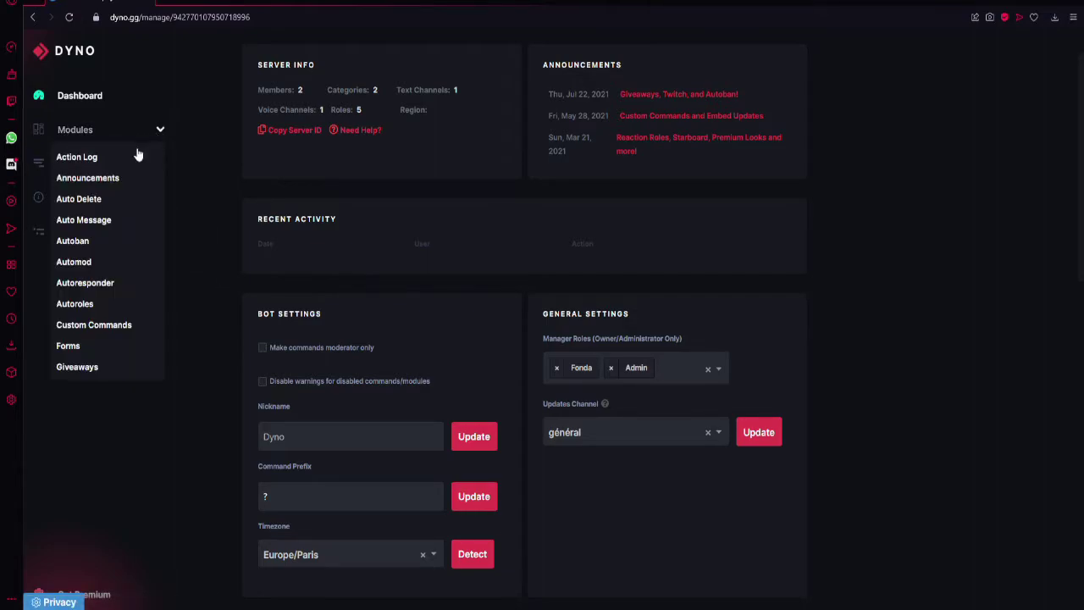
pyautogui.click(92, 157)
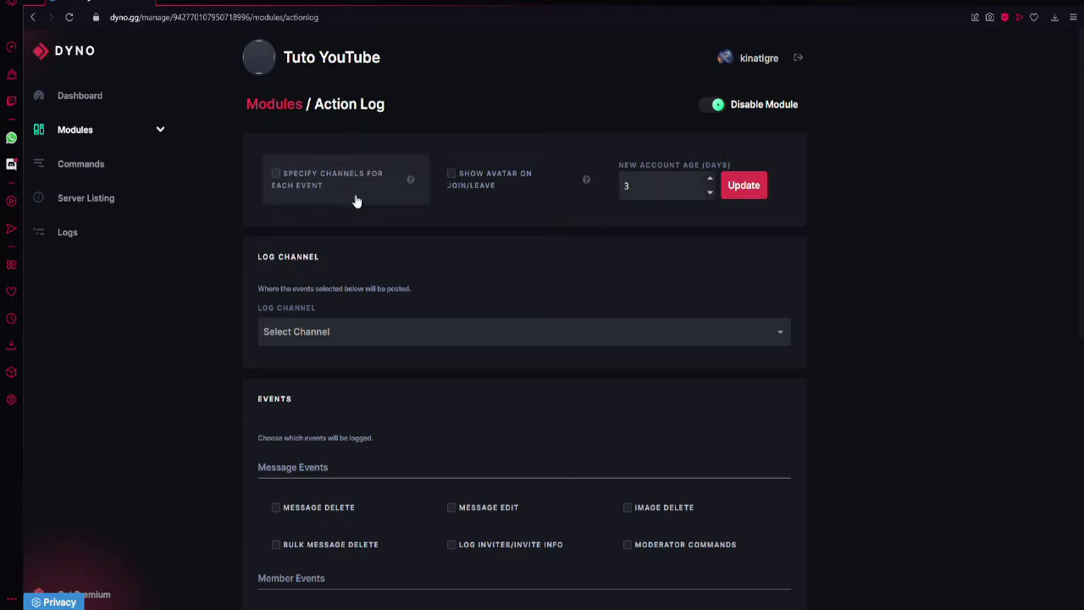
# Enable specific channels for each event in the Action Log and assign général to Message Delete
pyautogui.click(327, 176)
pyautogui.scroll(-1, 314, 271)
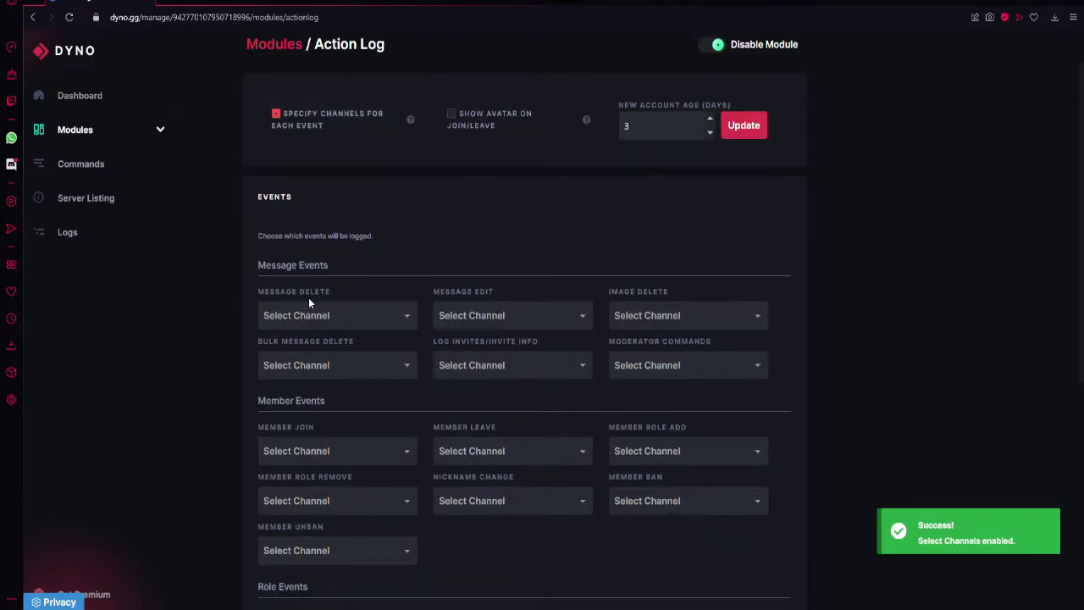
pyautogui.click(328, 295)
pyautogui.moveTo(347, 289); pyautogui.dragTo(264, 292)
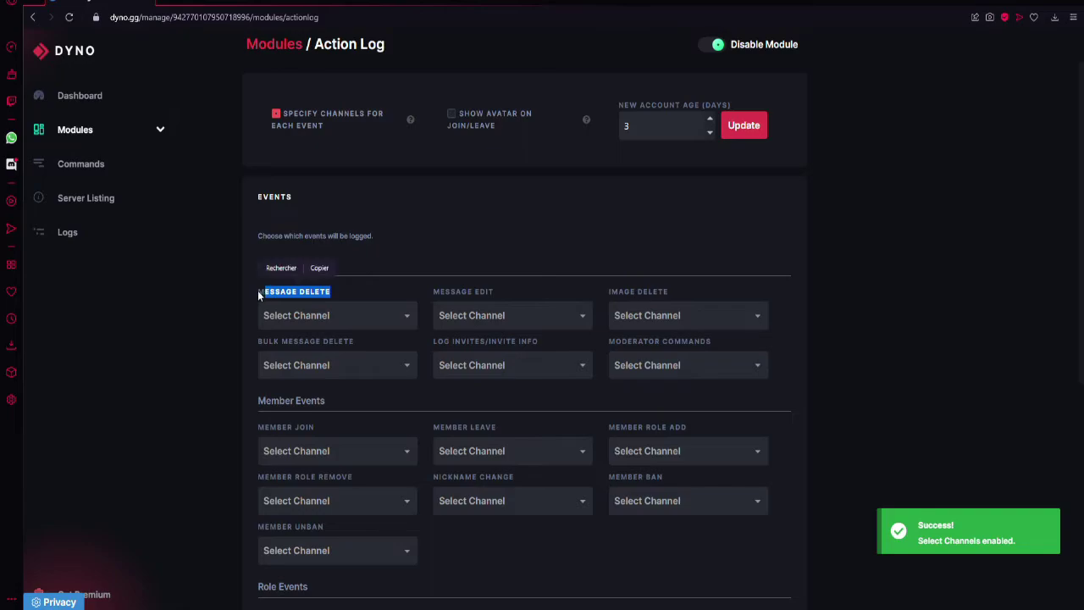
pyautogui.click(269, 298)
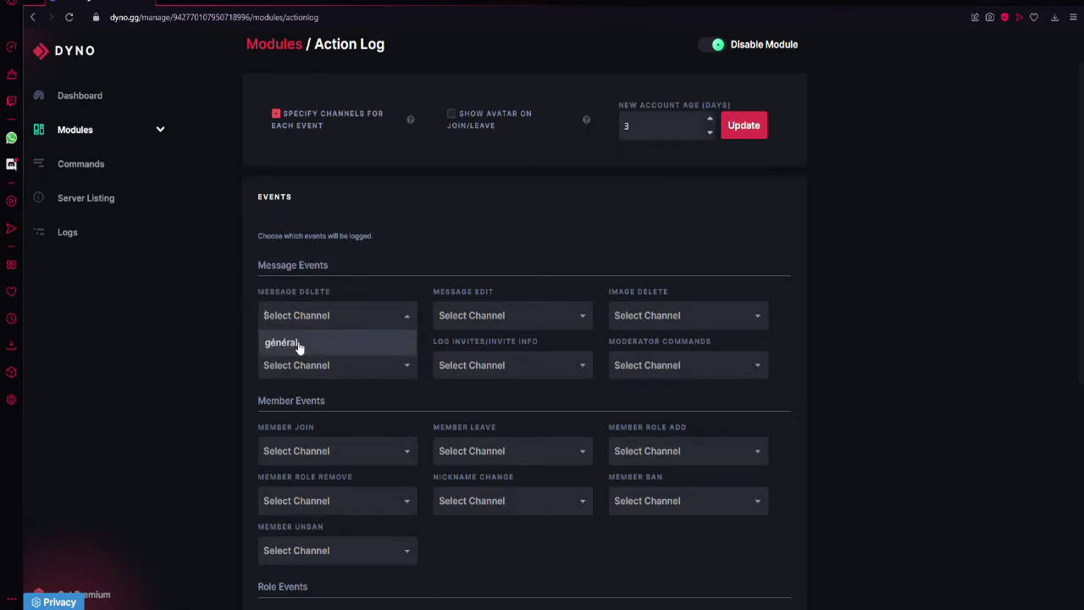
pyautogui.click(288, 342)
# Clear the Message Delete channel and turn off specific channels for each event
pyautogui.click(459, 320)
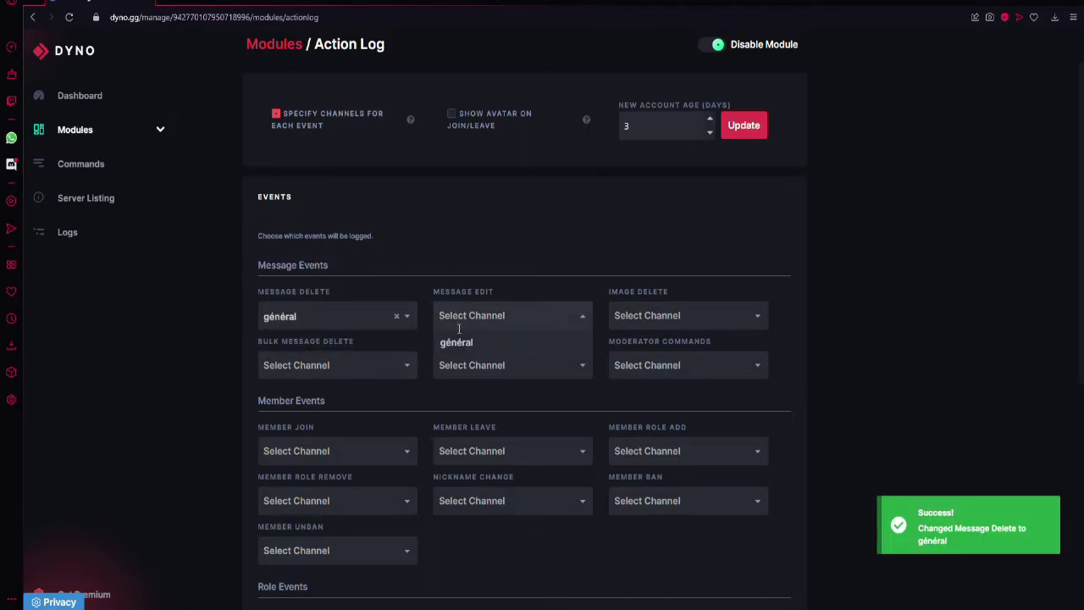
pyautogui.click(472, 260)
pyautogui.click(398, 319)
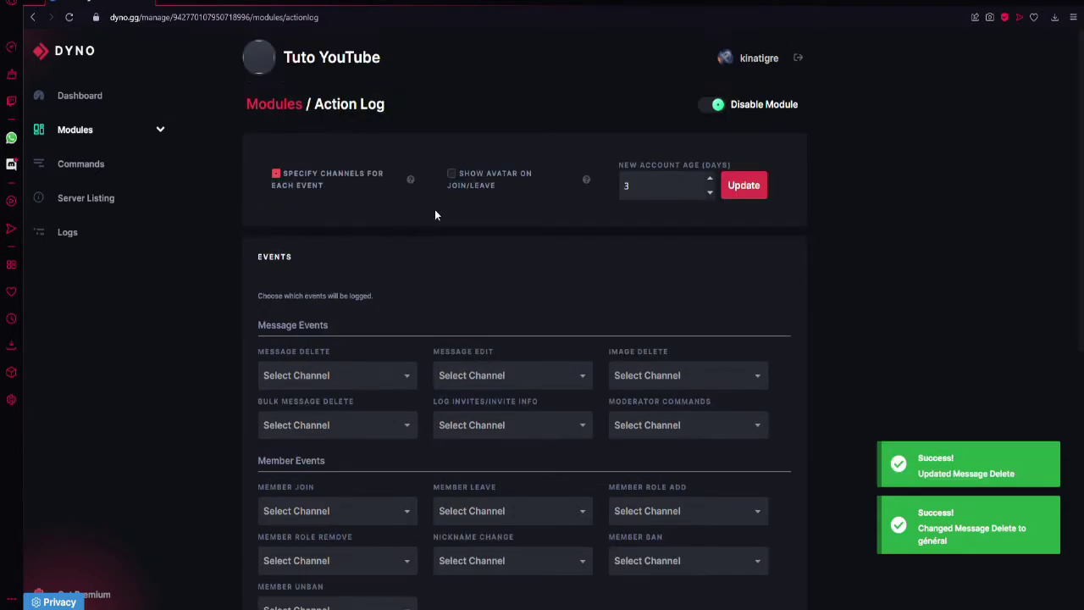
pyautogui.click(276, 183)
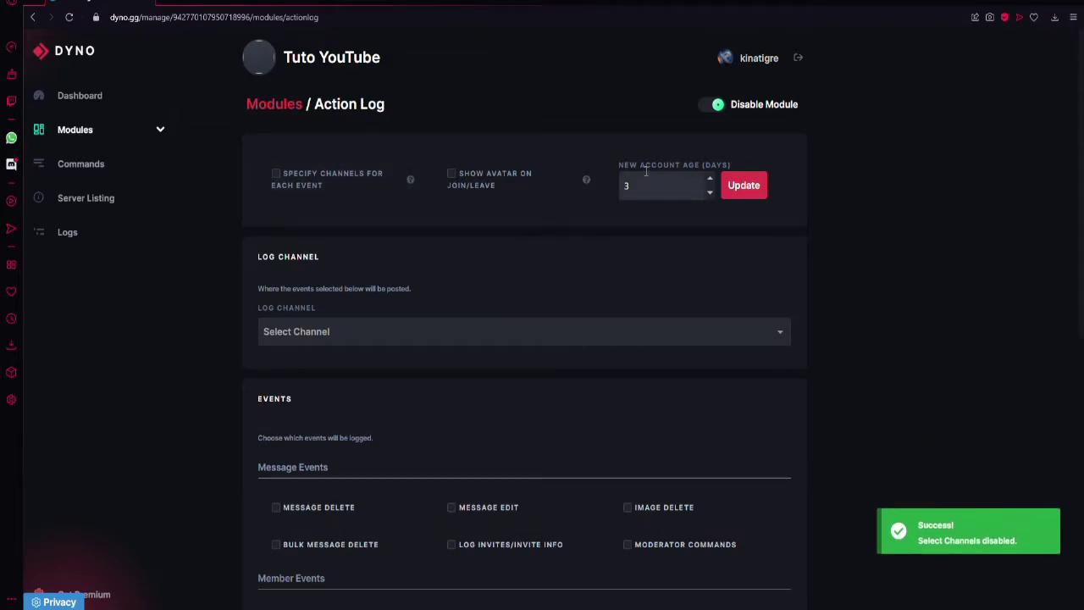
# Switch Show Avatar on Join/Leave on and back off, and set the Action Log's log channel to général
pyautogui.moveTo(615, 160); pyautogui.dragTo(638, 165)
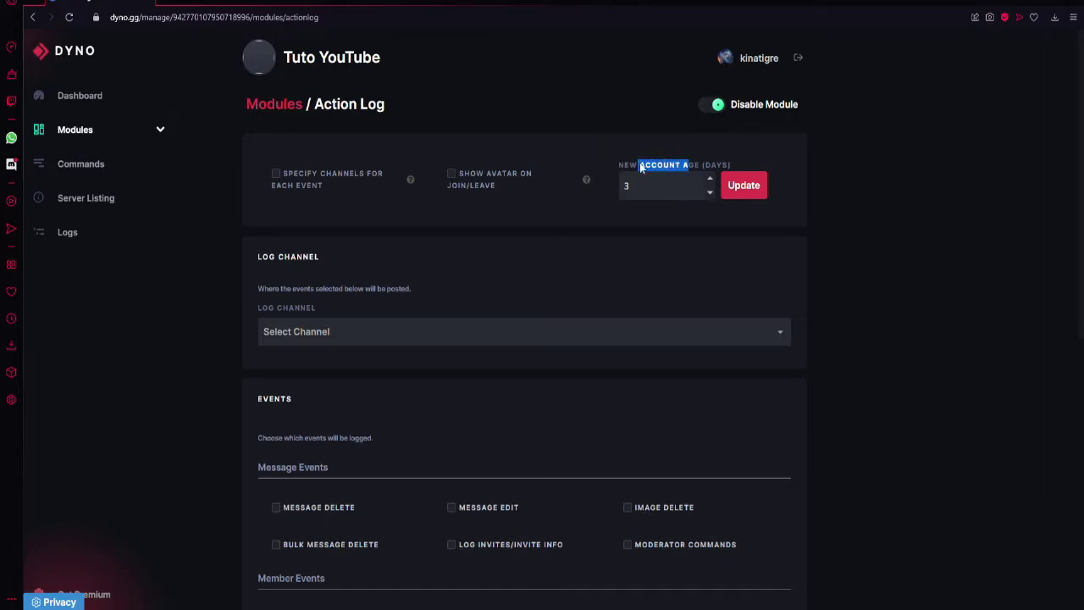
pyautogui.click(641, 178)
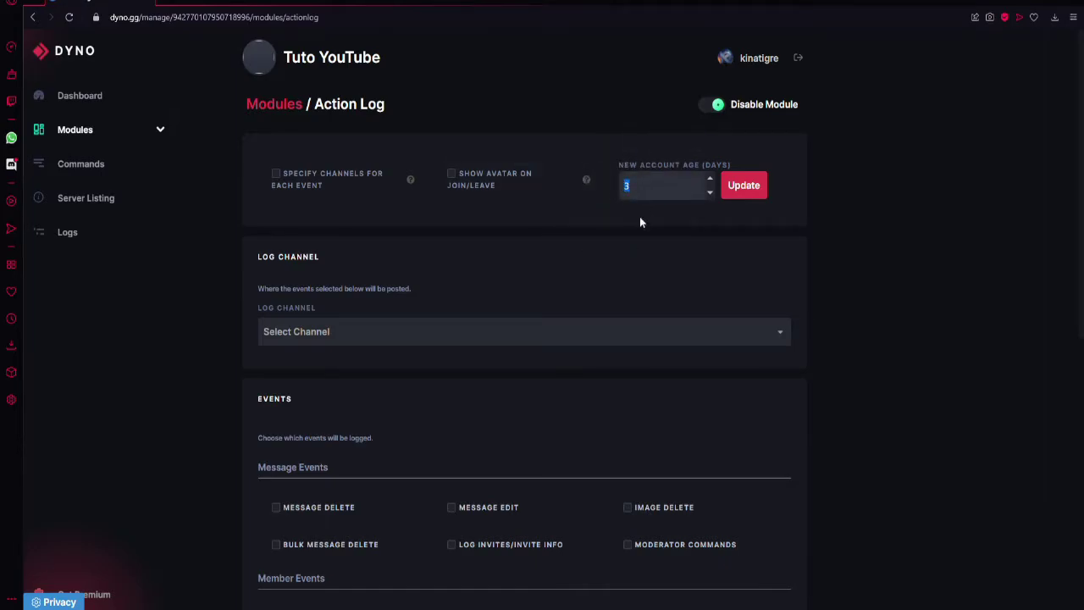
pyautogui.click(452, 178)
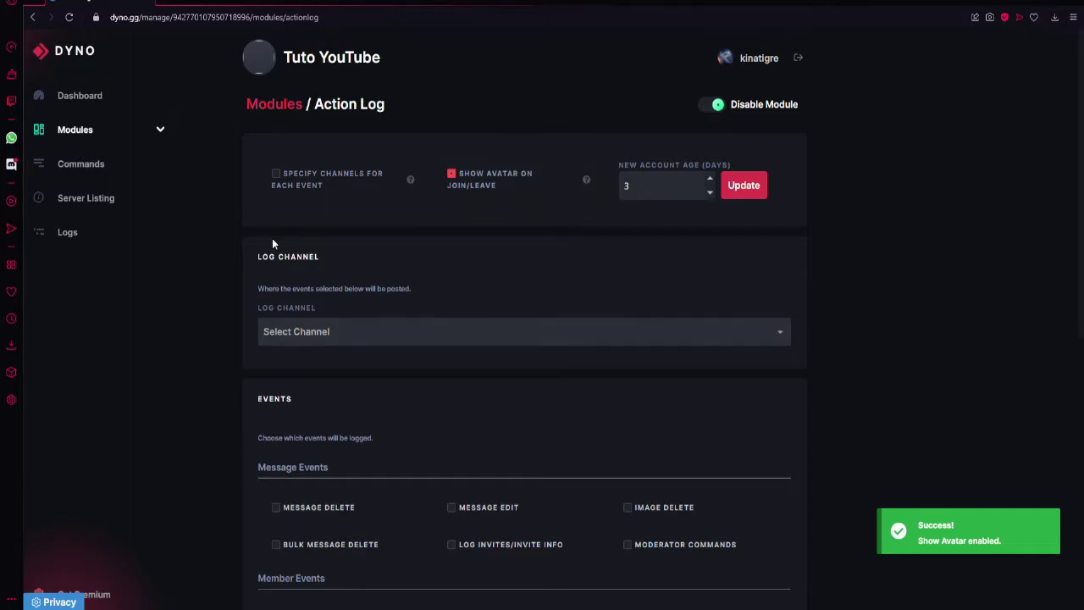
pyautogui.click(331, 339)
pyautogui.click(279, 358)
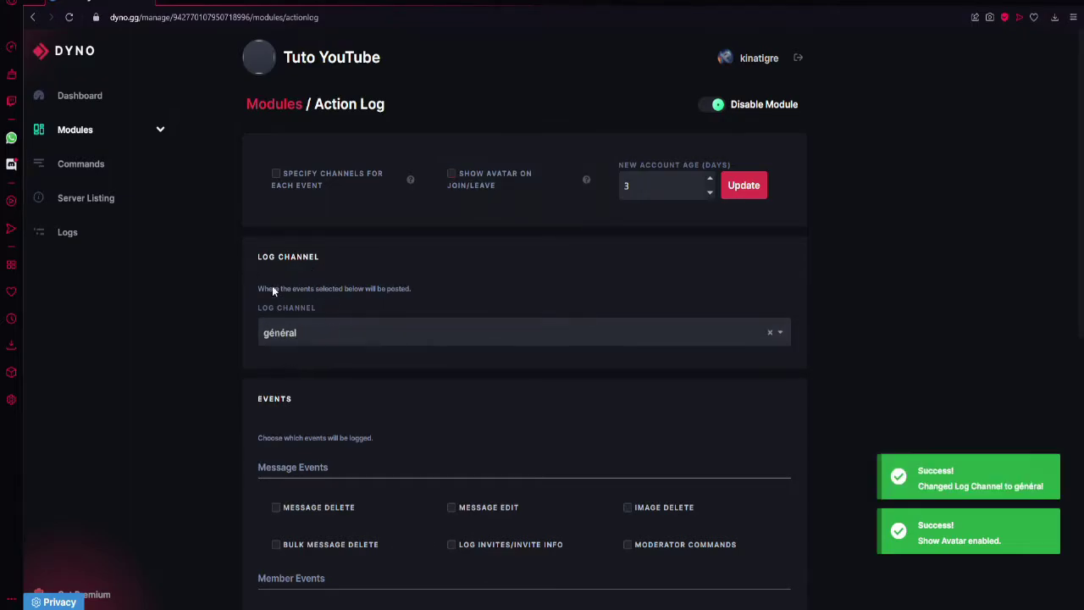
# Try logging the Message Delete and Message Edit events, and turn both off again
pyautogui.scroll(-1, 345, 314)
pyautogui.scroll(-1, 320, 322)
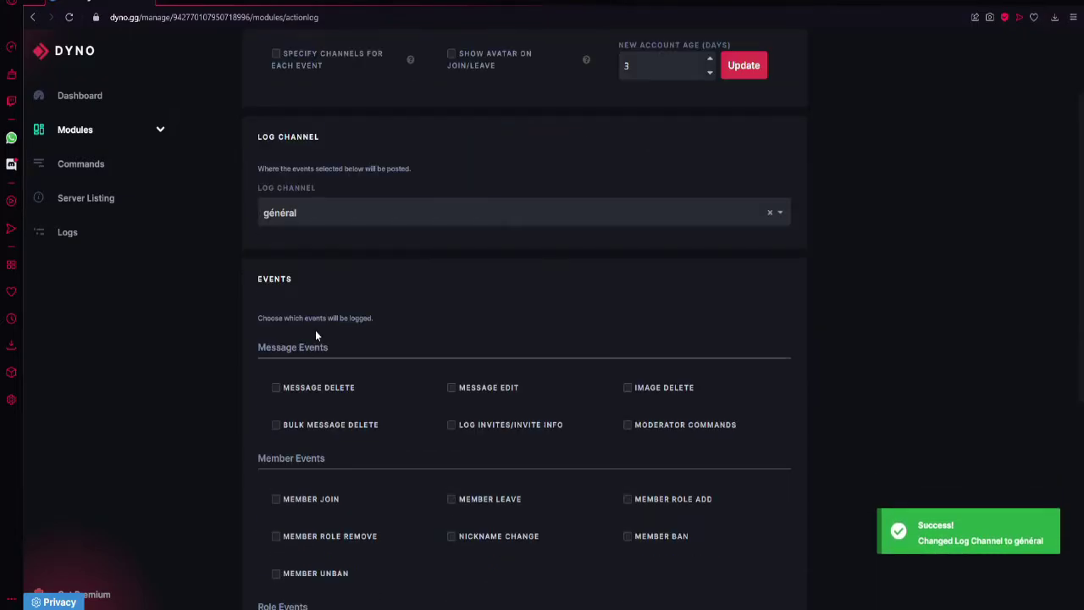
pyautogui.scroll(-1, 330, 296)
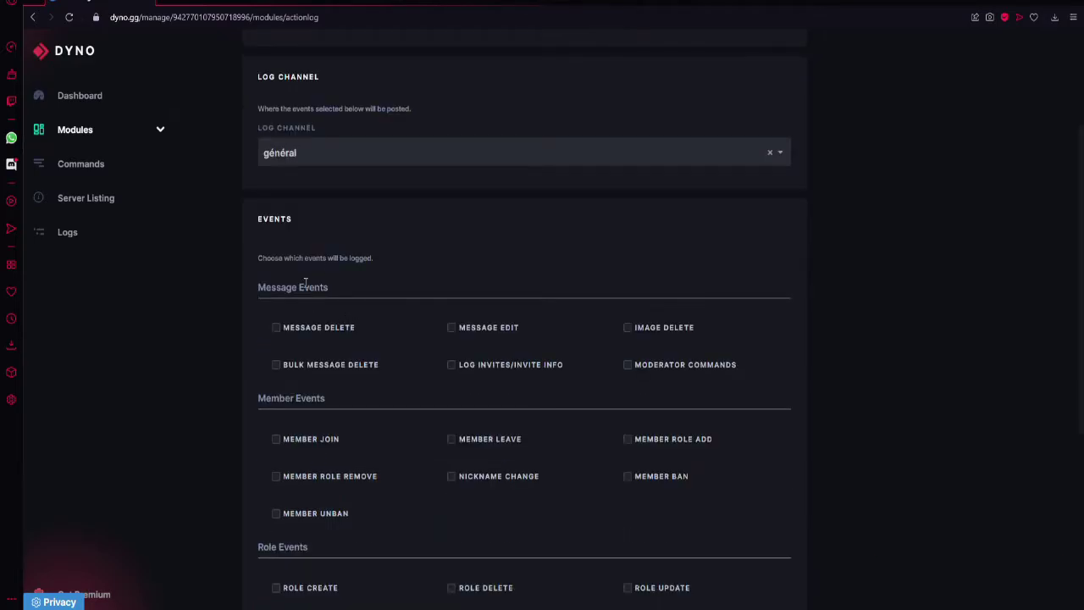
pyautogui.scroll(-1, 387, 257)
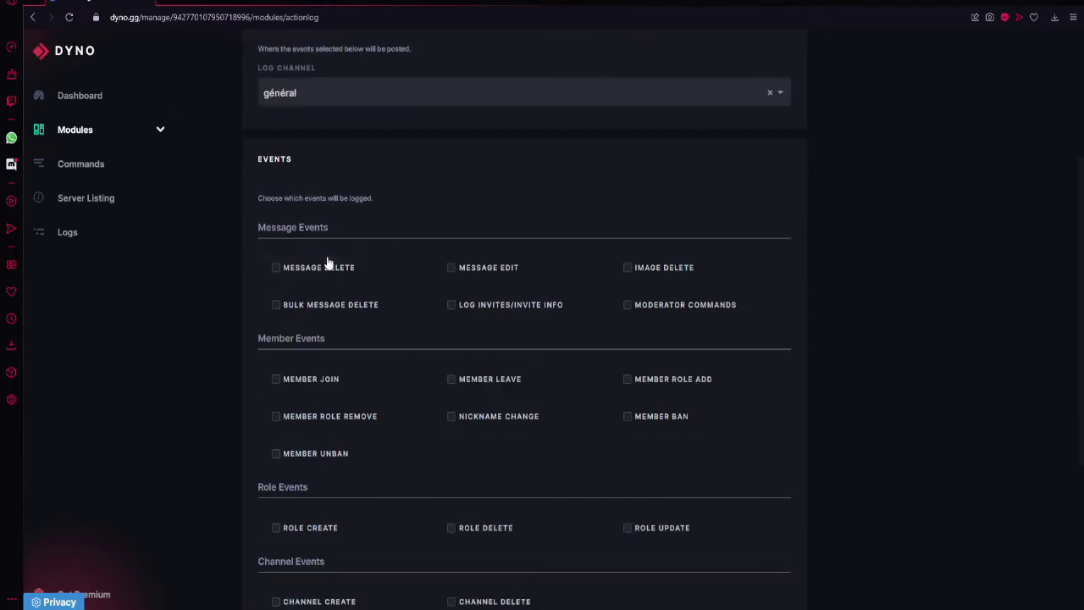
pyautogui.click(275, 269)
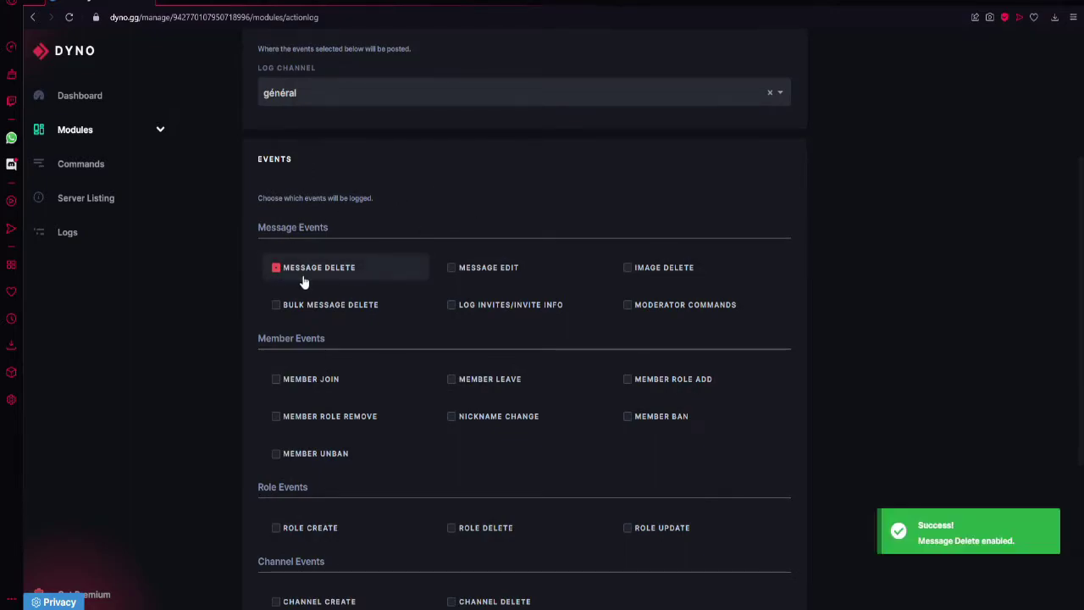
pyautogui.click(450, 269)
pyautogui.click(453, 270)
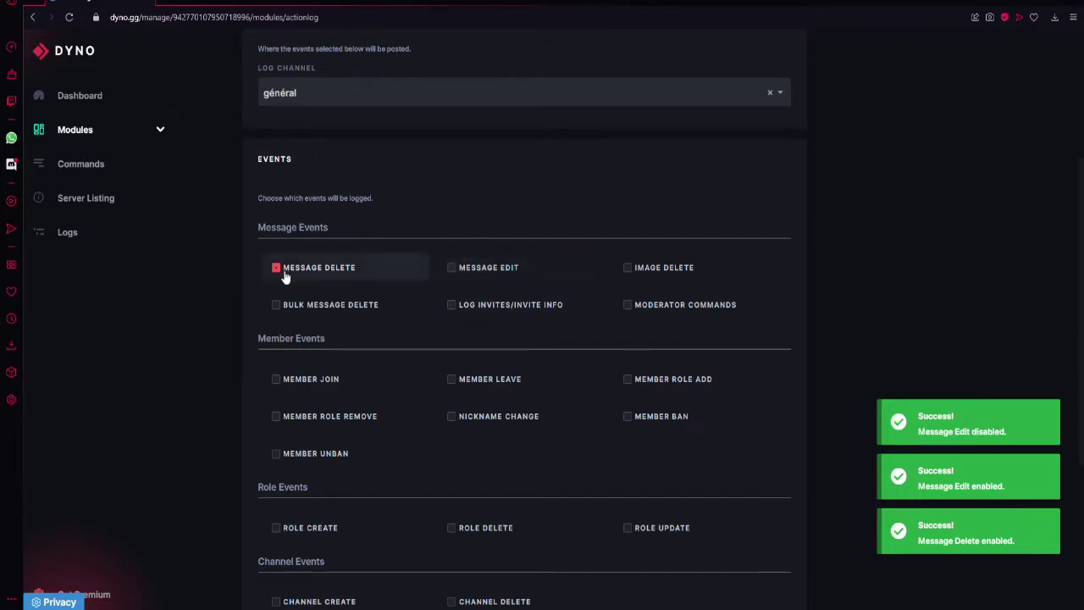
pyautogui.click(277, 270)
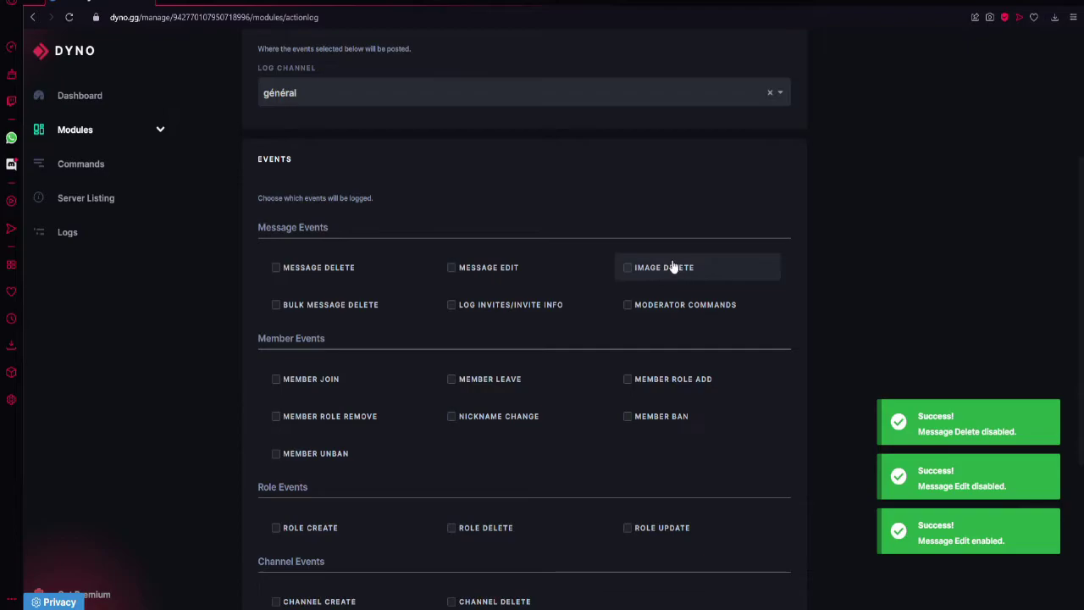
pyautogui.click(329, 305)
pyautogui.click(330, 313)
pyautogui.click(335, 307)
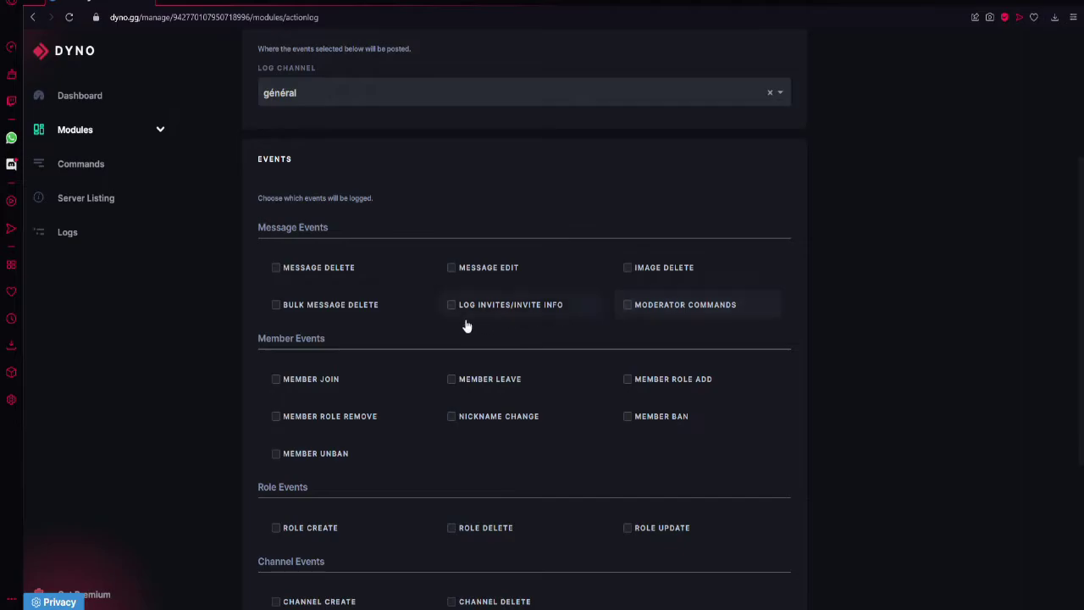
# Review the remaining event categories, add Salons textuels to the ignored channels and remove it again
pyautogui.scroll(-2, 486, 322)
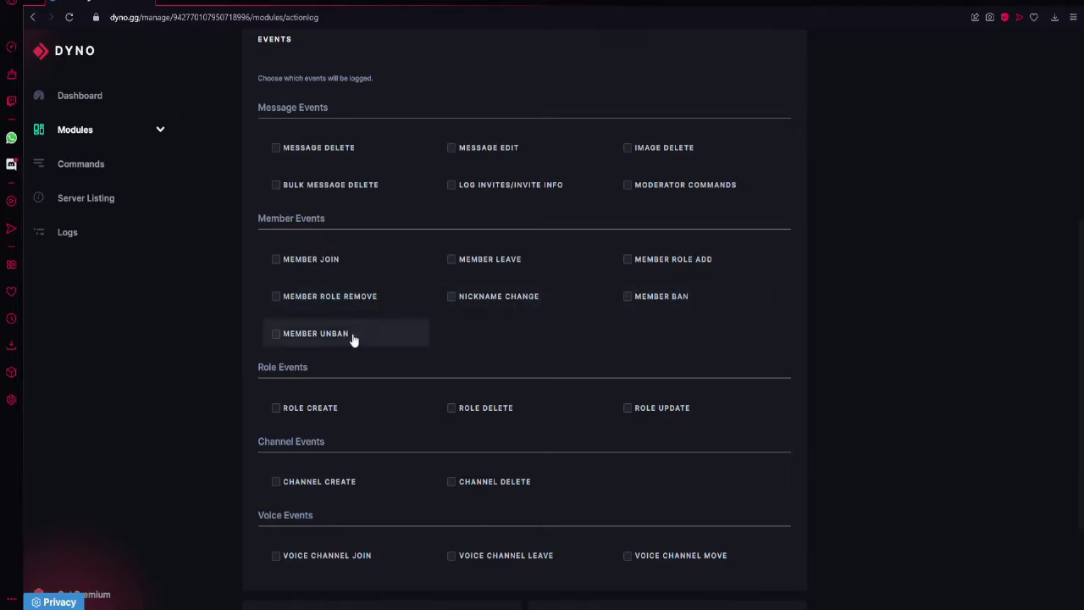
pyautogui.scroll(-1, 271, 317)
pyautogui.scroll(-1, 292, 313)
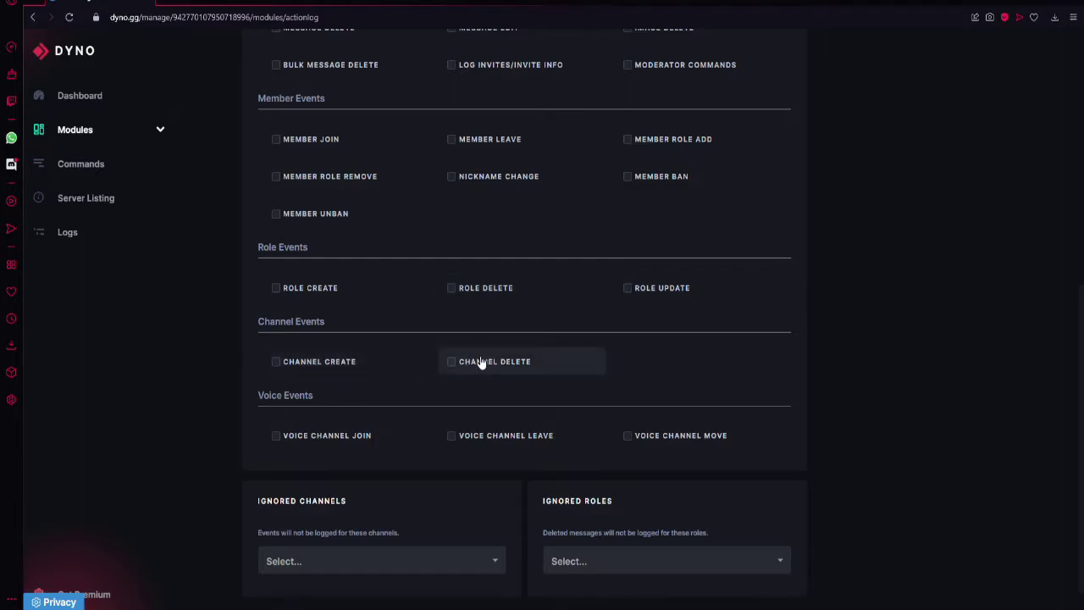
pyautogui.scroll(-1, 292, 369)
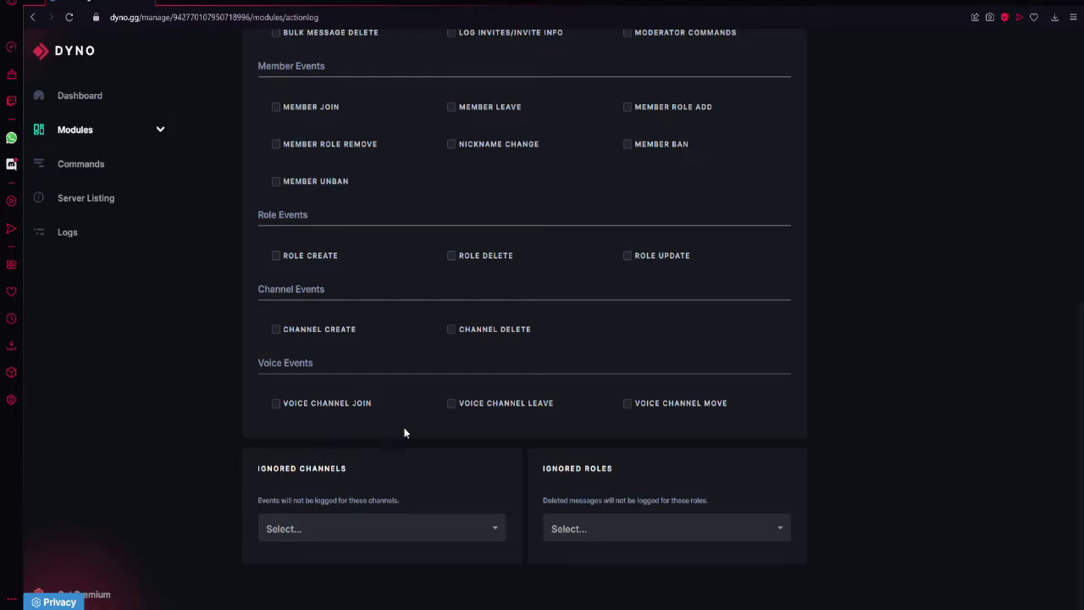
pyautogui.click(336, 526)
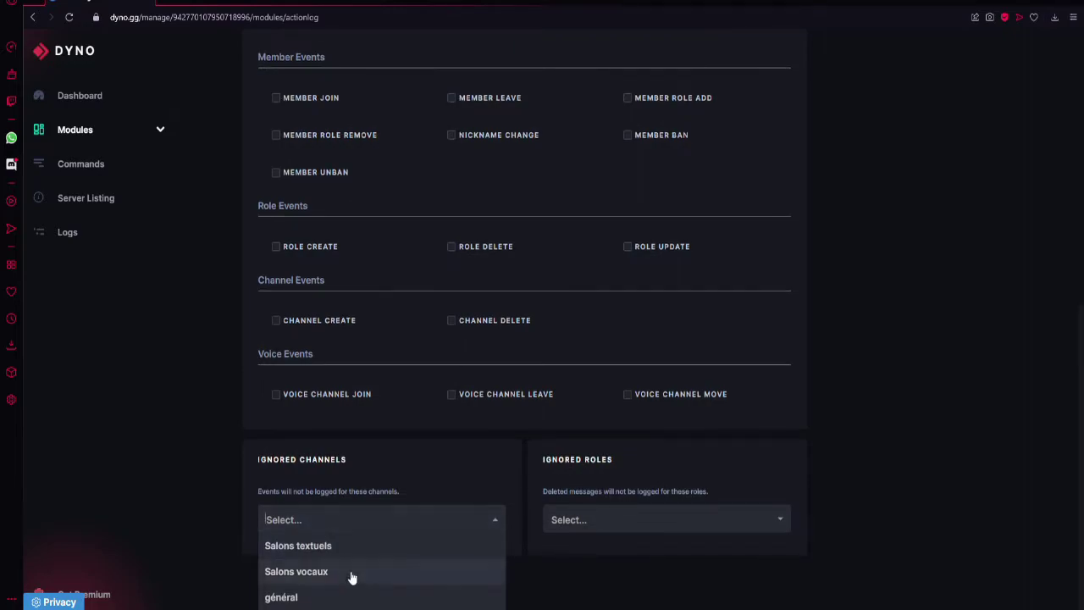
pyautogui.click(319, 549)
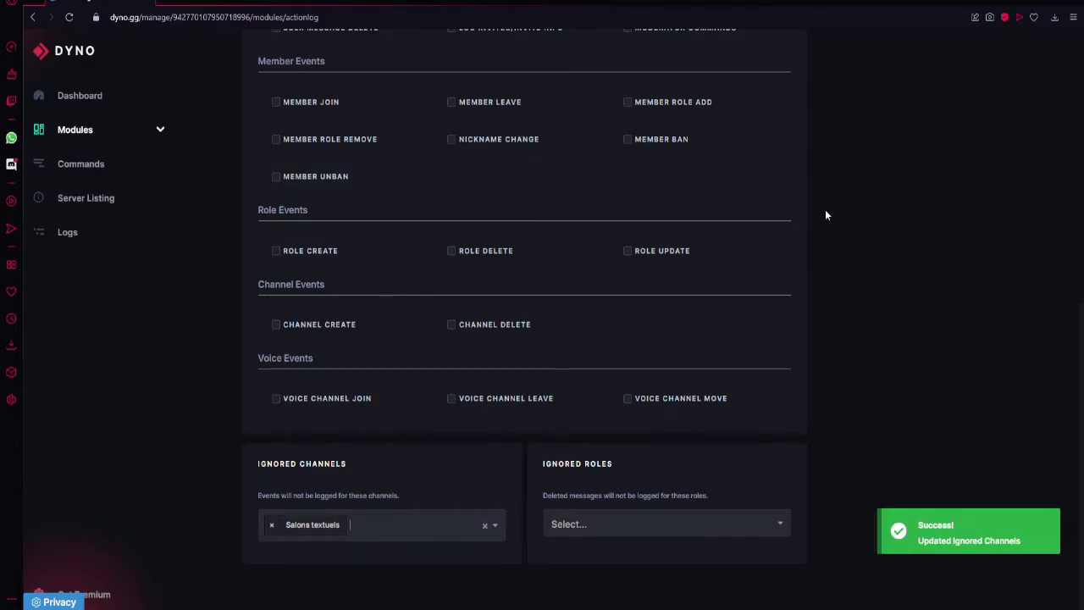
pyautogui.click(484, 525)
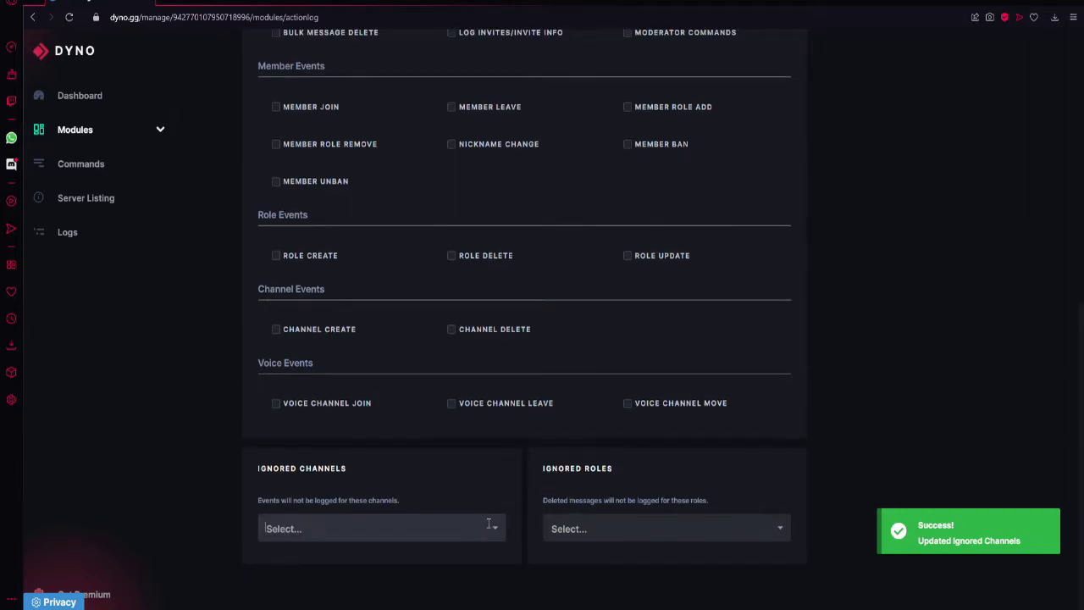
# Add Fondateur to the Action Log's ignored roles and remove it again
pyautogui.click(572, 528)
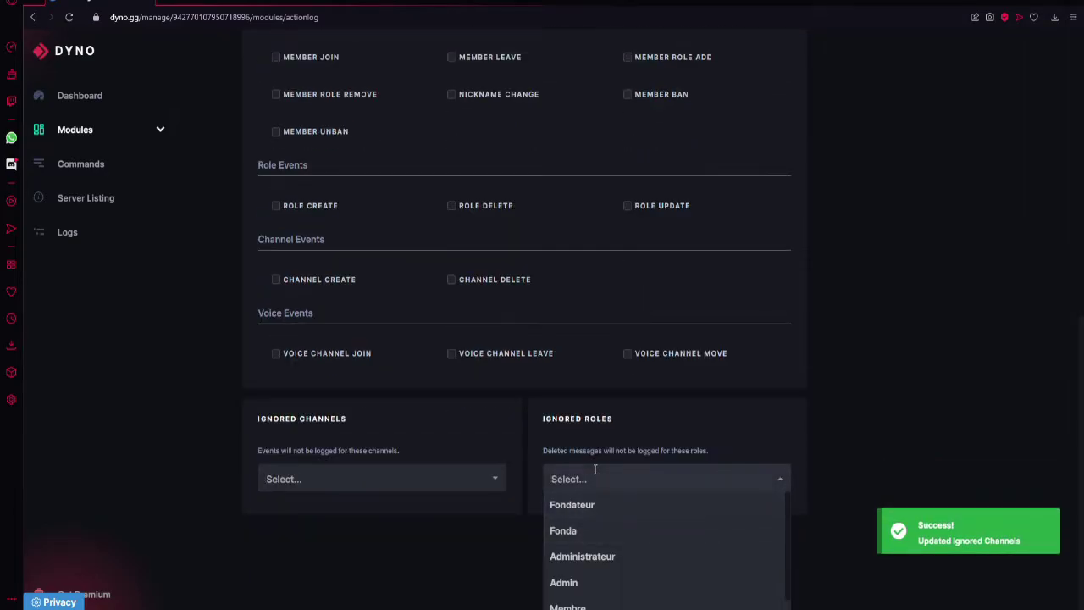
pyautogui.click(575, 503)
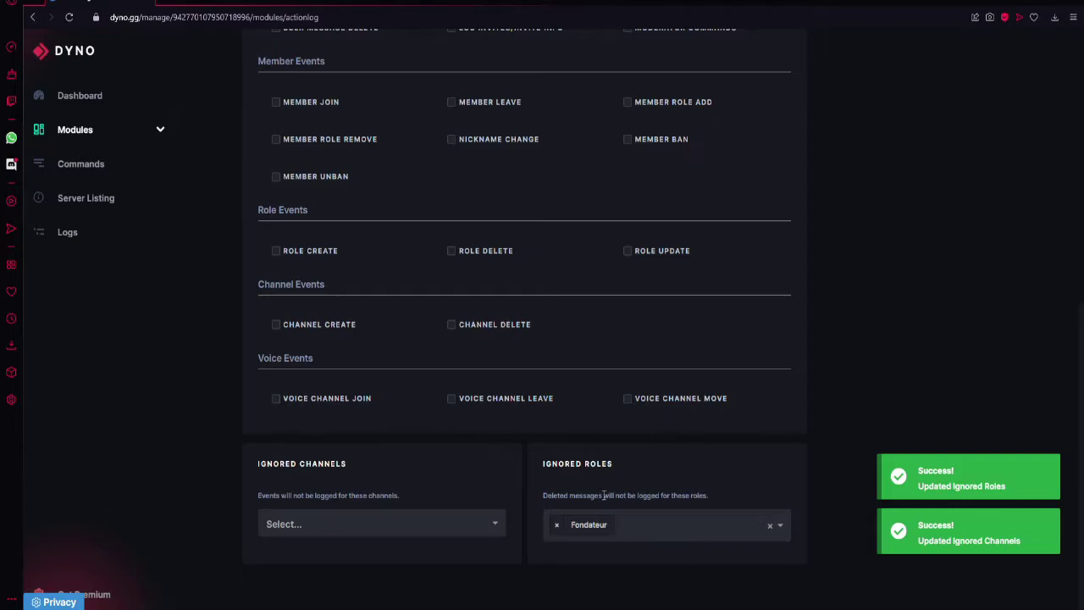
pyautogui.scroll(1, 360, 447)
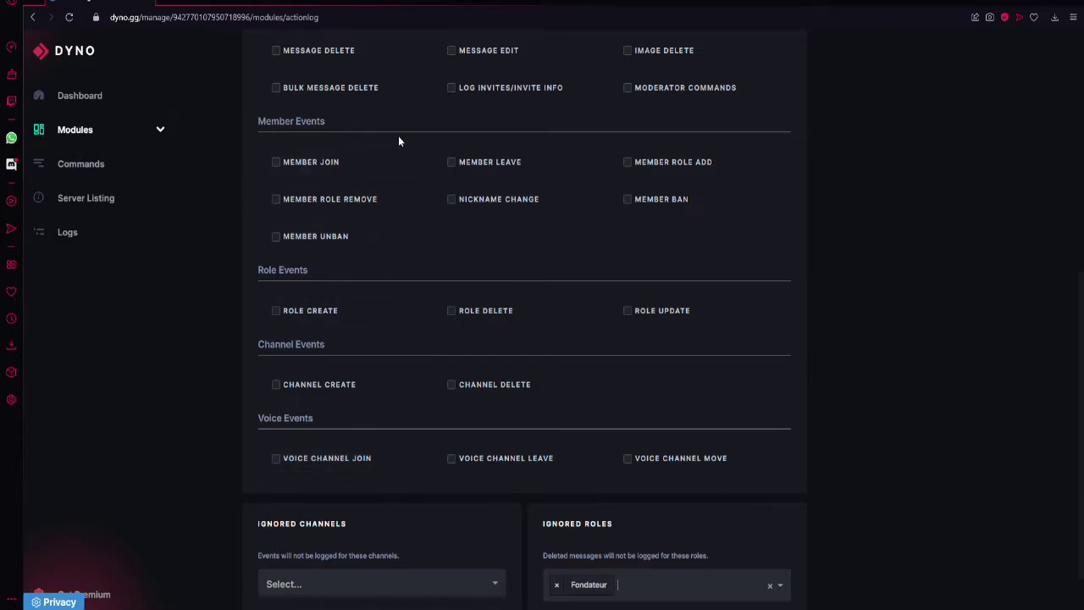
pyautogui.scroll(-1, 471, 256)
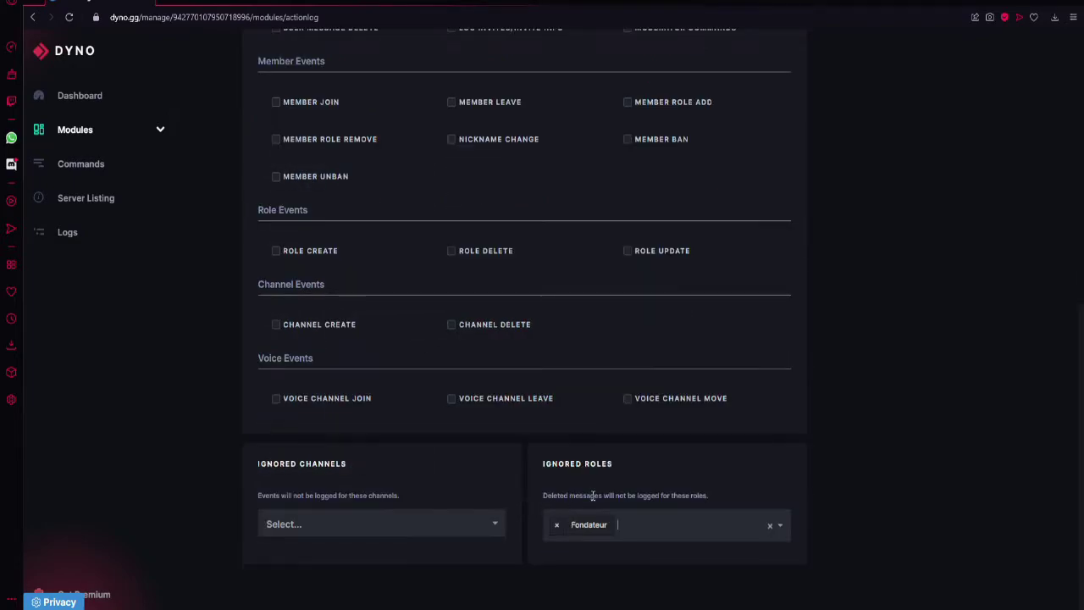
pyautogui.click(557, 529)
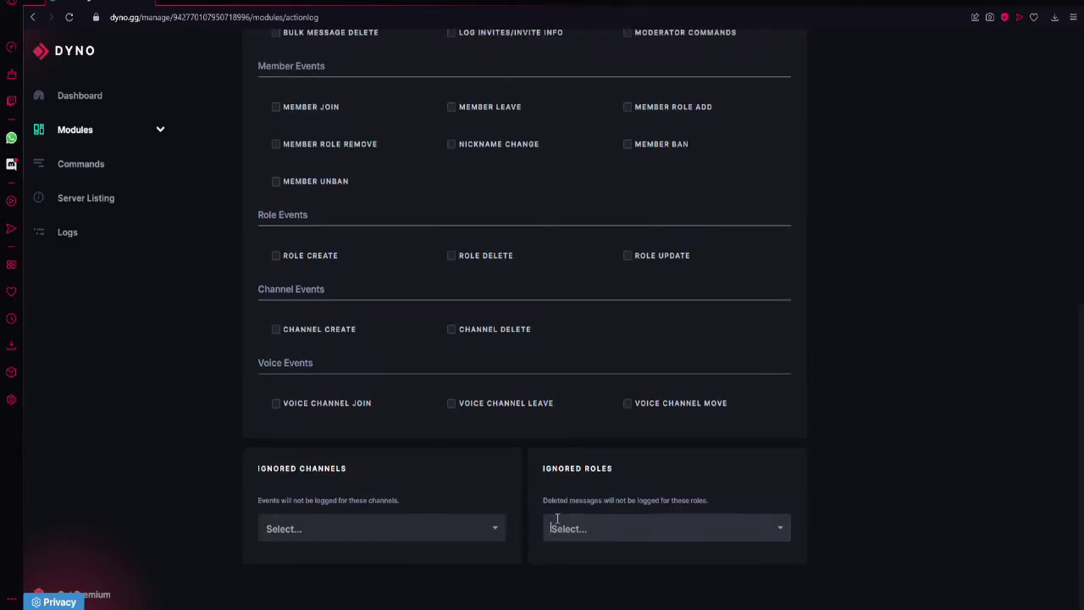
# Open the Announcements module's settings and switch join messages and leave messages on and back off
pyautogui.click(160, 132)
pyautogui.click(110, 179)
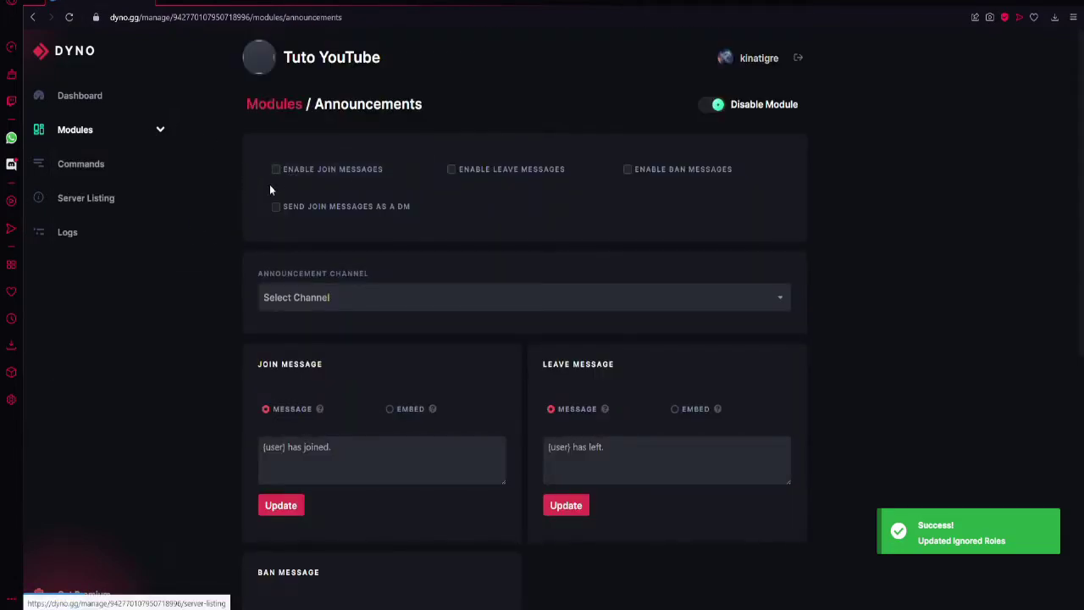
pyautogui.click(410, 174)
pyautogui.click(449, 172)
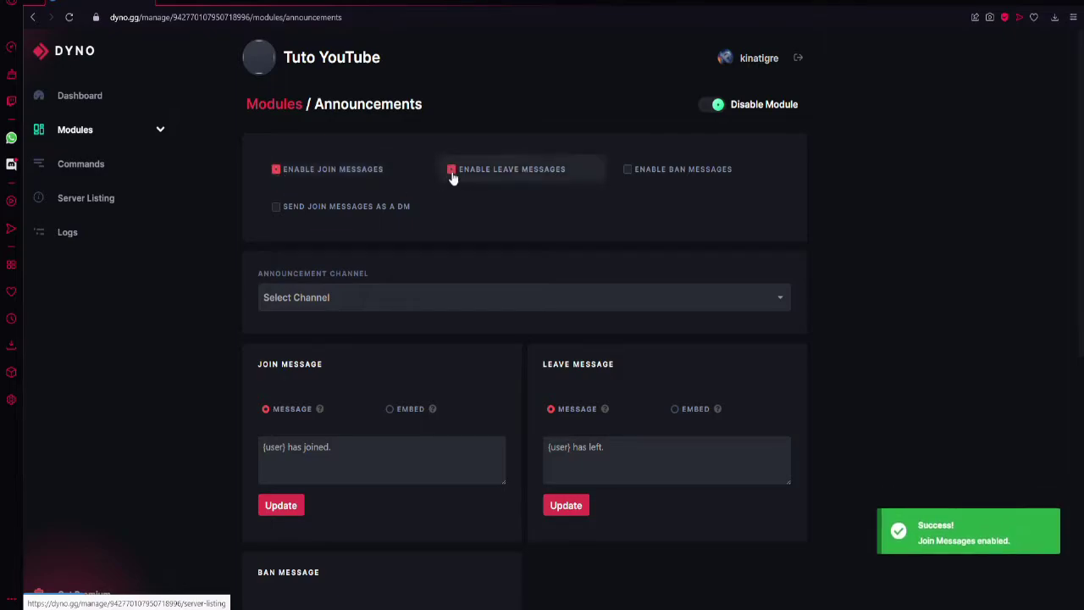
pyautogui.click(449, 173)
pyautogui.click(374, 173)
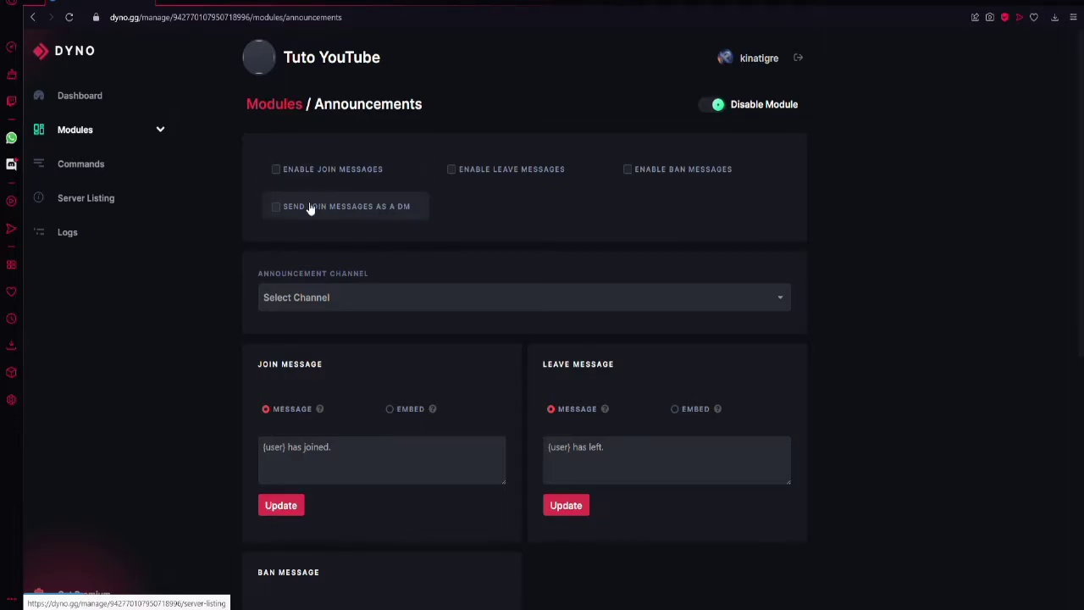
# Set the announcement channel to général, clear it, and select général again
pyautogui.scroll(-1, 310, 239)
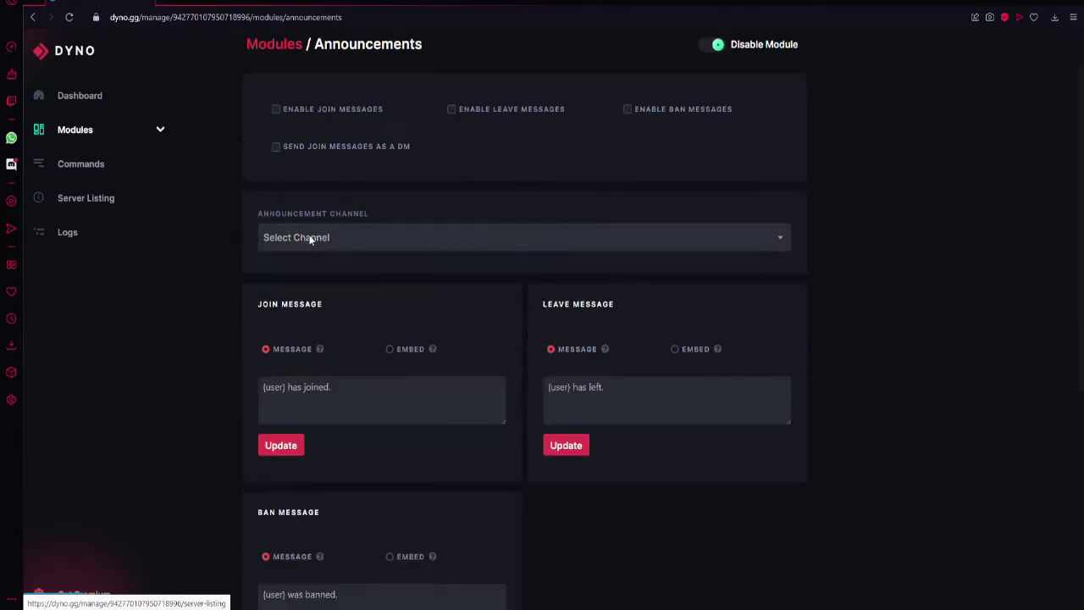
pyautogui.click(310, 238)
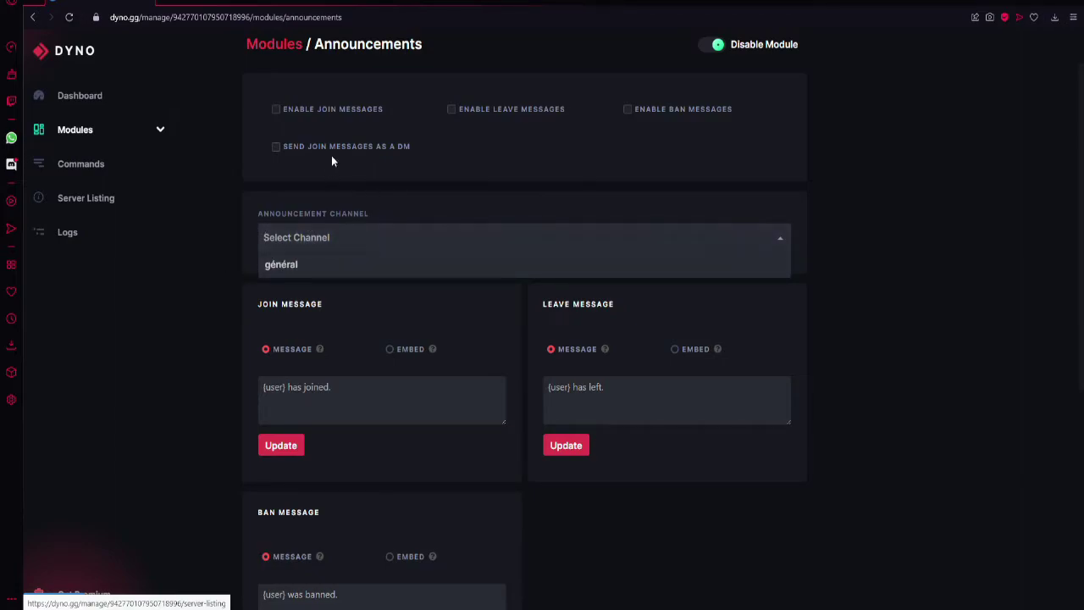
pyautogui.click(288, 266)
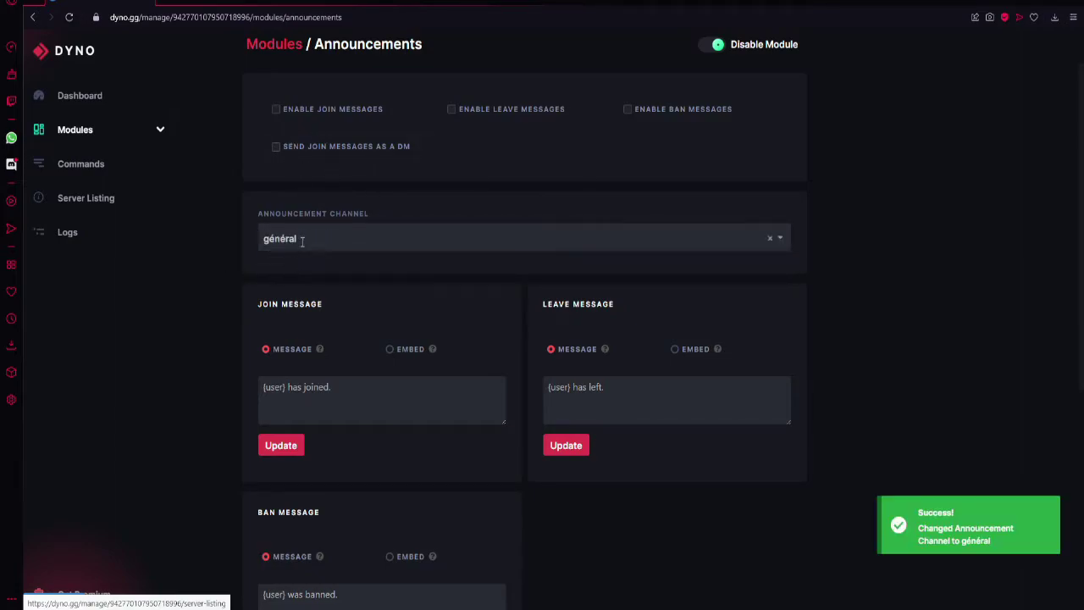
pyautogui.click(329, 242)
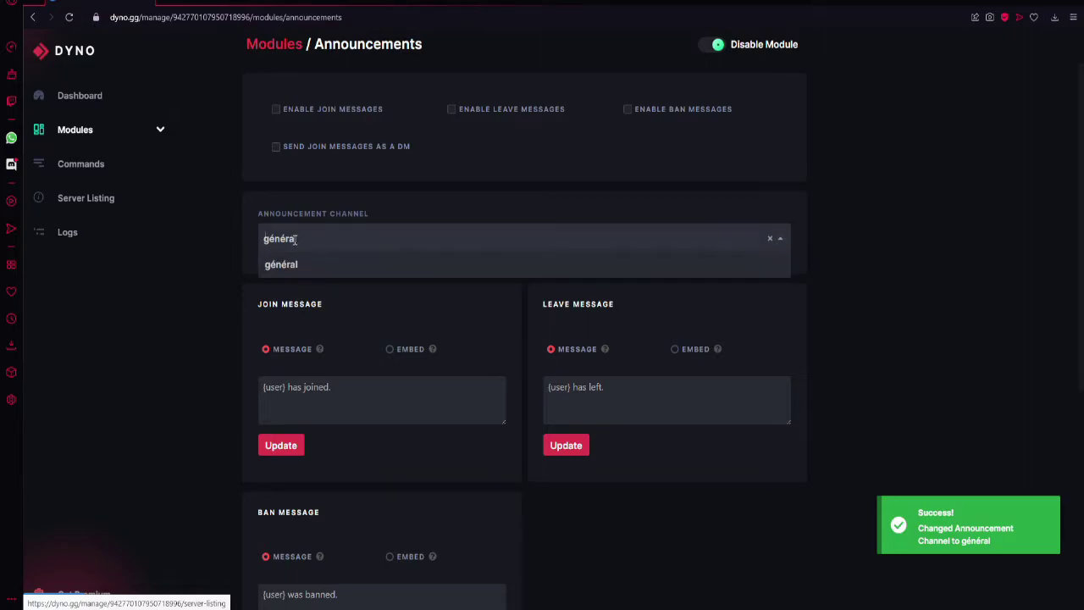
pyautogui.click(771, 242)
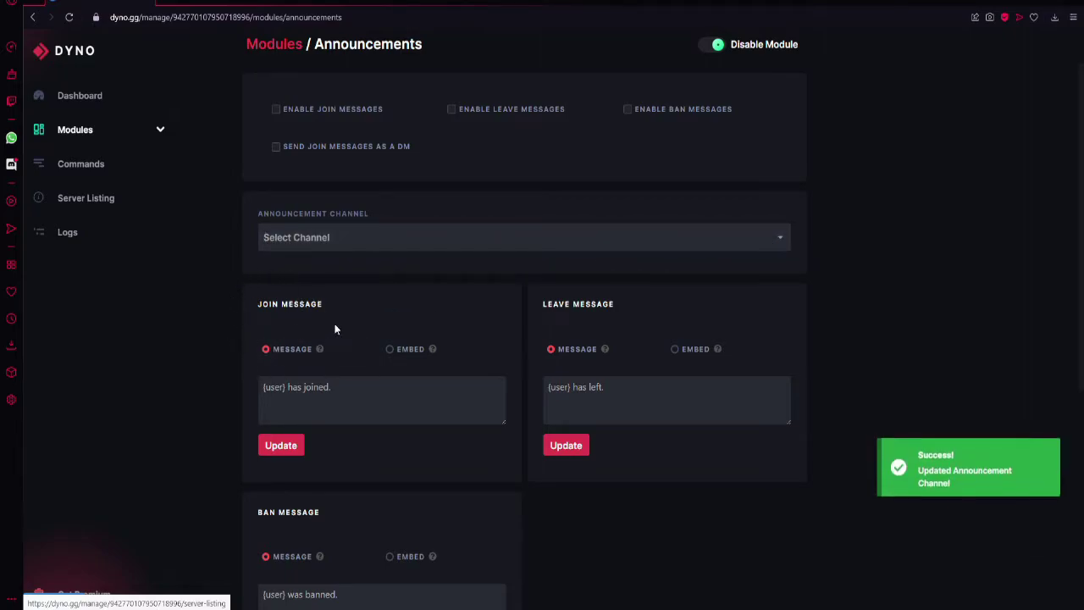
pyautogui.click(292, 238)
pyautogui.click(282, 265)
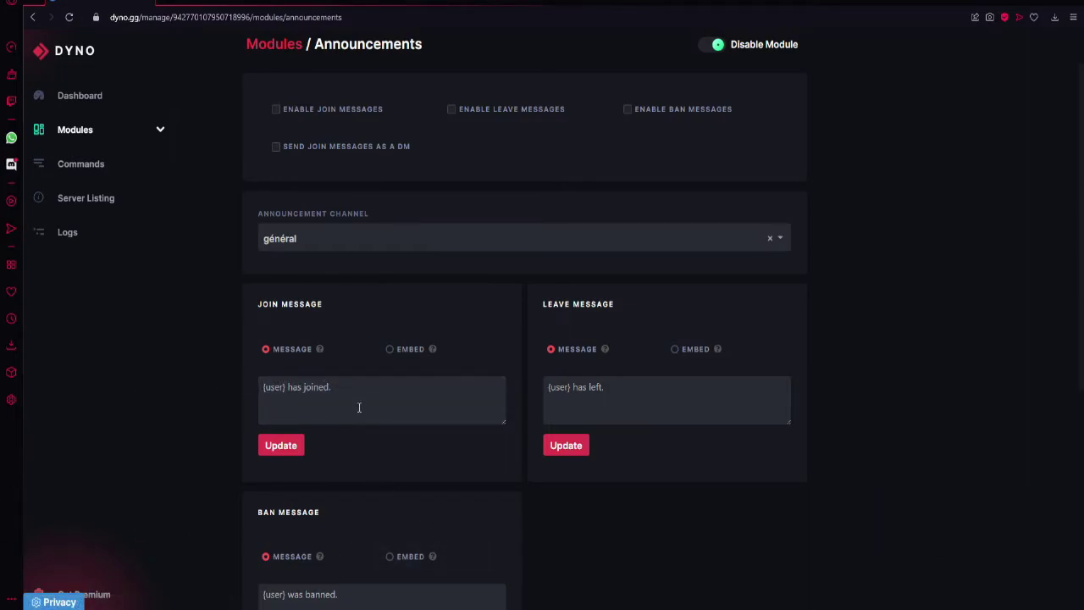
# Examine the join, leave and ban message texts and the variables available for them, especially {user} and its example
pyautogui.scroll(-1, 331, 382)
pyautogui.scroll(1, 319, 365)
pyautogui.scroll(-3, 320, 366)
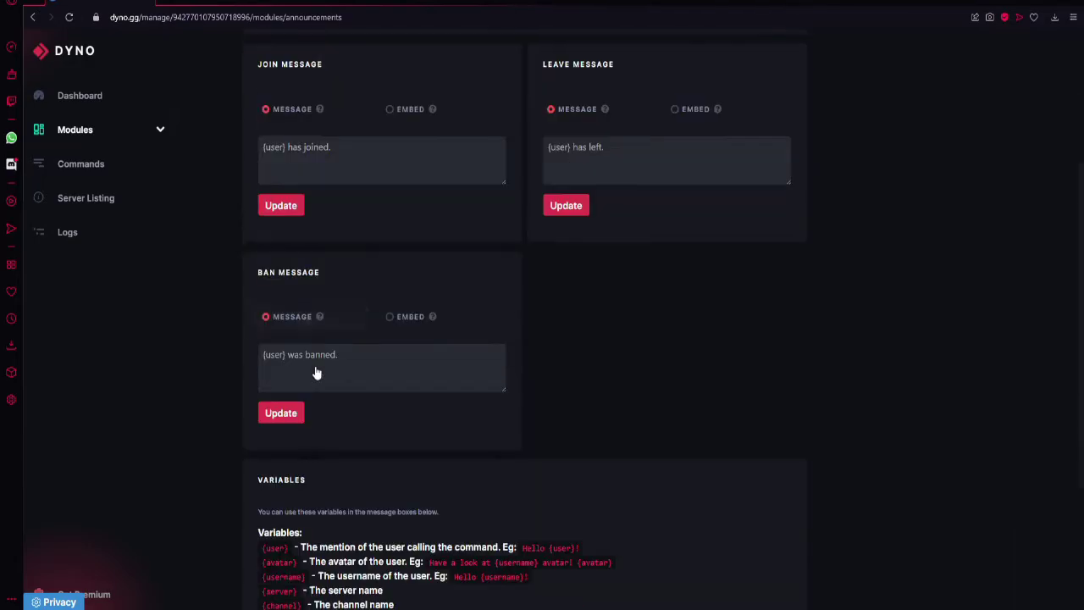
pyautogui.scroll(-2, 288, 313)
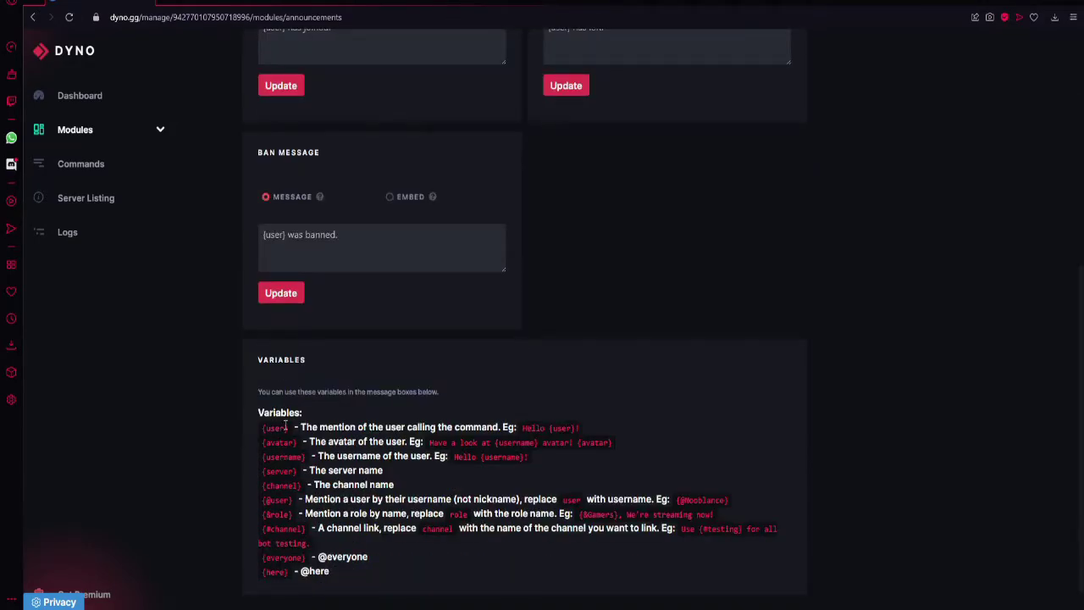
pyautogui.moveTo(291, 428); pyautogui.dragTo(261, 427)
pyautogui.moveTo(339, 428); pyautogui.dragTo(454, 428)
pyautogui.click(508, 433)
pyautogui.moveTo(519, 426); pyautogui.dragTo(585, 431)
pyautogui.click(587, 425)
pyautogui.click(530, 397)
# Change the join message type to Embed and open its embed for editing
pyautogui.scroll(3, 531, 396)
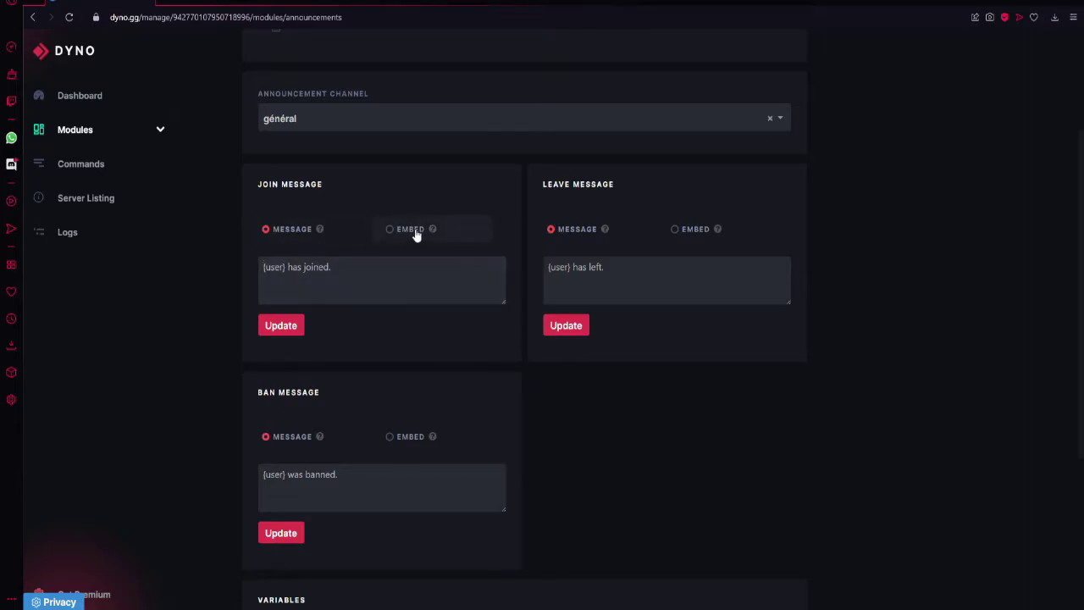
pyautogui.click(390, 232)
pyautogui.click(278, 258)
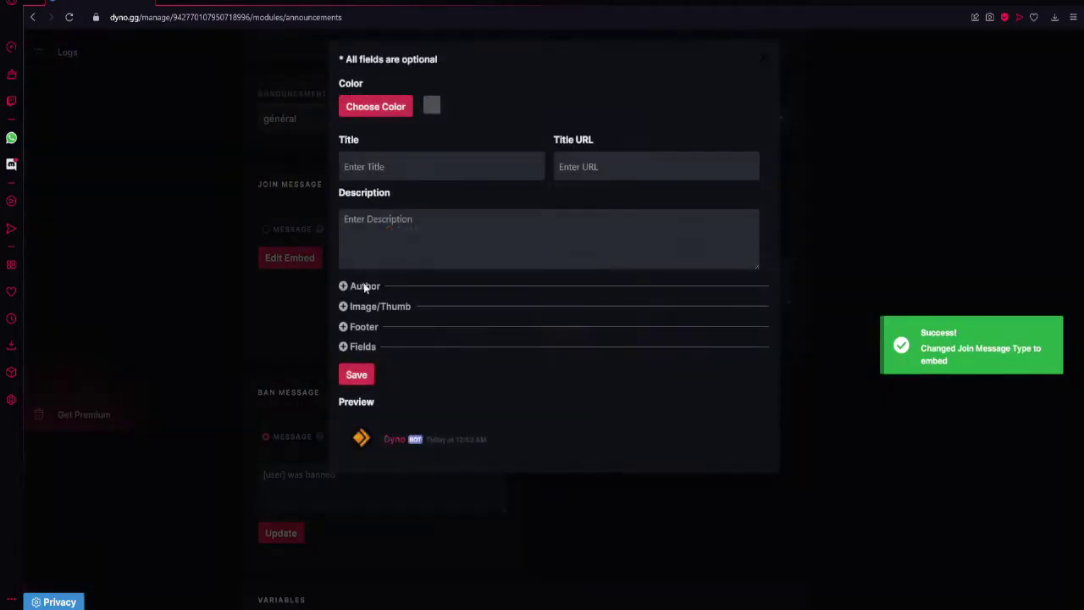
# Set the join message embed's color to red with the color picker
pyautogui.click(431, 105)
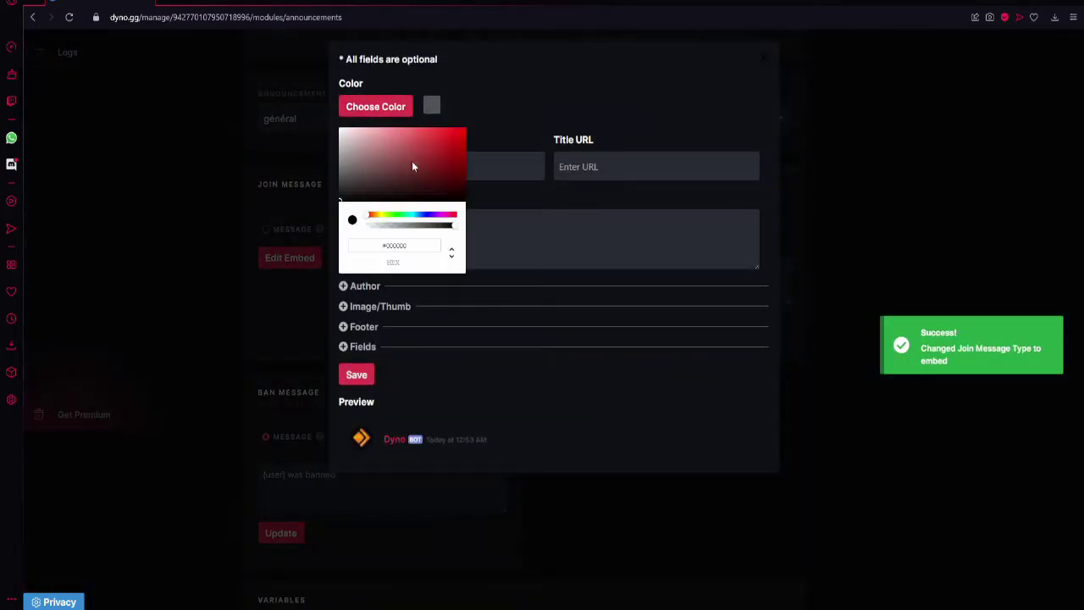
pyautogui.click(429, 142)
pyautogui.click(524, 122)
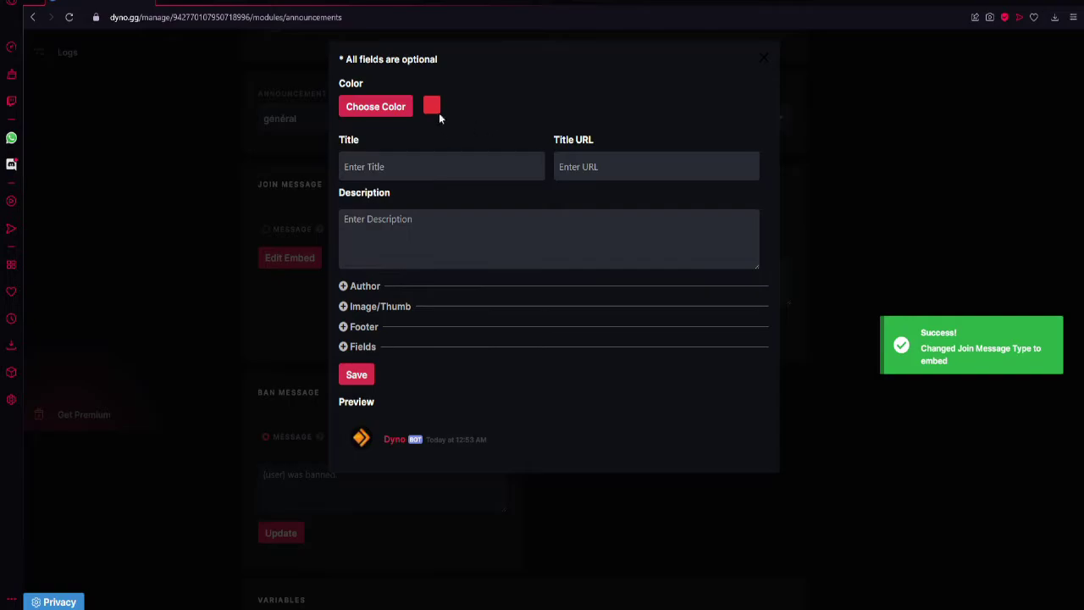
# Examine the embed's title and Title URL fields and its Author, Image/Thumb and Footer sections
pyautogui.click(387, 170)
pyautogui.click(598, 166)
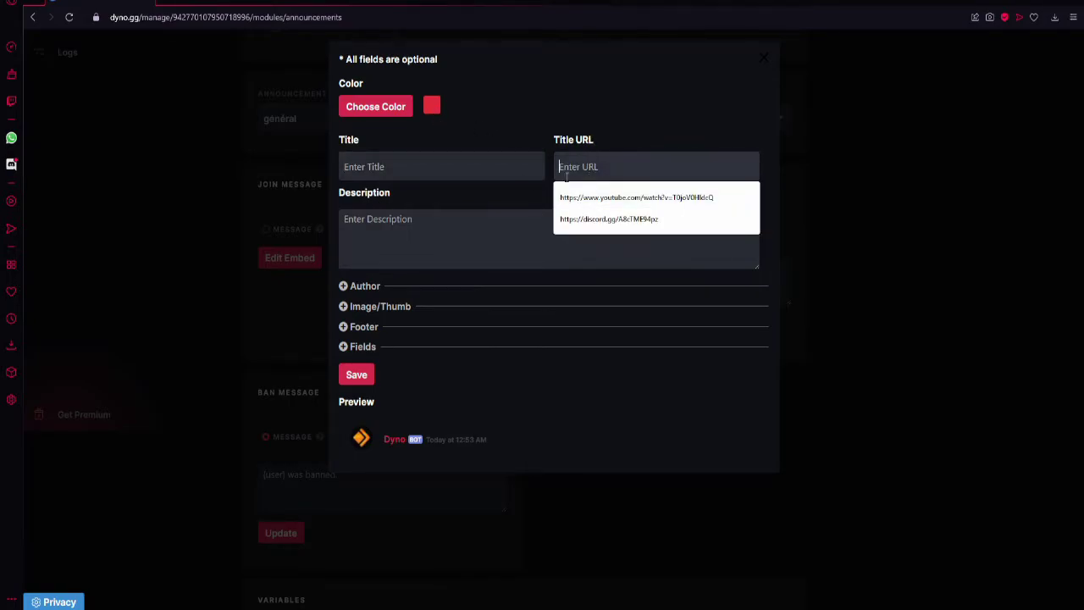
pyautogui.press('Escape')
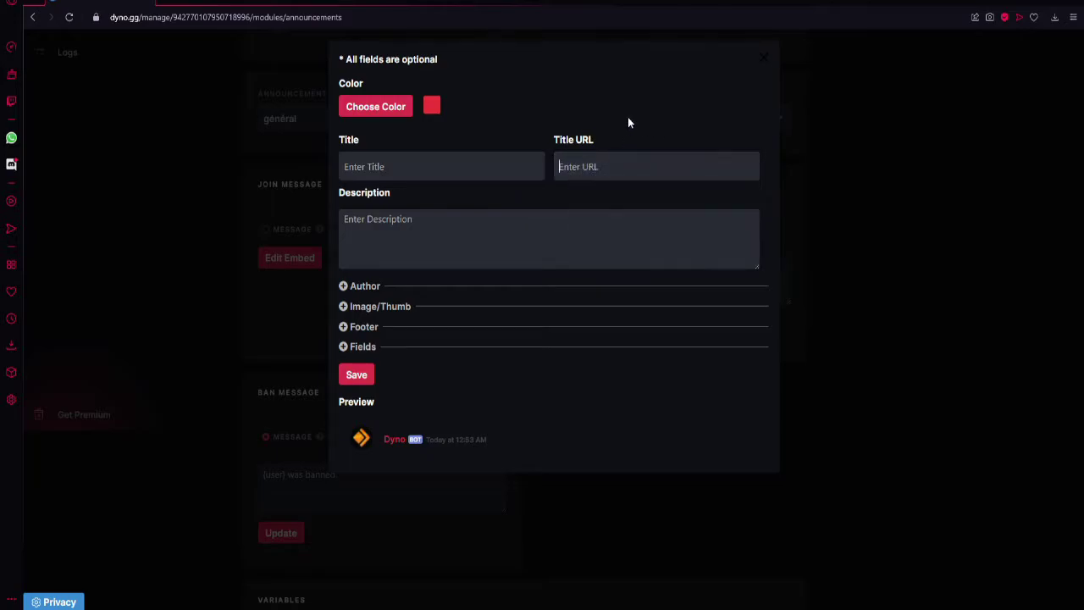
pyautogui.click(344, 287)
pyautogui.click(383, 336)
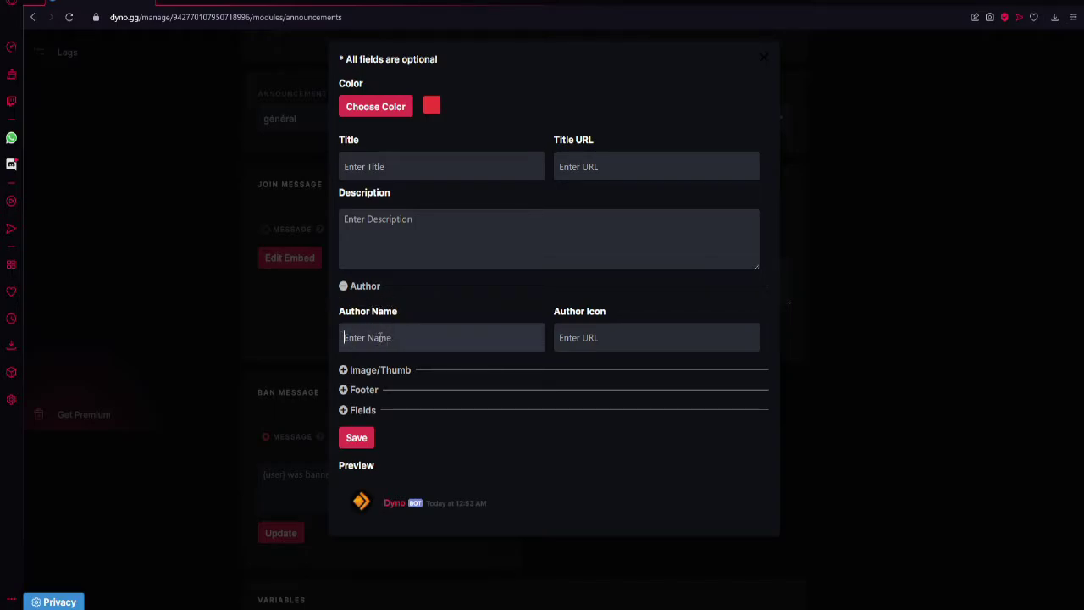
pyautogui.click(573, 322)
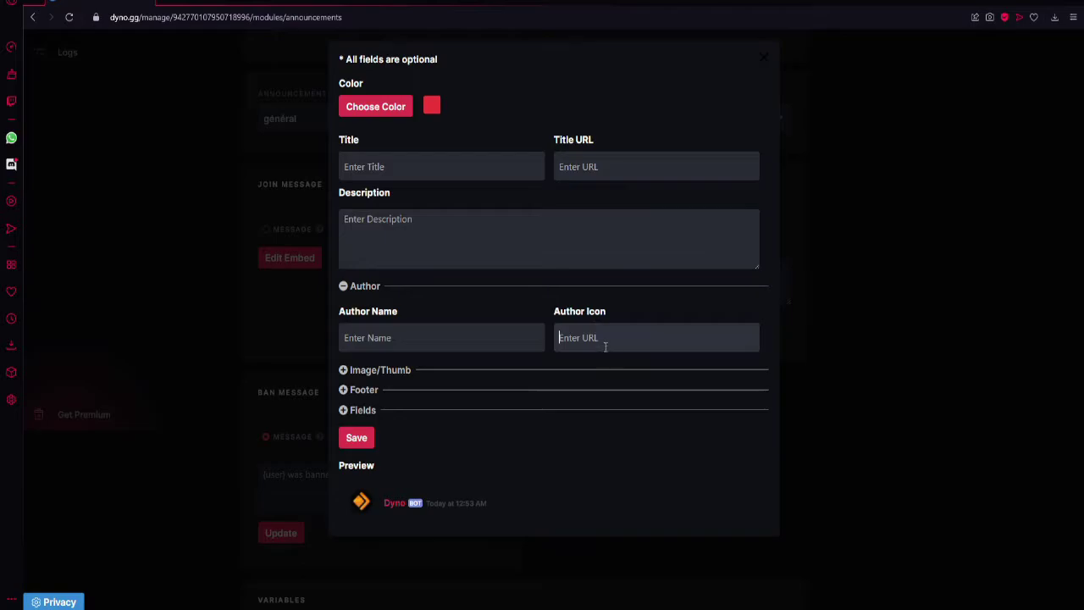
pyautogui.click(343, 286)
pyautogui.click(343, 306)
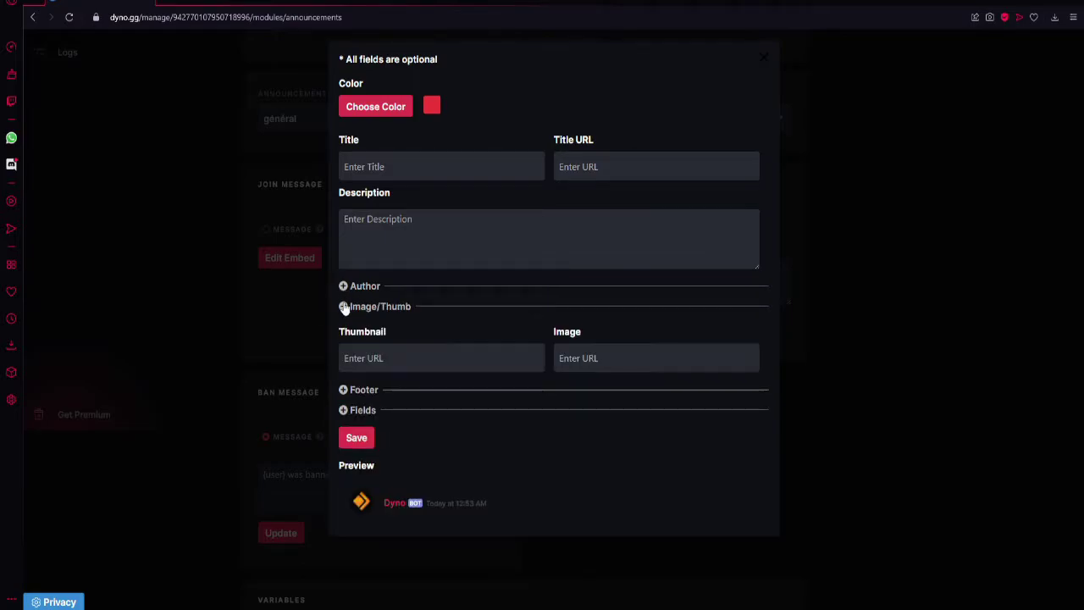
pyautogui.click(580, 362)
pyautogui.click(344, 306)
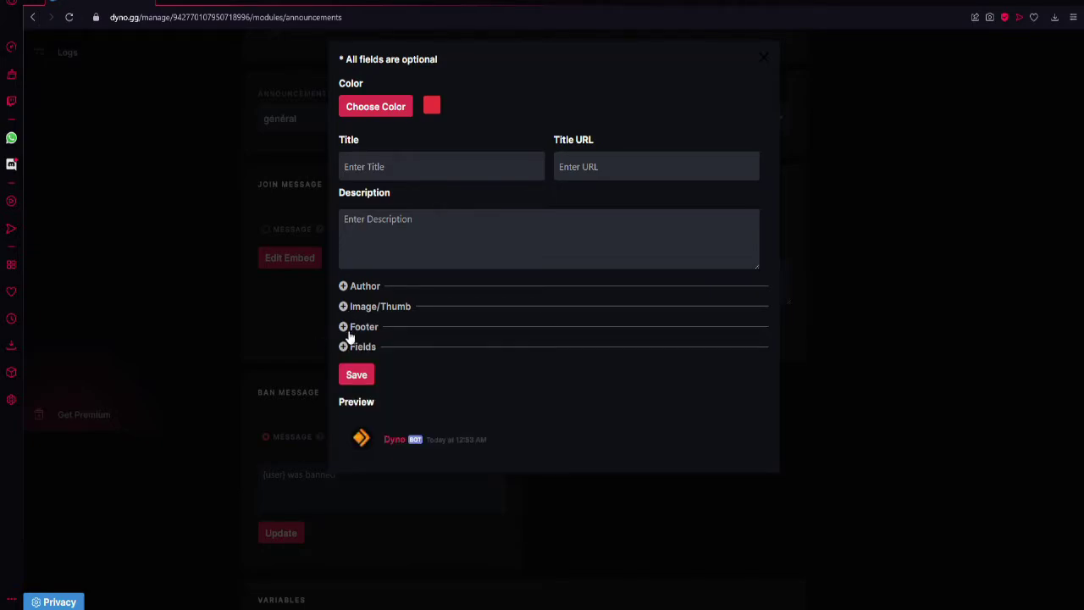
pyautogui.click(344, 328)
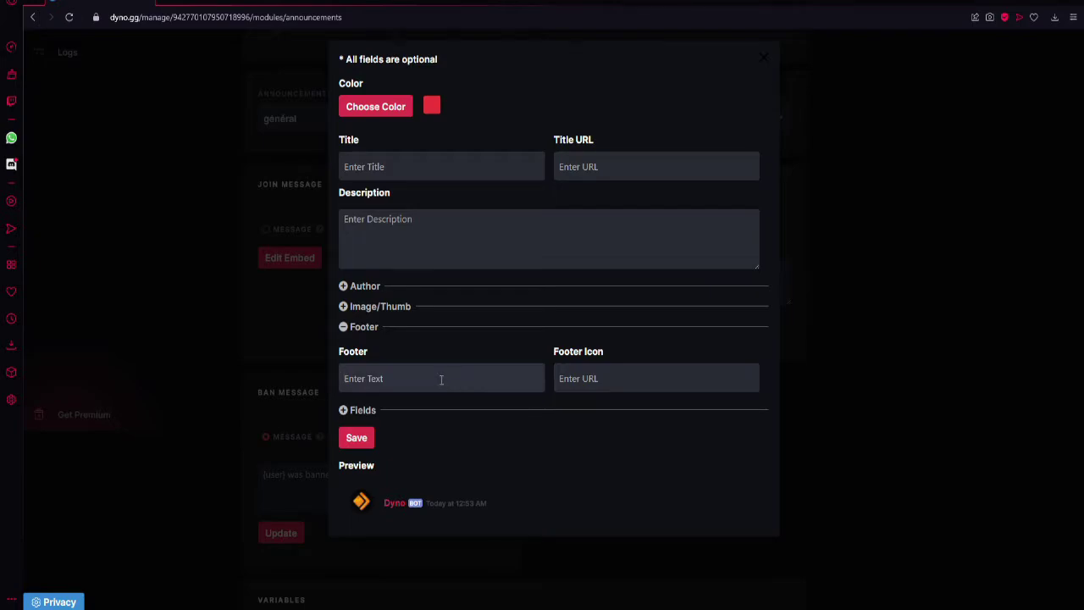
pyautogui.click(343, 327)
# Add one blank field in the join embed's Fields section and save the embed
pyautogui.click(343, 348)
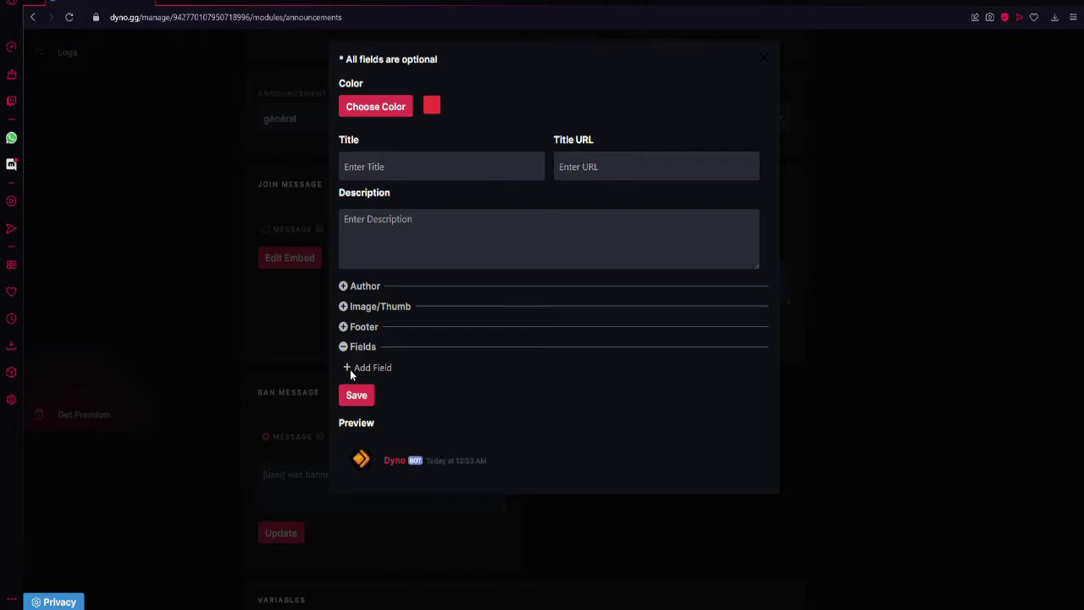
pyautogui.click(348, 369)
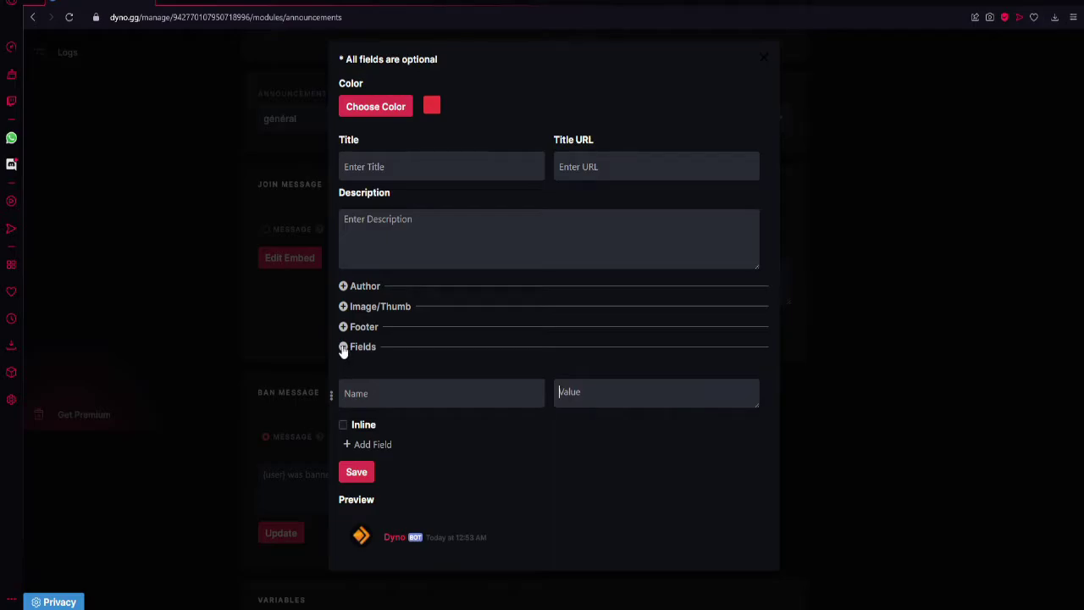
pyautogui.click(343, 422)
pyautogui.click(456, 393)
pyautogui.click(474, 403)
pyautogui.click(496, 397)
pyautogui.click(344, 348)
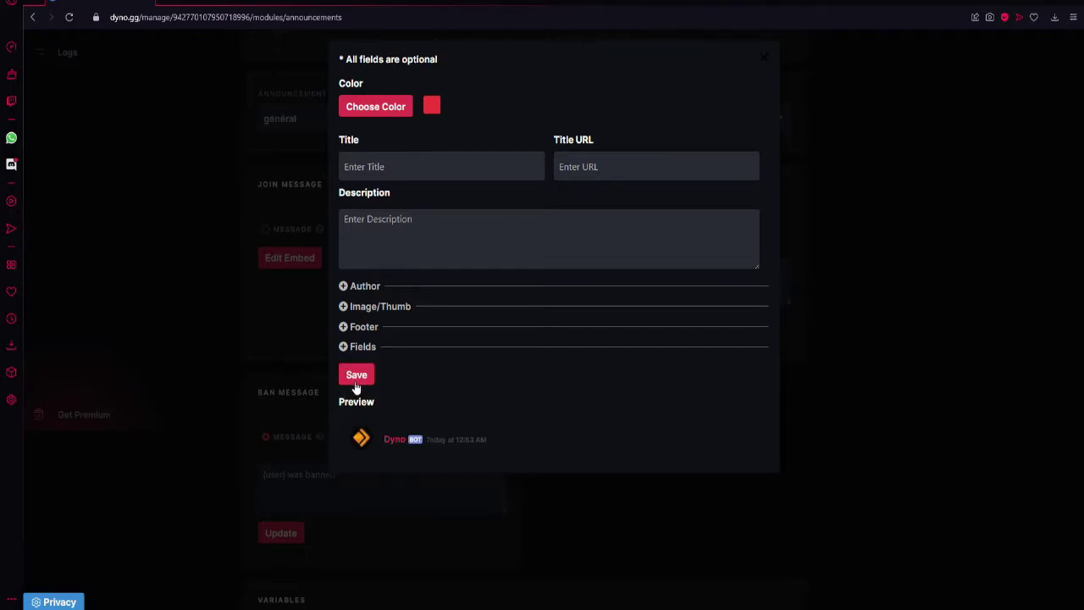
pyautogui.click(357, 377)
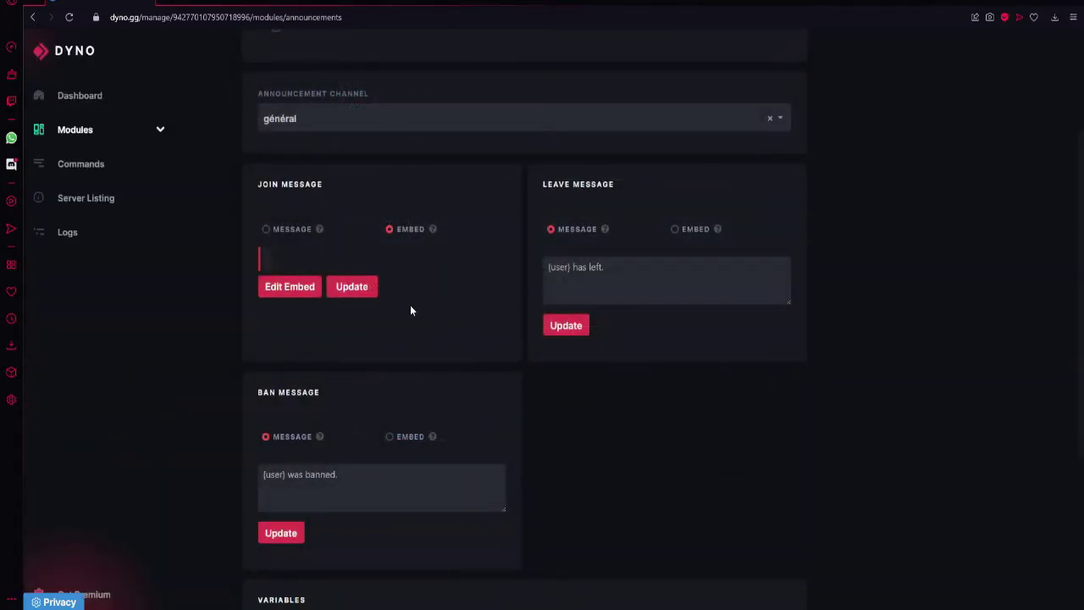
# Change the join message type back to Message and review the variables usable in the announcement texts
pyautogui.click(267, 229)
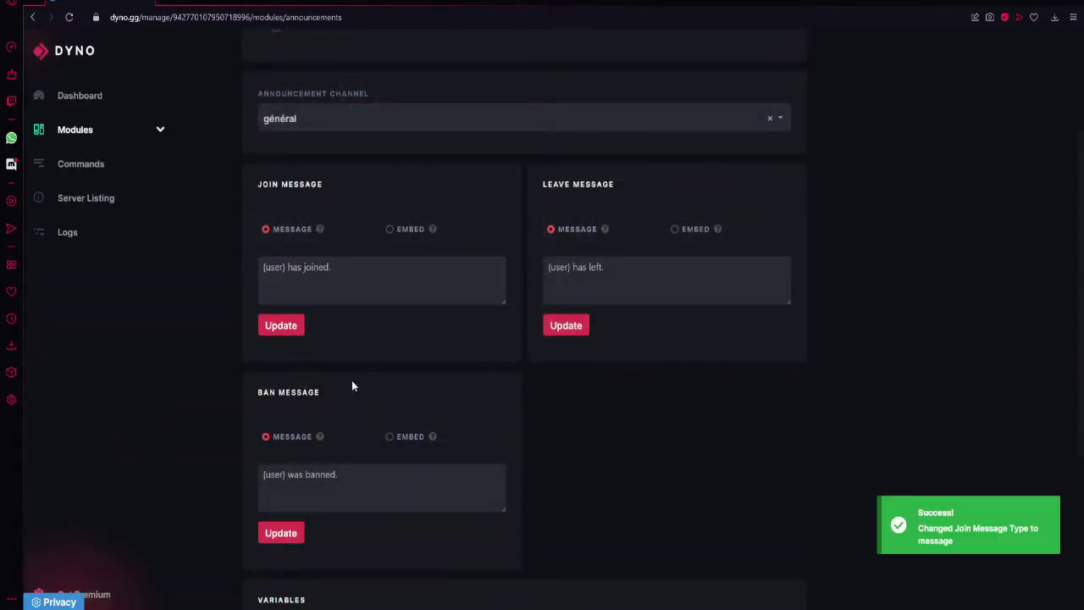
pyautogui.scroll(-1, 310, 406)
pyautogui.scroll(-2, 311, 407)
pyautogui.moveTo(311, 407); pyautogui.dragTo(280, 546)
pyautogui.doubleClick(283, 558)
pyautogui.click(389, 545)
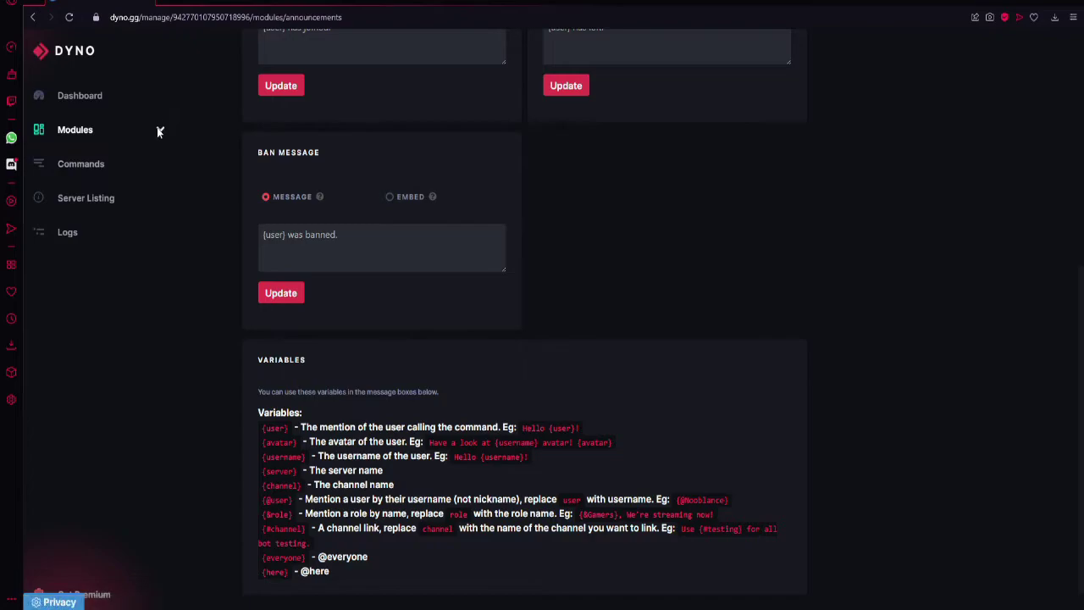
# Open the Auto Delete module's settings and select général as the channel for a new auto delete rule
pyautogui.click(158, 131)
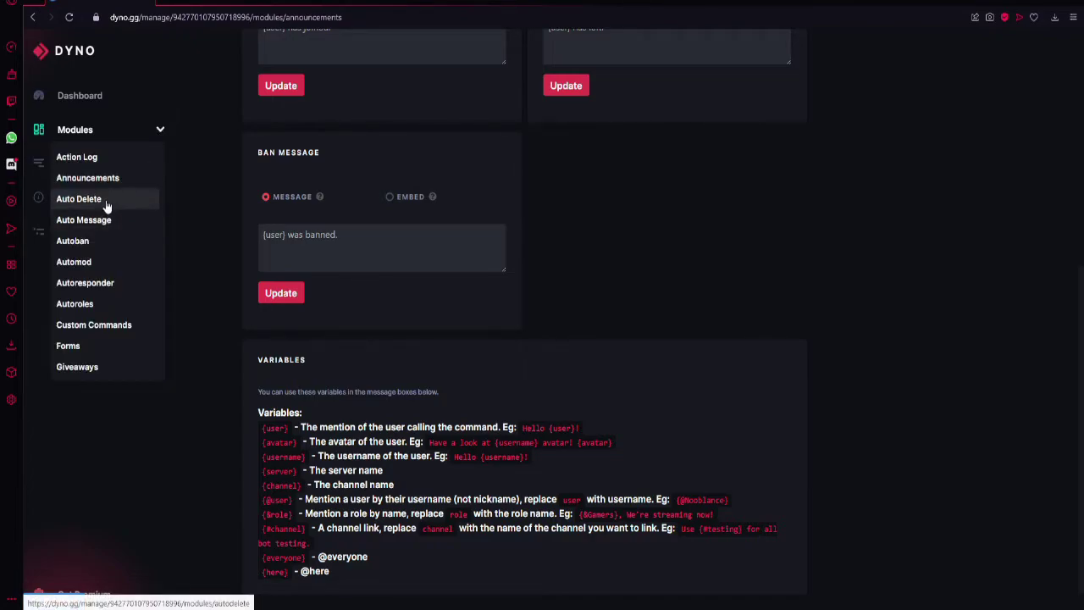
pyautogui.click(104, 201)
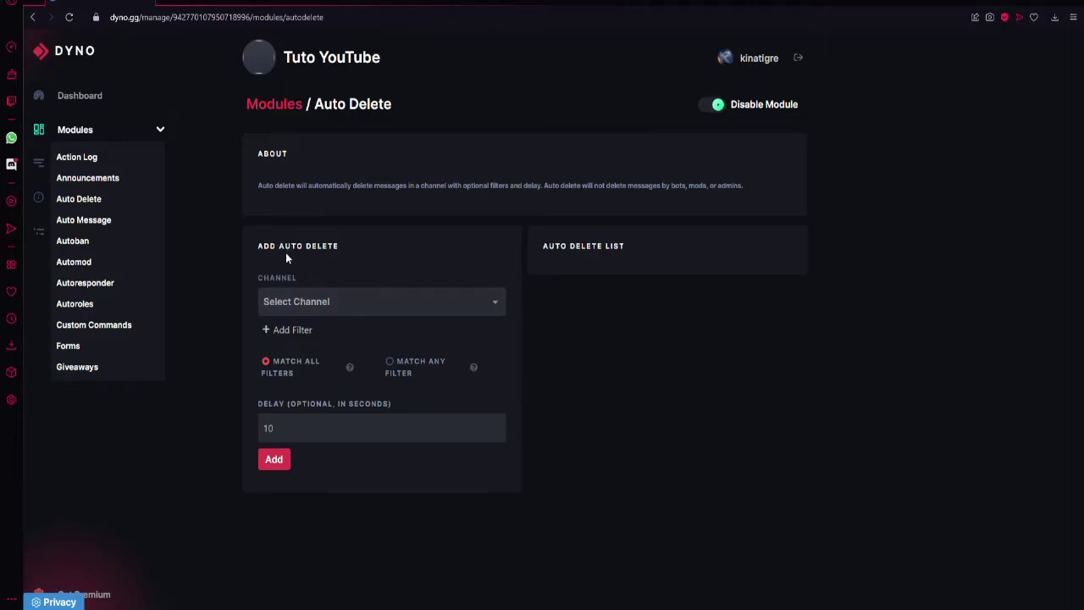
pyautogui.click(336, 296)
pyautogui.click(312, 325)
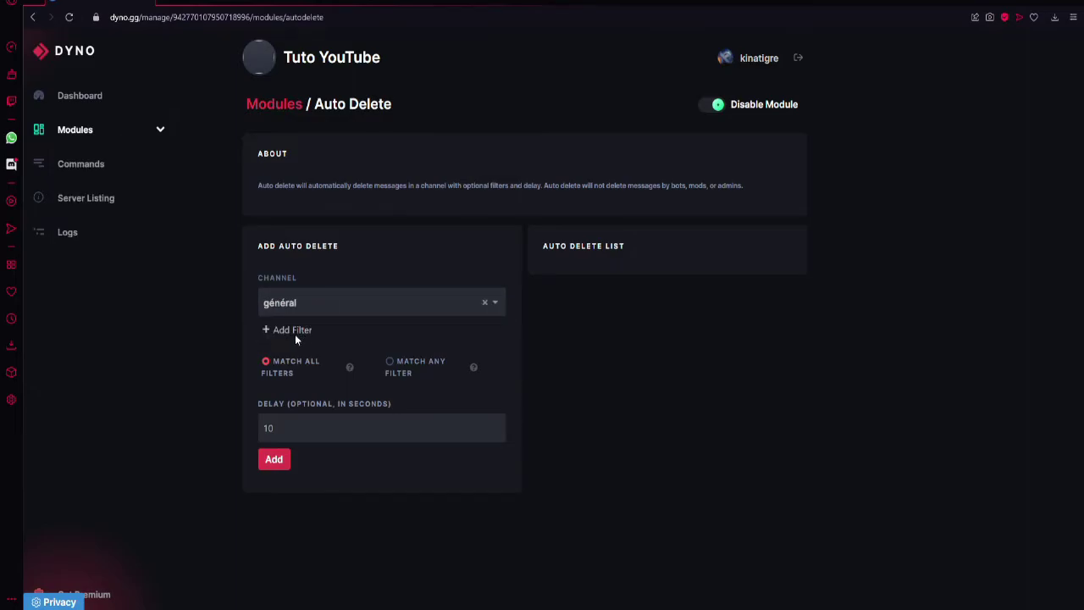
# Give the auto delete rule a Links filter and a 10-second delay, and add it to the list
pyautogui.click(265, 330)
pyautogui.click(292, 351)
pyautogui.click(285, 381)
pyautogui.click(257, 482)
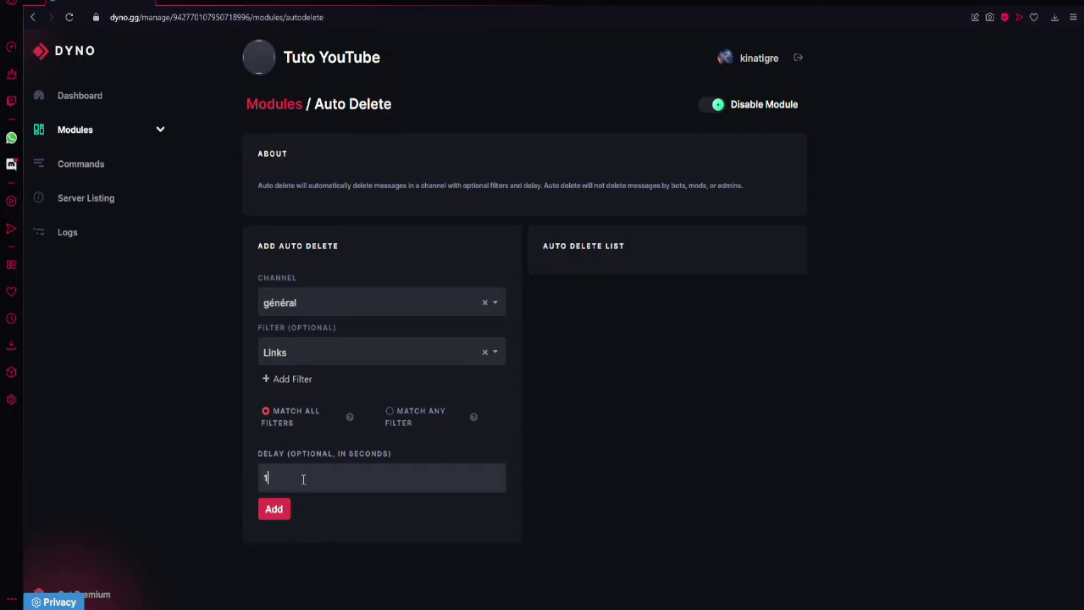
pyautogui.click(272, 513)
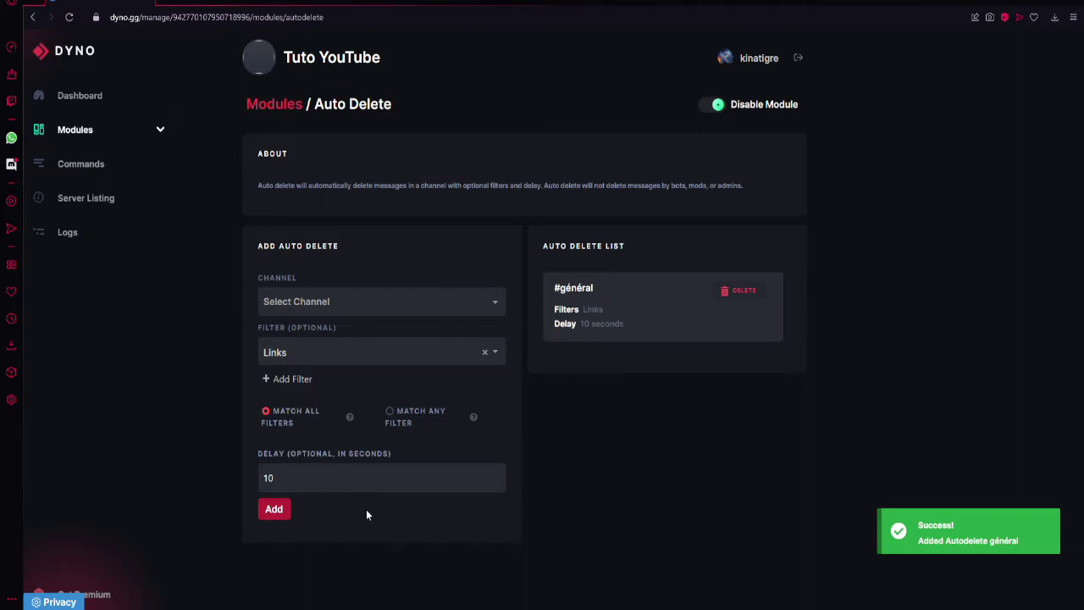
# Review the filter and delay of the général entry in the auto delete list
pyautogui.doubleClick(573, 308)
pyautogui.click(593, 310)
pyautogui.doubleClick(593, 310)
pyautogui.click(547, 331)
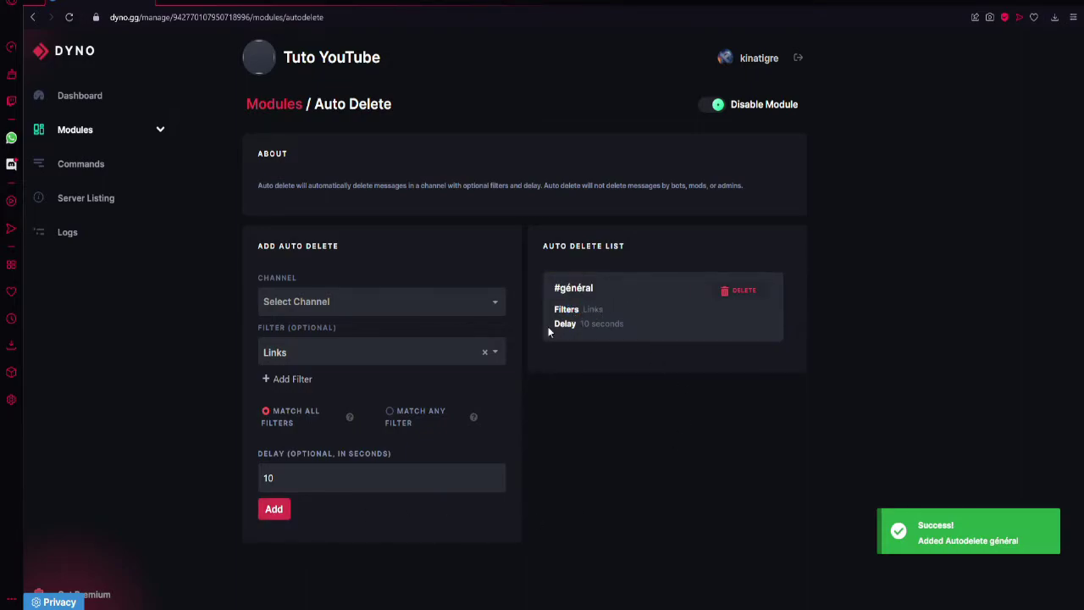
pyautogui.moveTo(581, 323); pyautogui.dragTo(624, 324)
pyautogui.click(622, 382)
# Browse the available channels and filter types for another auto delete rule, including those of a second, empty filter
pyautogui.click(377, 311)
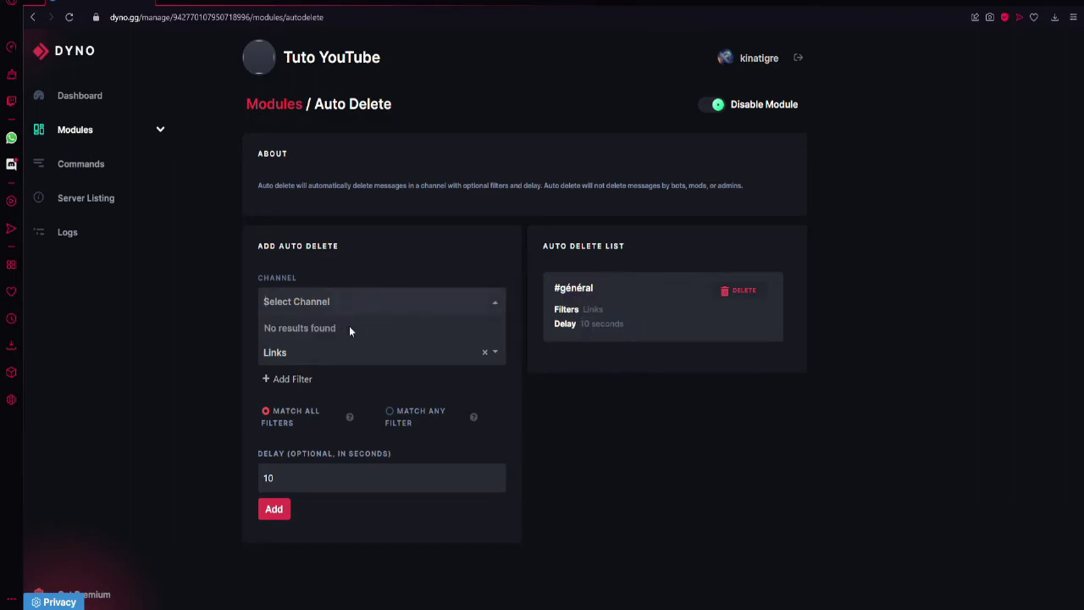
pyautogui.click(306, 301)
pyautogui.click(285, 351)
pyautogui.scroll(-5, 328, 424)
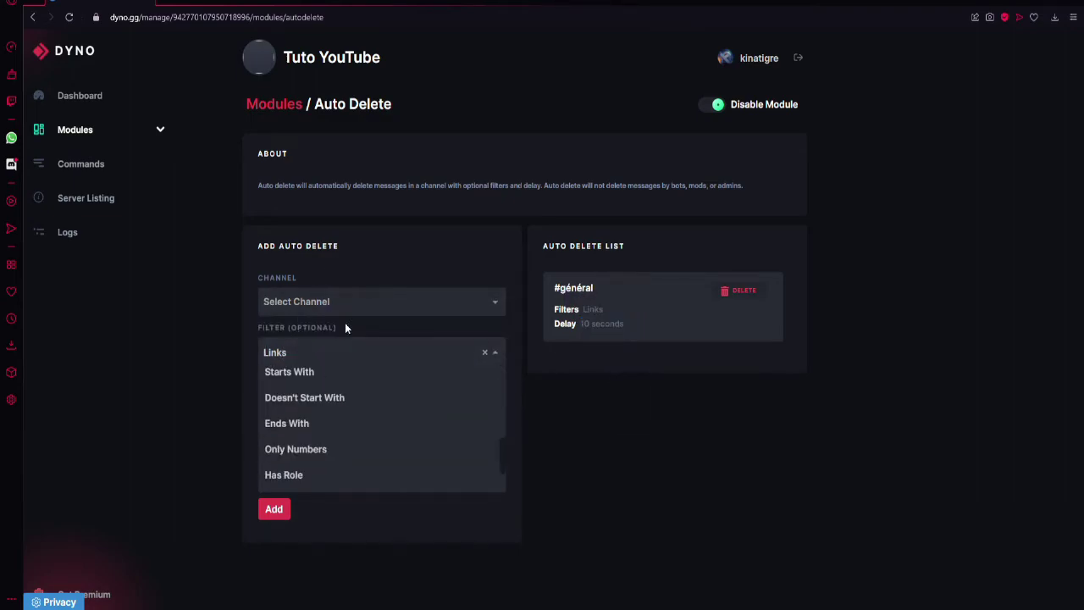
pyautogui.click(249, 362)
pyautogui.click(281, 381)
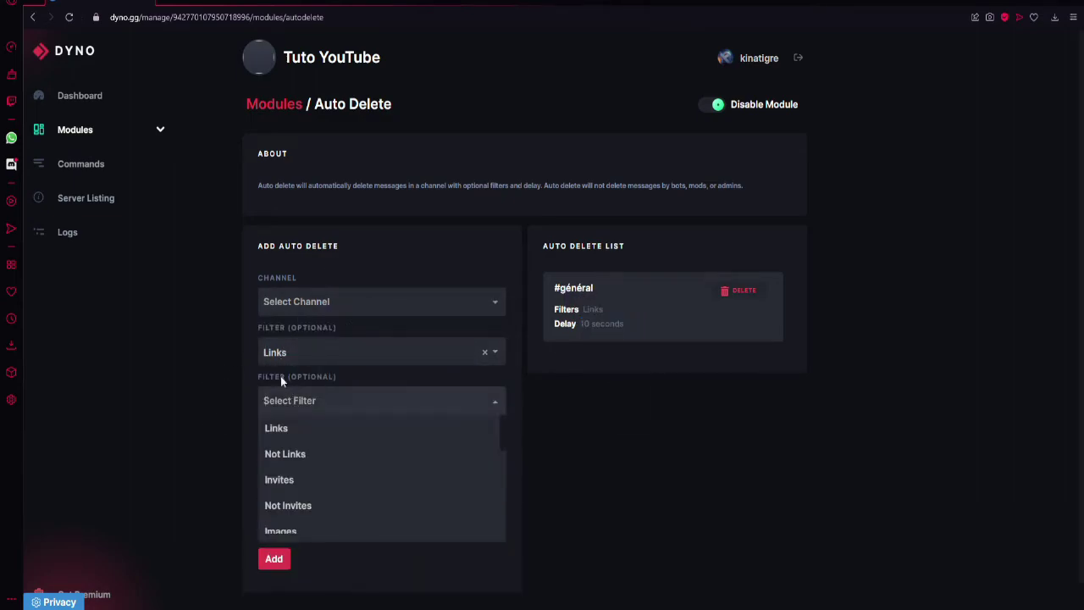
pyautogui.scroll(-5, 305, 499)
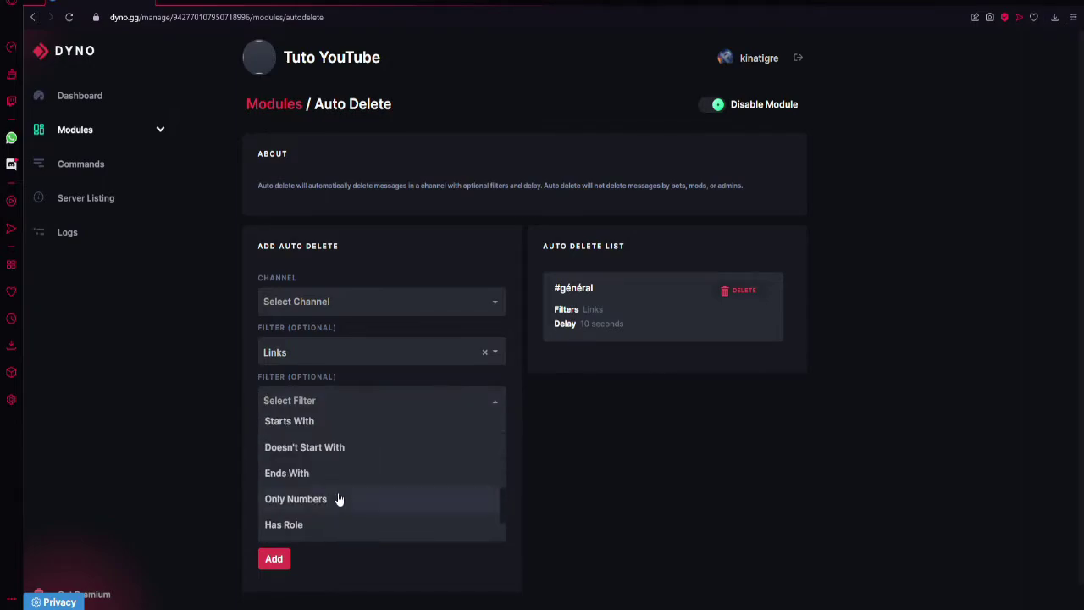
pyautogui.scroll(-1, 280, 462)
pyautogui.click(187, 420)
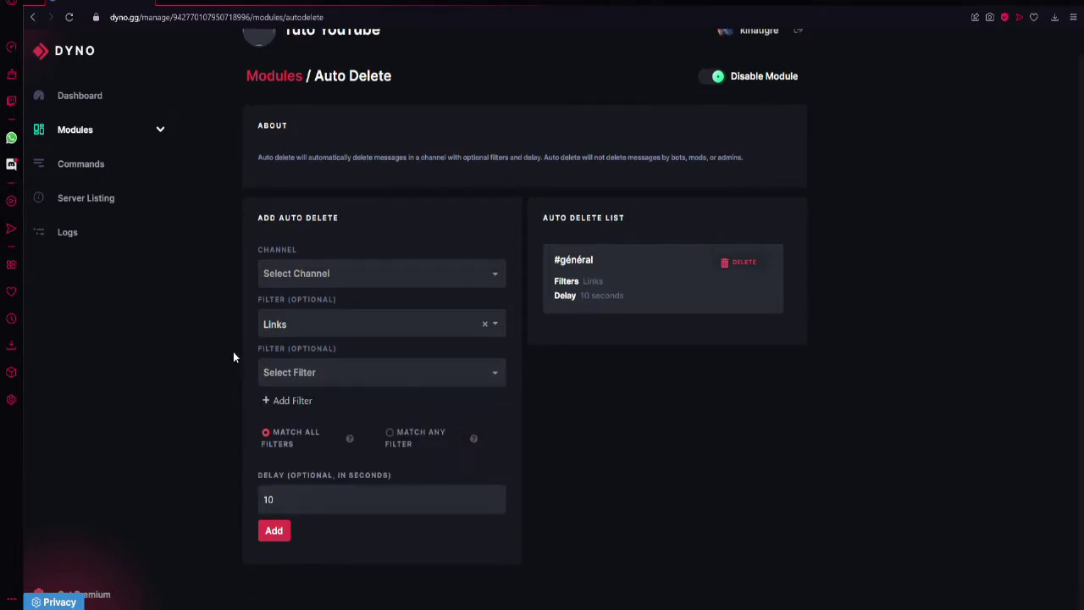
pyautogui.scroll(1, 237, 338)
# Open the Auto Message module and start a new automessage that posts in the général channel
pyautogui.click(160, 129)
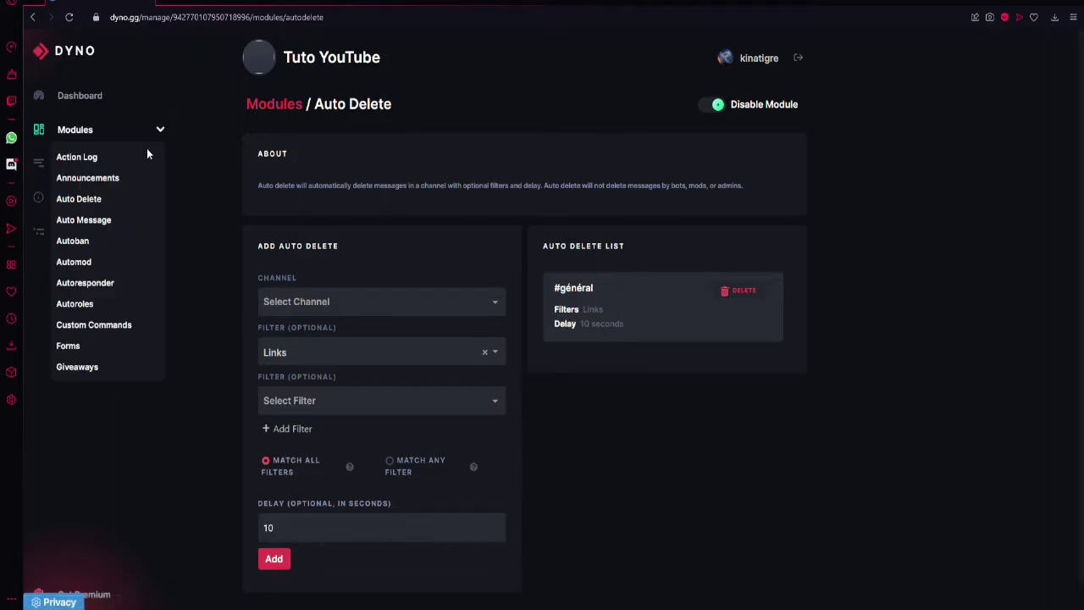
pyautogui.click(106, 219)
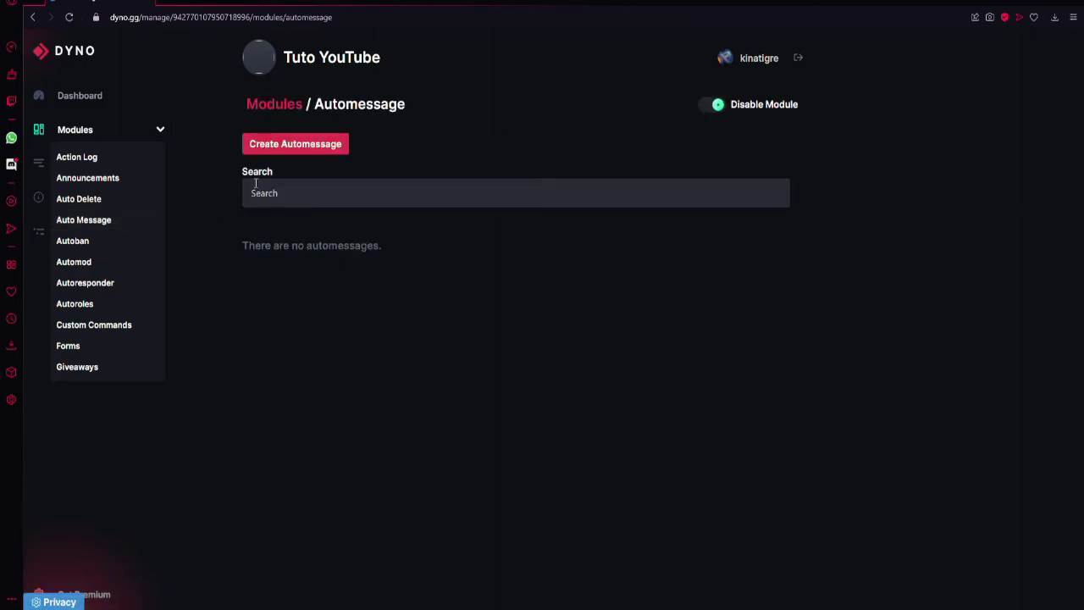
pyautogui.click(266, 147)
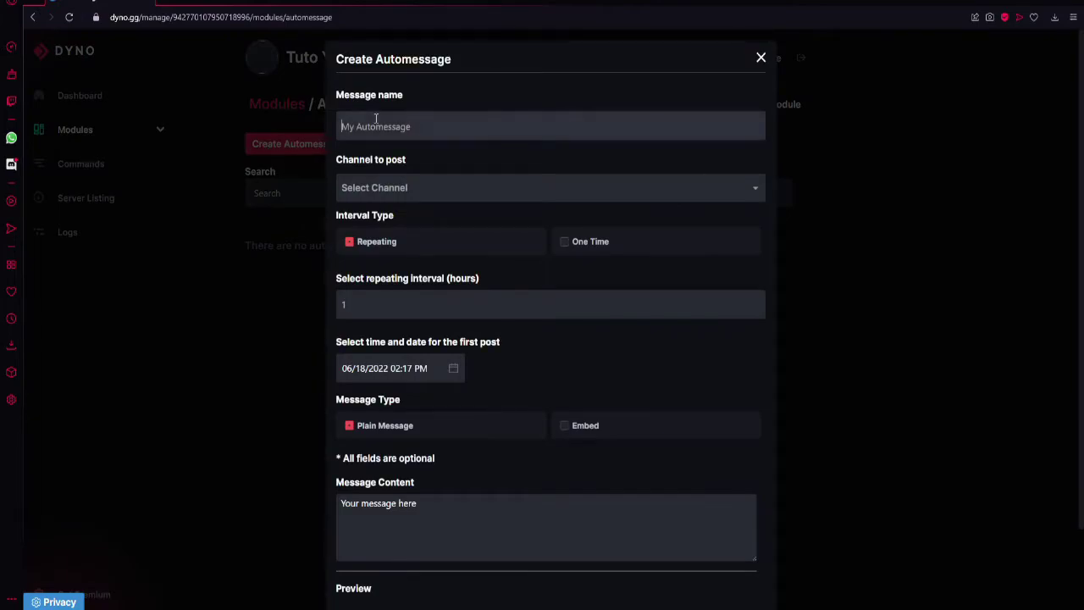
pyautogui.click(370, 191)
pyautogui.click(412, 218)
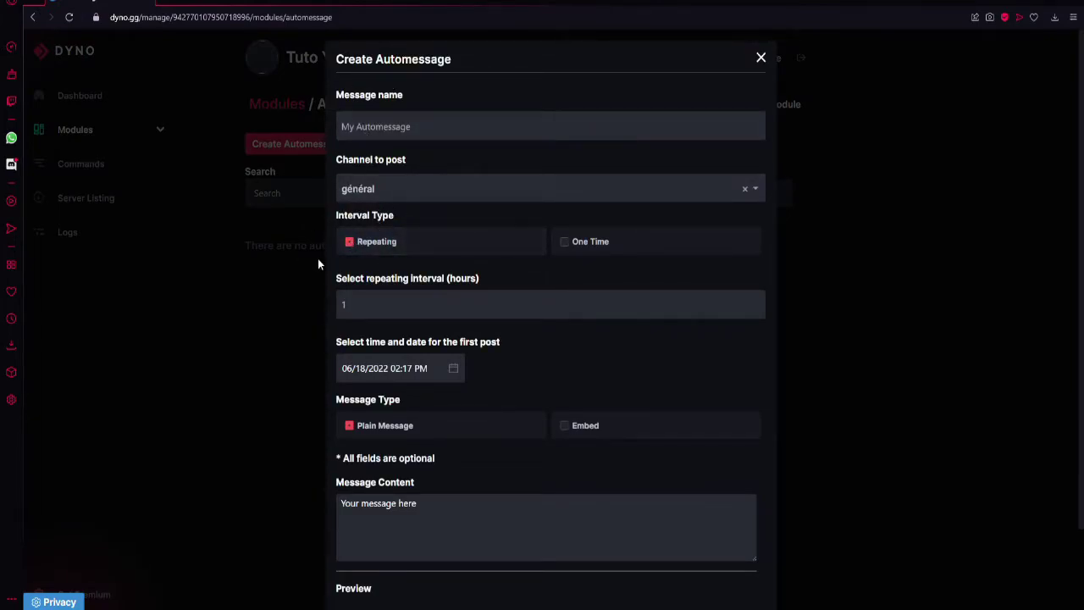
# Switch the automessage's interval type to One Time and back to Repeating, viewing the post date calendar for each
pyautogui.click(362, 304)
pyautogui.click(566, 244)
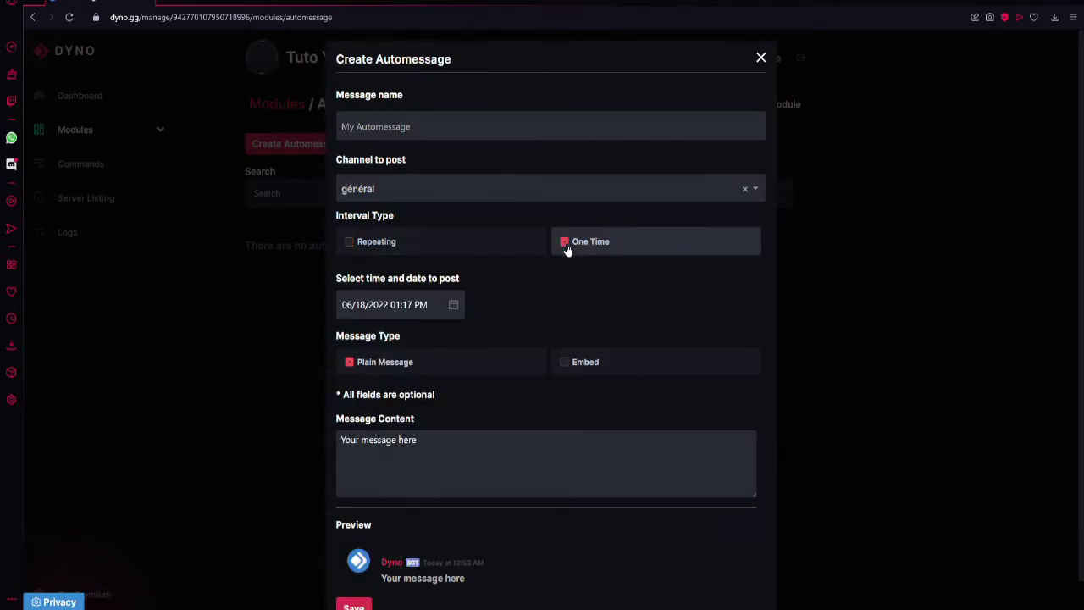
pyautogui.click(453, 308)
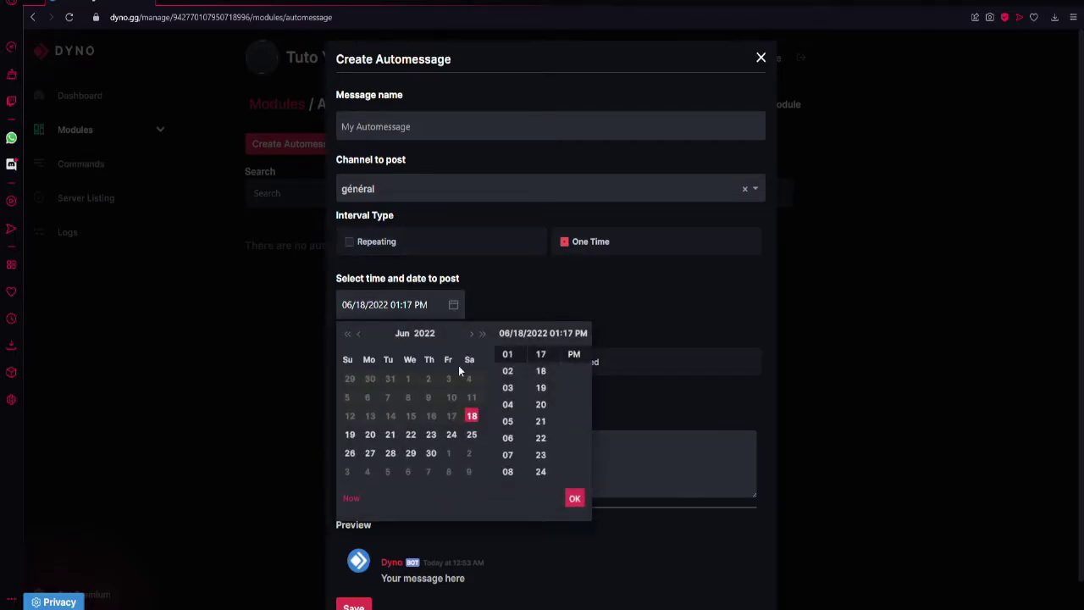
pyautogui.click(495, 288)
pyautogui.click(347, 242)
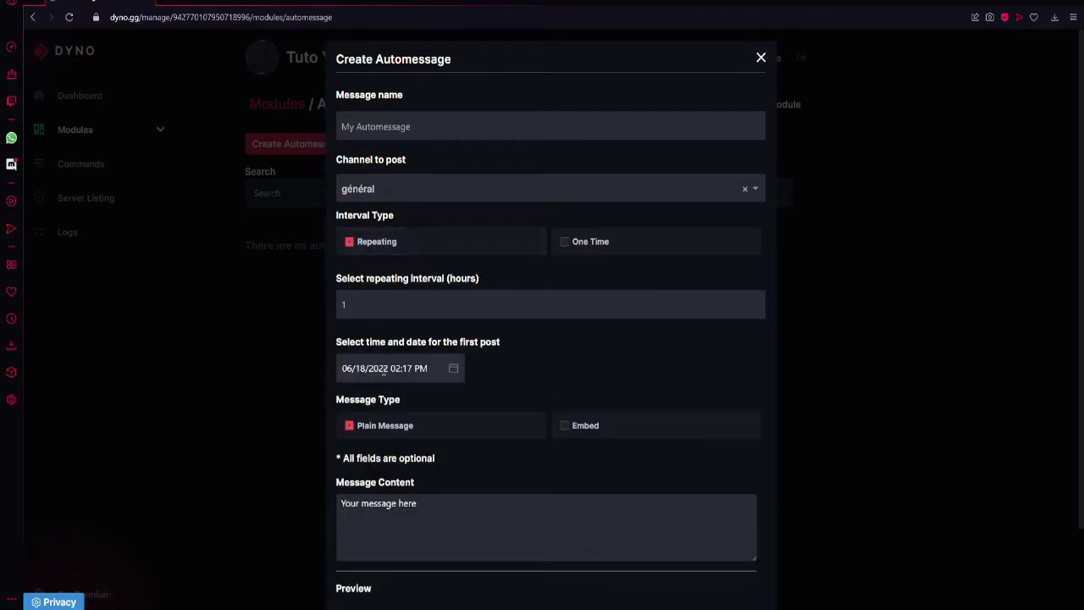
pyautogui.click(453, 370)
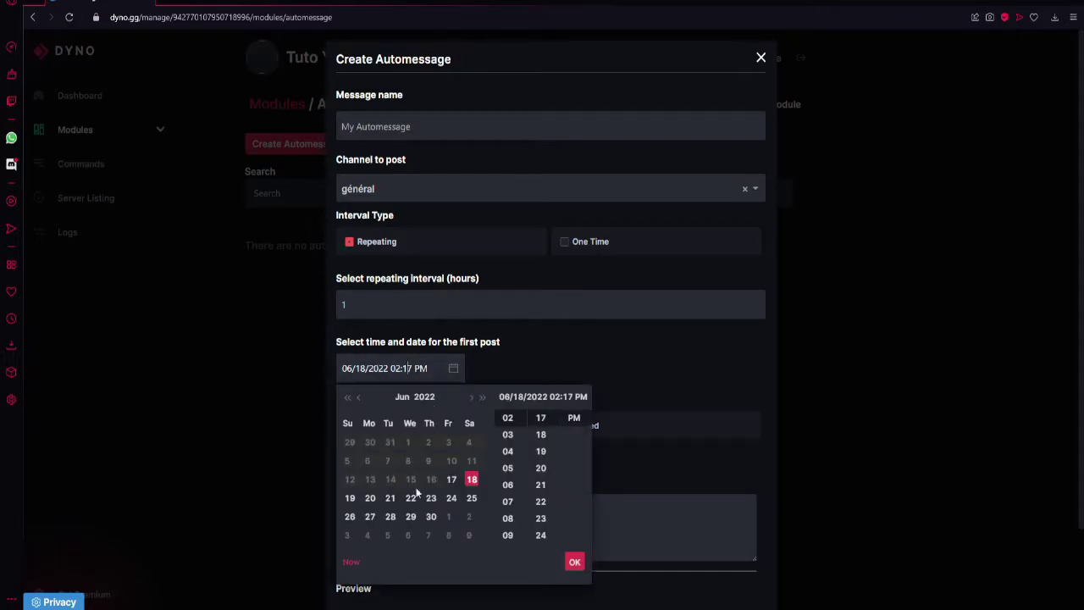
pyautogui.click(493, 362)
pyautogui.scroll(-1, 390, 423)
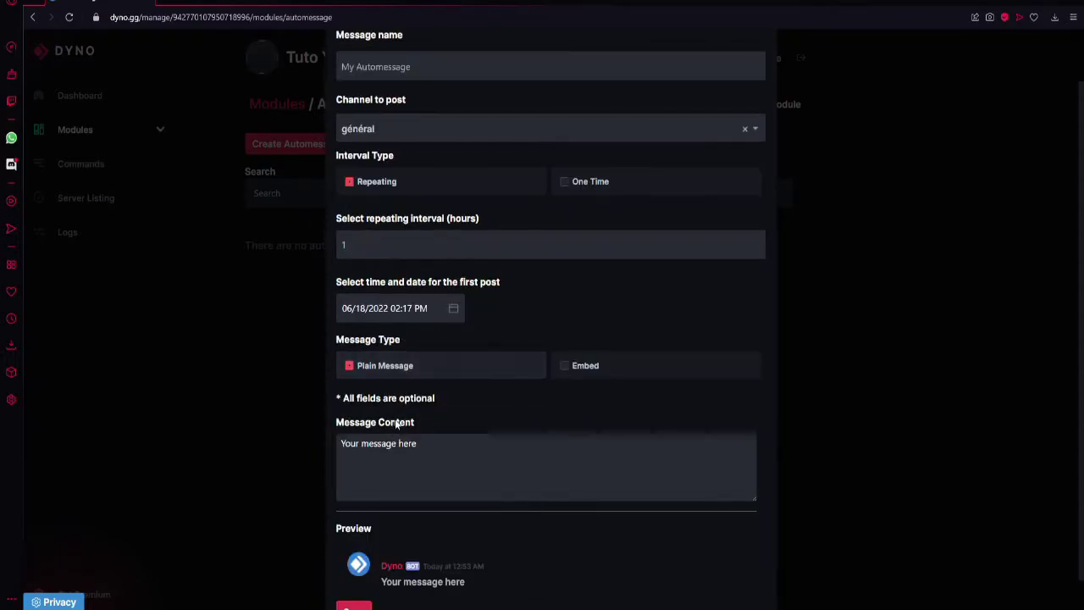
# Switch the automessage's type between Embed and Plain Message to compare their fields, ending on Plain Message
pyautogui.moveTo(364, 341); pyautogui.dragTo(362, 365)
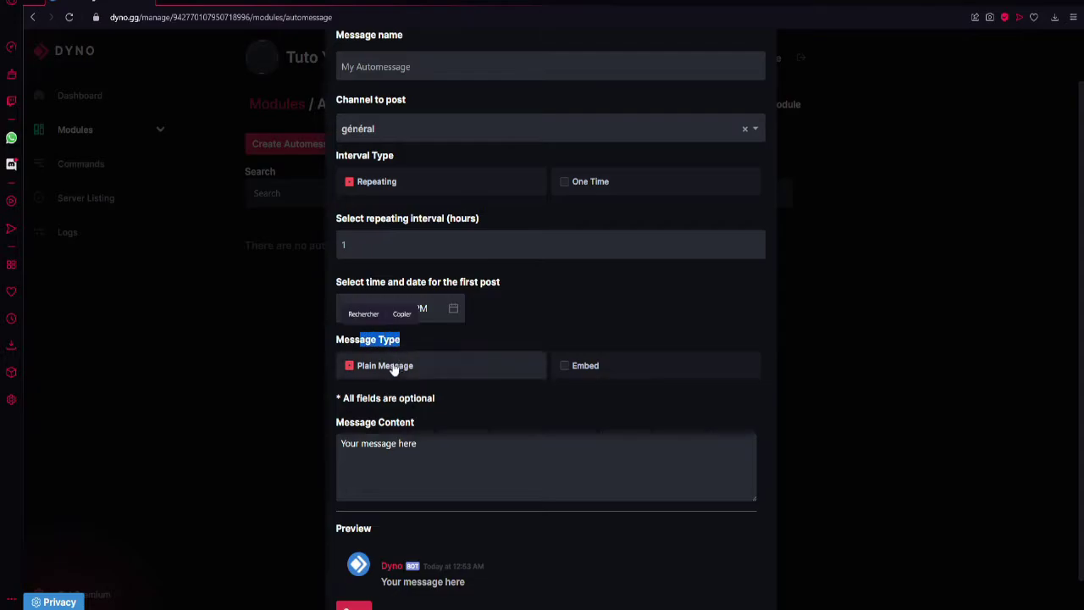
pyautogui.click(368, 449)
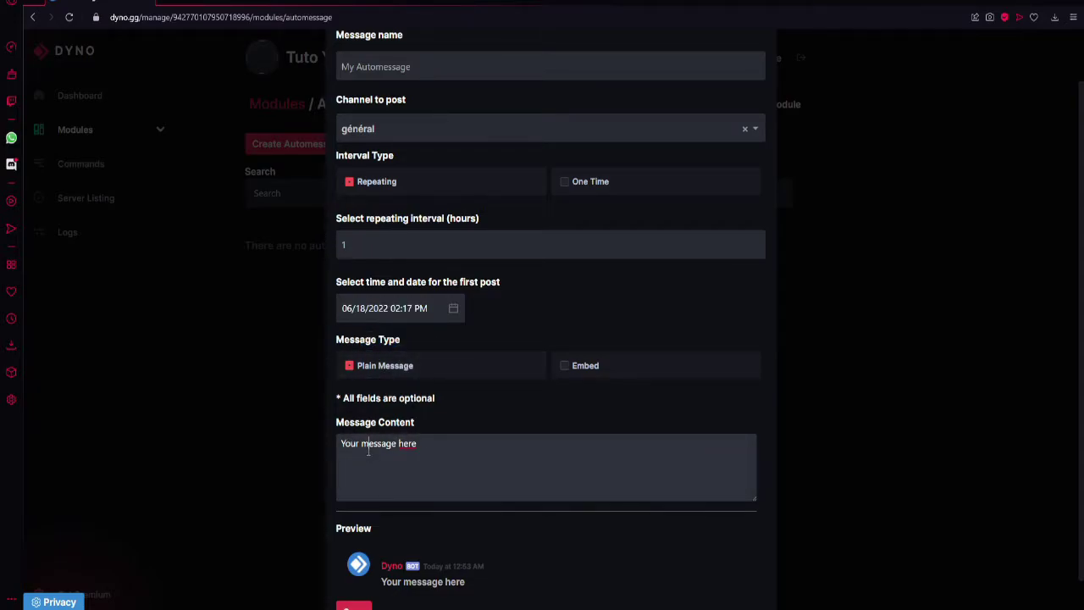
pyautogui.tripleClick(453, 449)
pyautogui.click(562, 366)
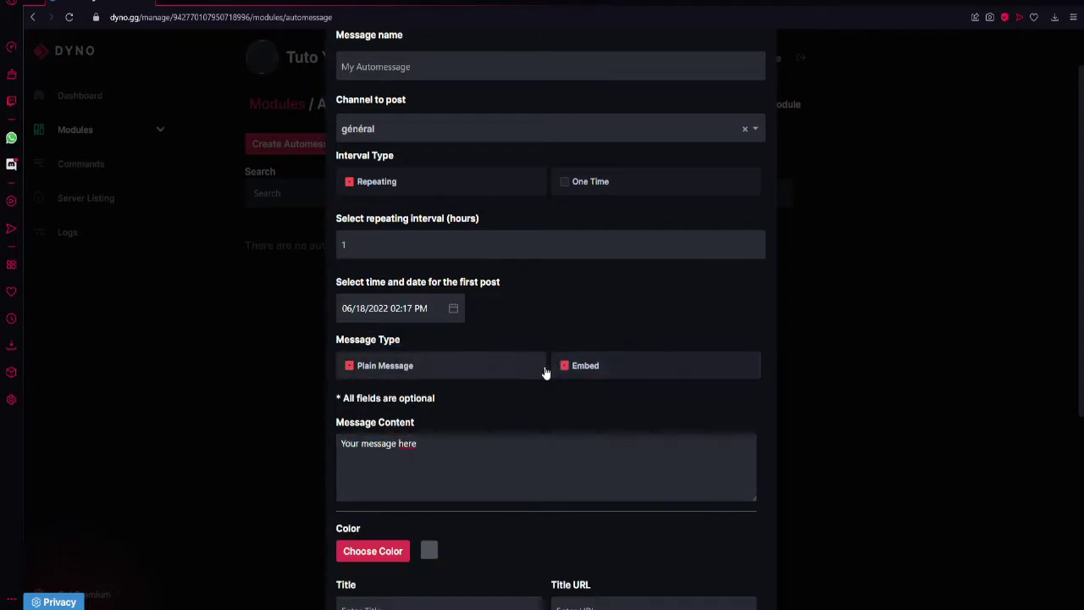
pyautogui.click(564, 368)
pyautogui.scroll(-1, 453, 379)
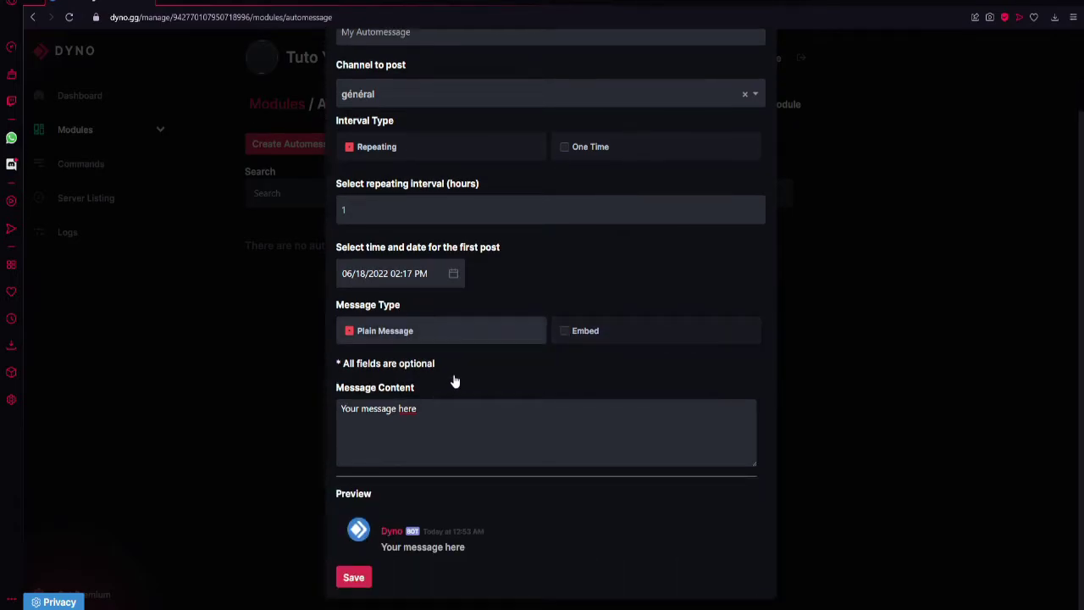
pyautogui.click(565, 331)
pyautogui.click(499, 339)
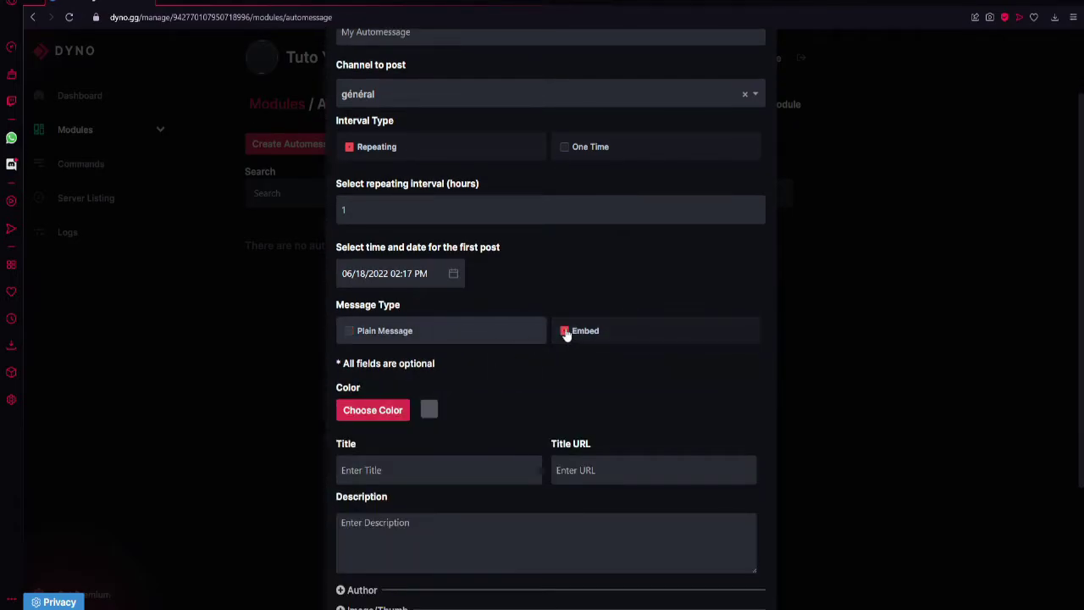
pyautogui.click(513, 336)
pyautogui.click(555, 325)
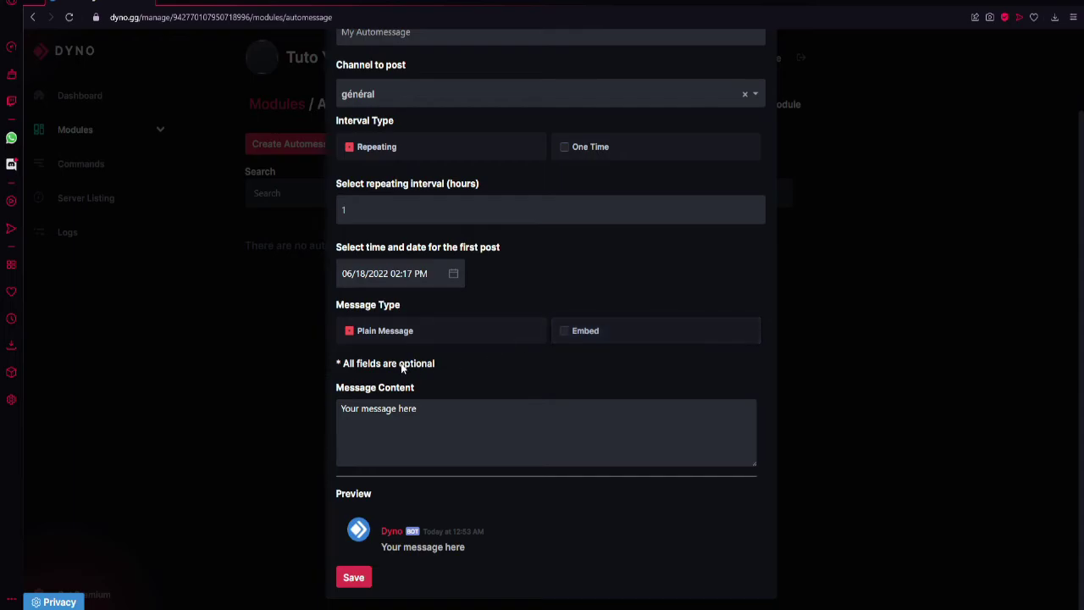
# Review the plain message preview and close the automessage form without saving
pyautogui.moveTo(378, 530); pyautogui.dragTo(466, 551)
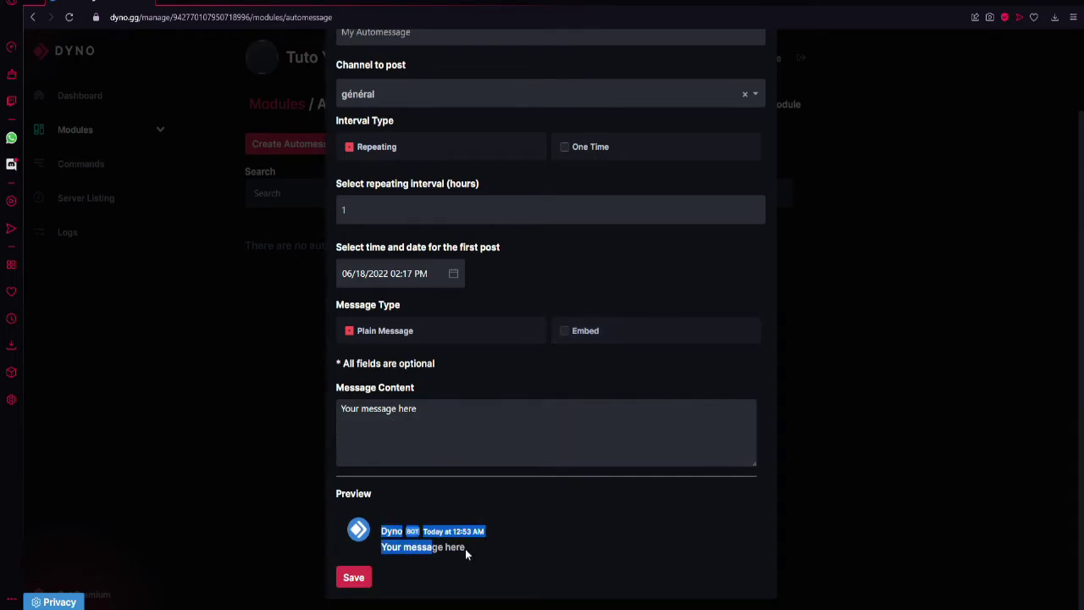
pyautogui.click(457, 499)
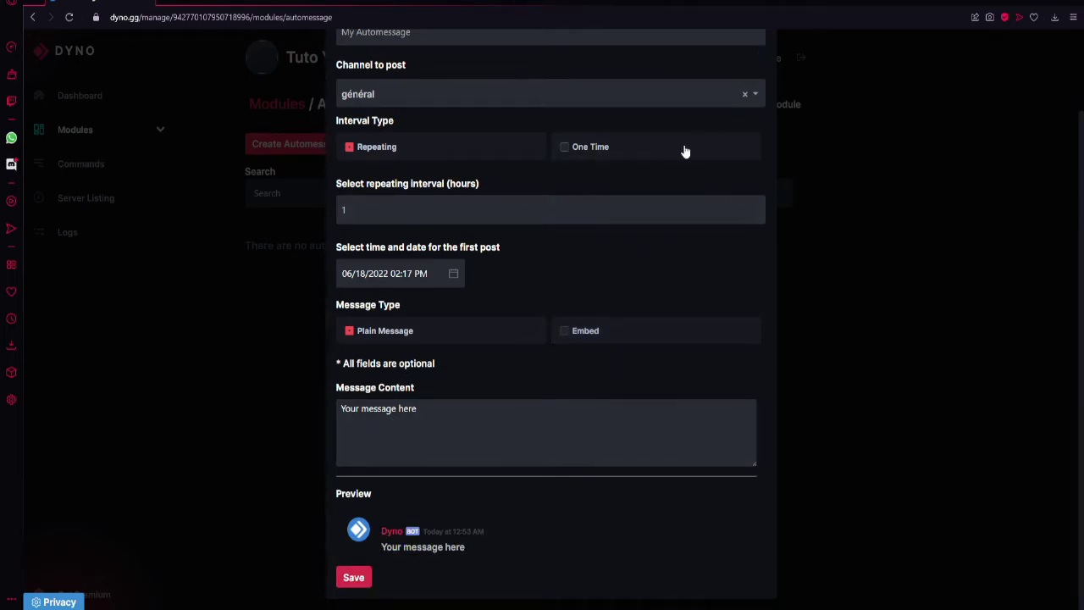
pyautogui.scroll(2, 689, 152)
pyautogui.click(761, 59)
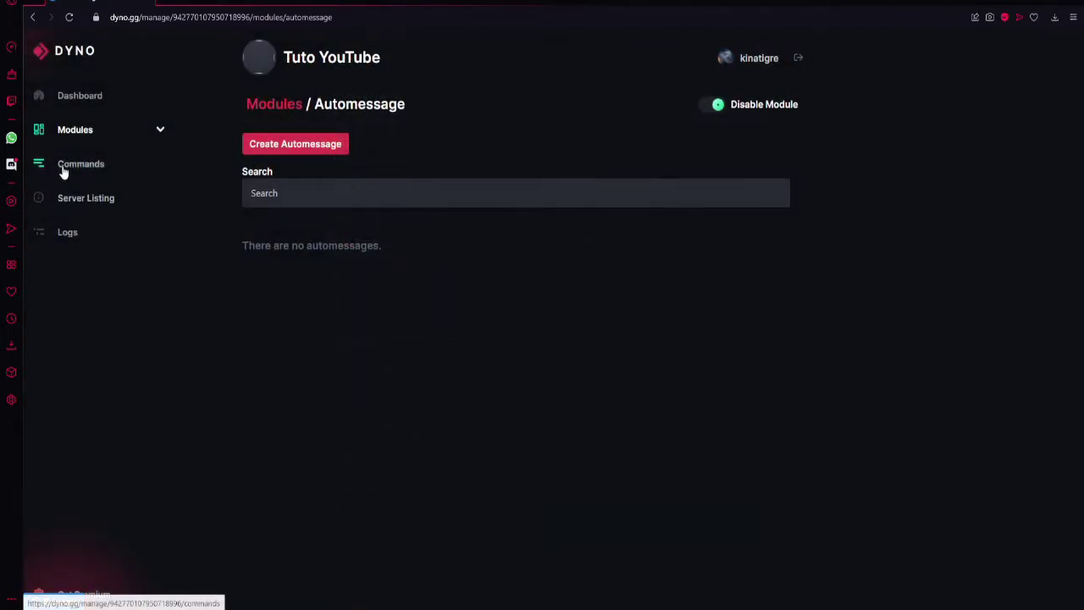
# Open the Autoban module and view the Match Username settings in a new rule, closing it without creating the rule
pyautogui.click(161, 130)
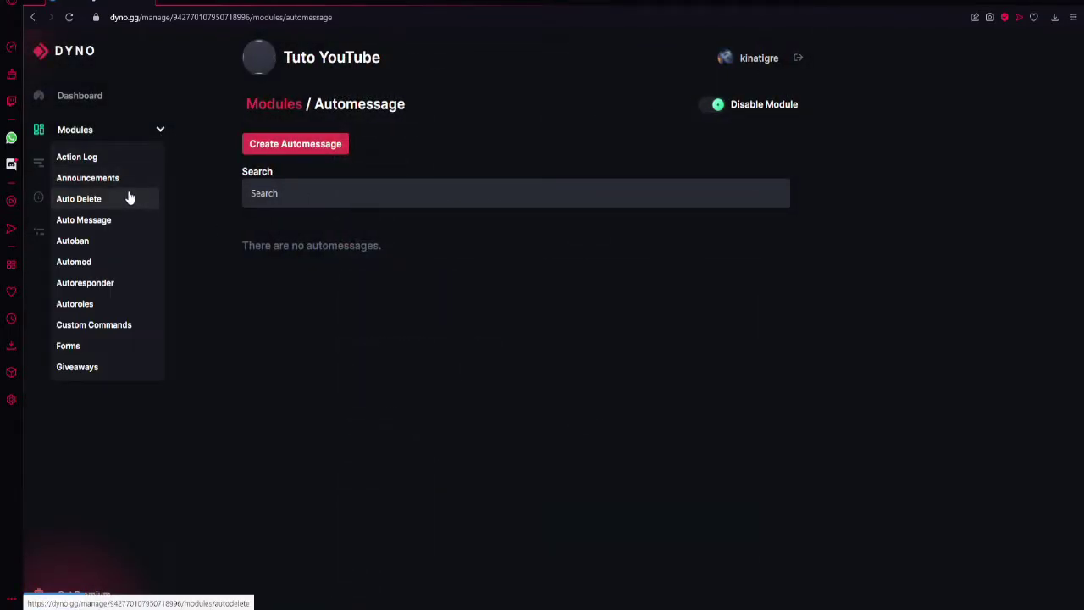
pyautogui.click(107, 241)
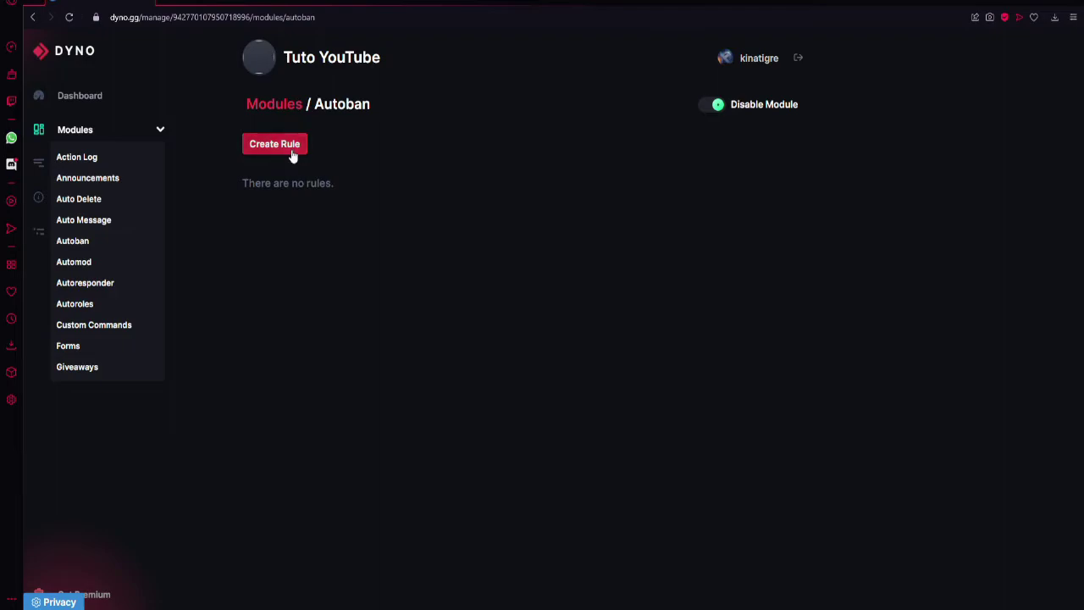
pyautogui.click(289, 146)
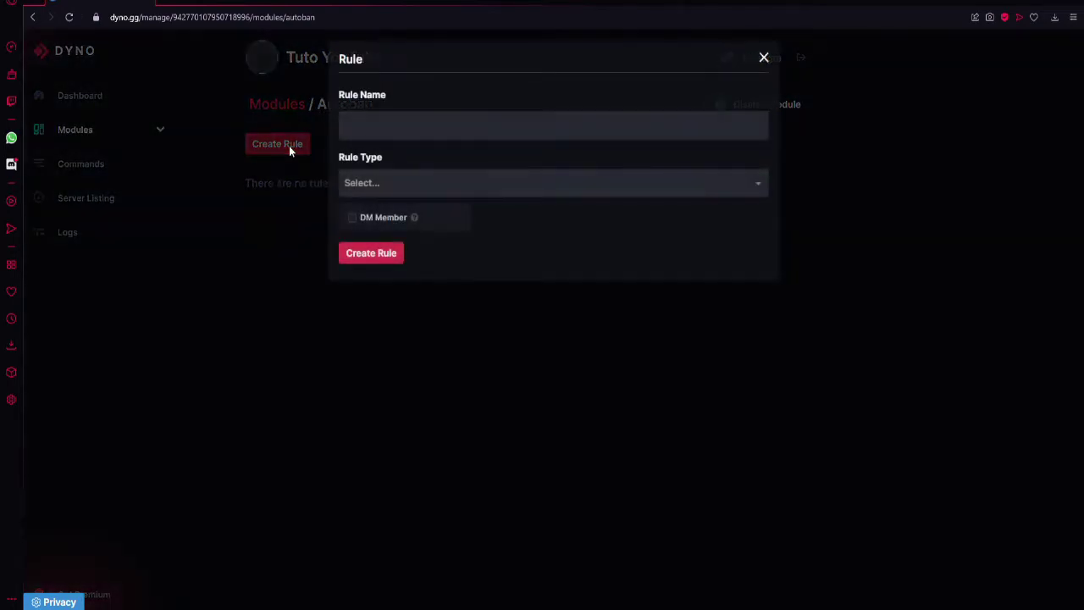
pyautogui.click(356, 181)
pyautogui.click(378, 210)
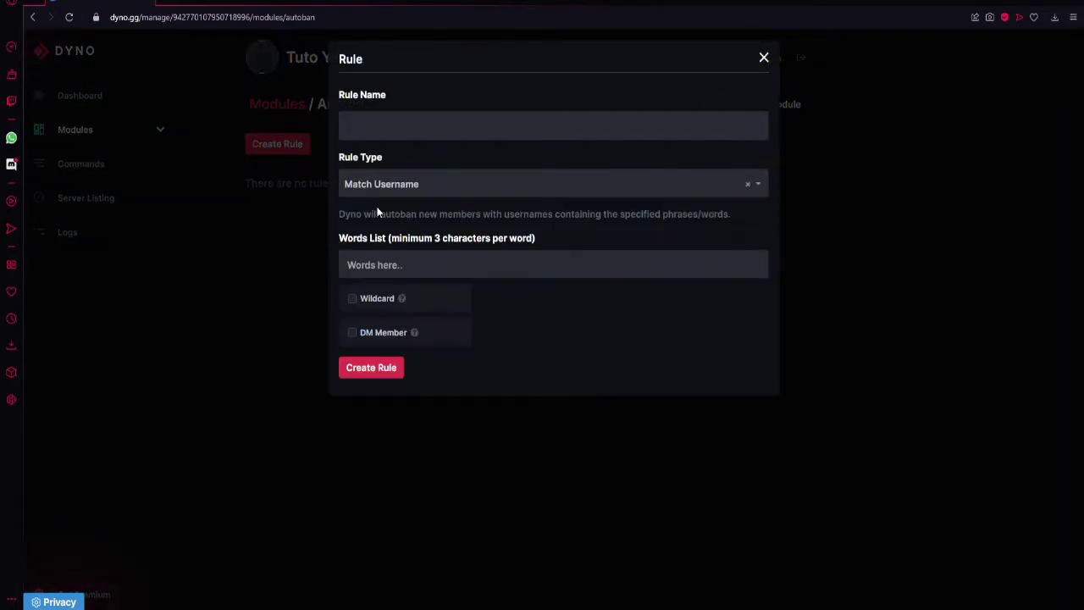
pyautogui.click(392, 258)
pyautogui.click(762, 58)
# View the Username Invites and Account Age rule types in another new Autoban rule, closing it without creating the rule
pyautogui.click(275, 143)
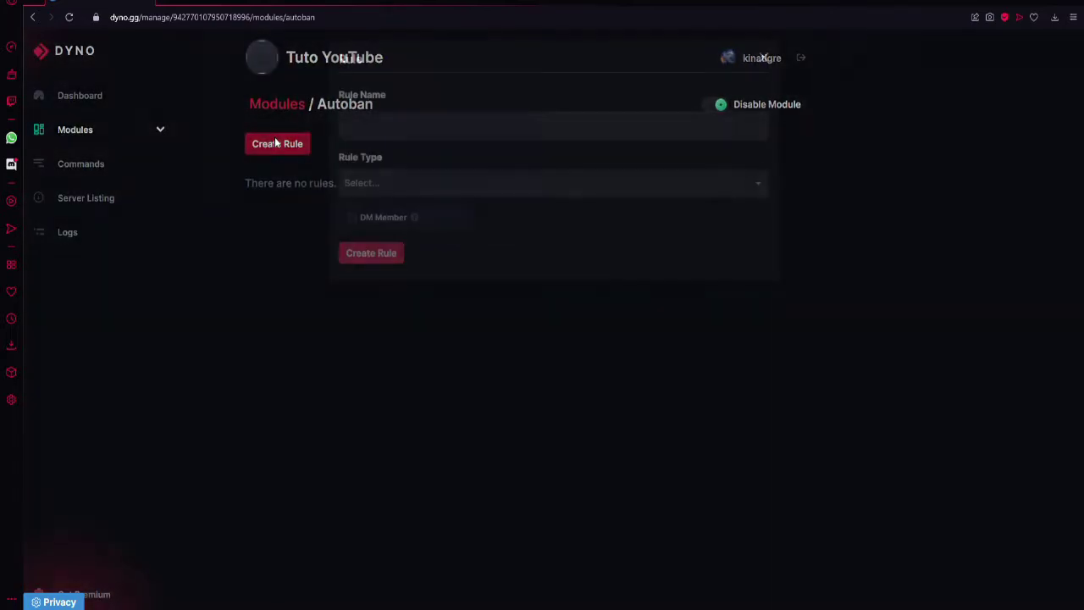
pyautogui.click(388, 187)
pyautogui.click(394, 236)
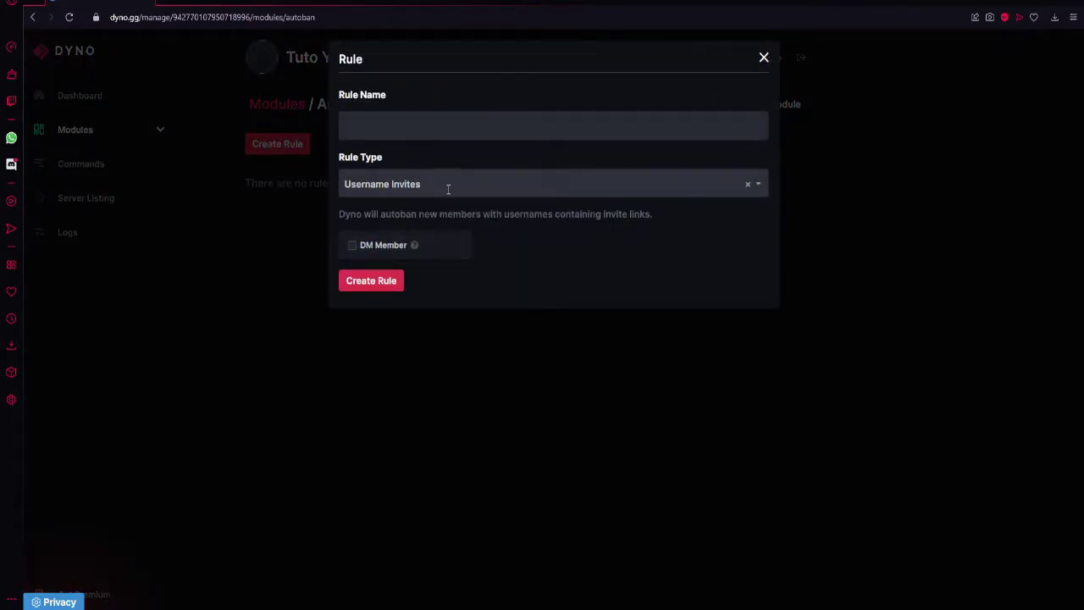
pyautogui.moveTo(434, 203); pyautogui.dragTo(412, 197)
pyautogui.click(412, 193)
pyautogui.click(400, 261)
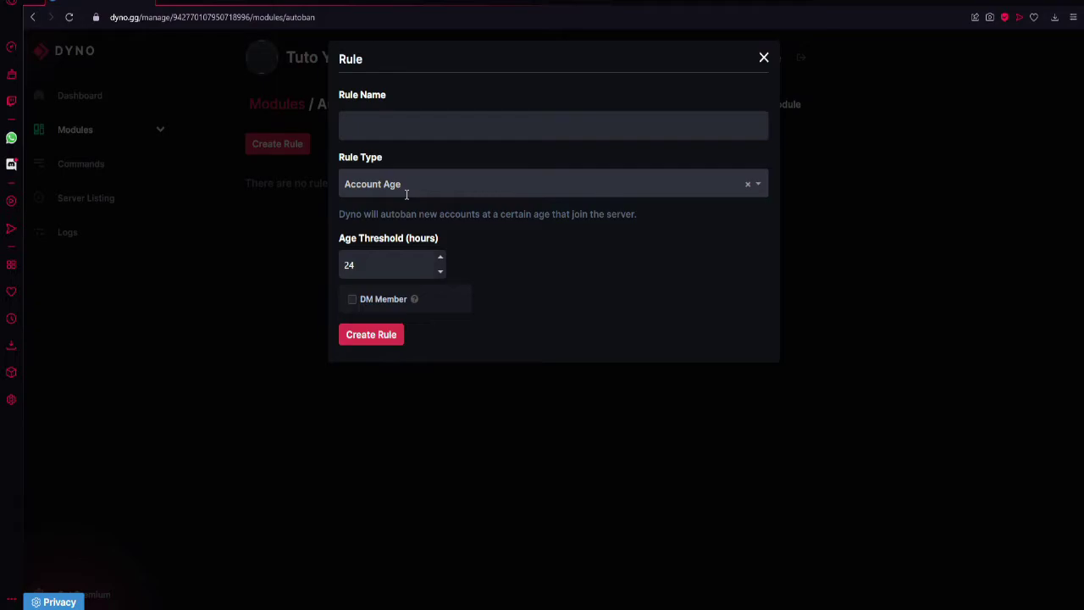
pyautogui.click(762, 57)
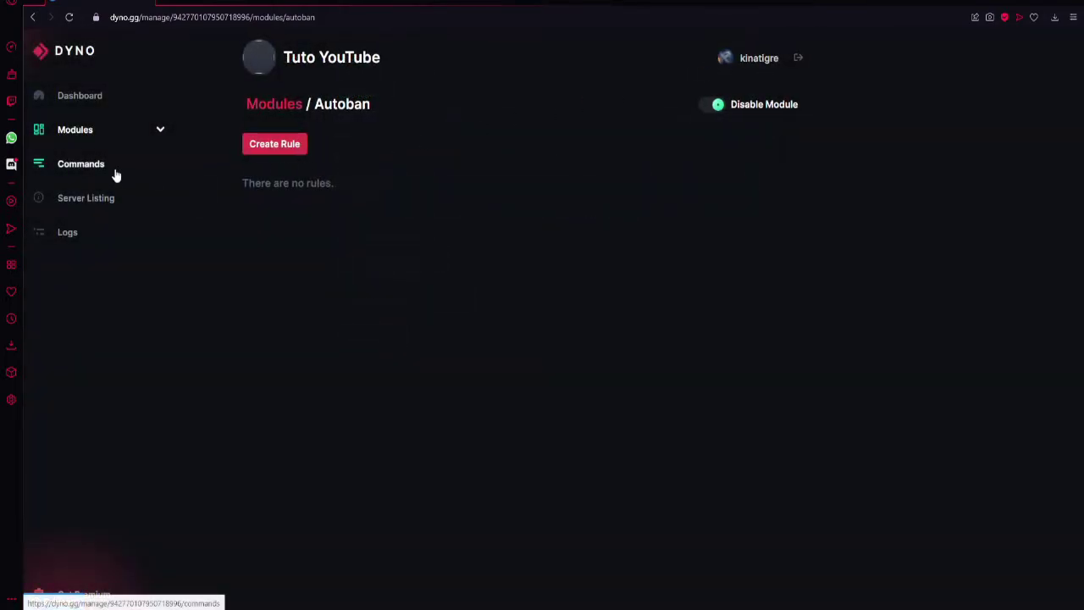
# Reopen a new Autoban rule to check the rule type list and the Account Age type, and close it unsaved
pyautogui.click(263, 143)
pyautogui.click(405, 183)
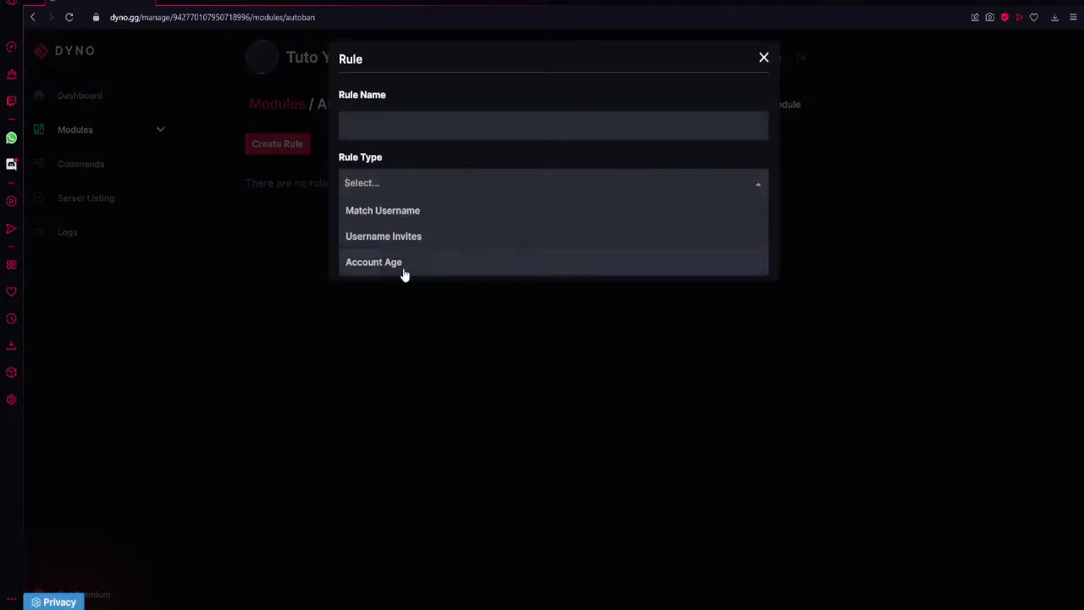
pyautogui.click(398, 262)
pyautogui.click(761, 60)
# Open the Automod module, start a new rule, and browse the available rule types and the rule's sections
pyautogui.click(159, 130)
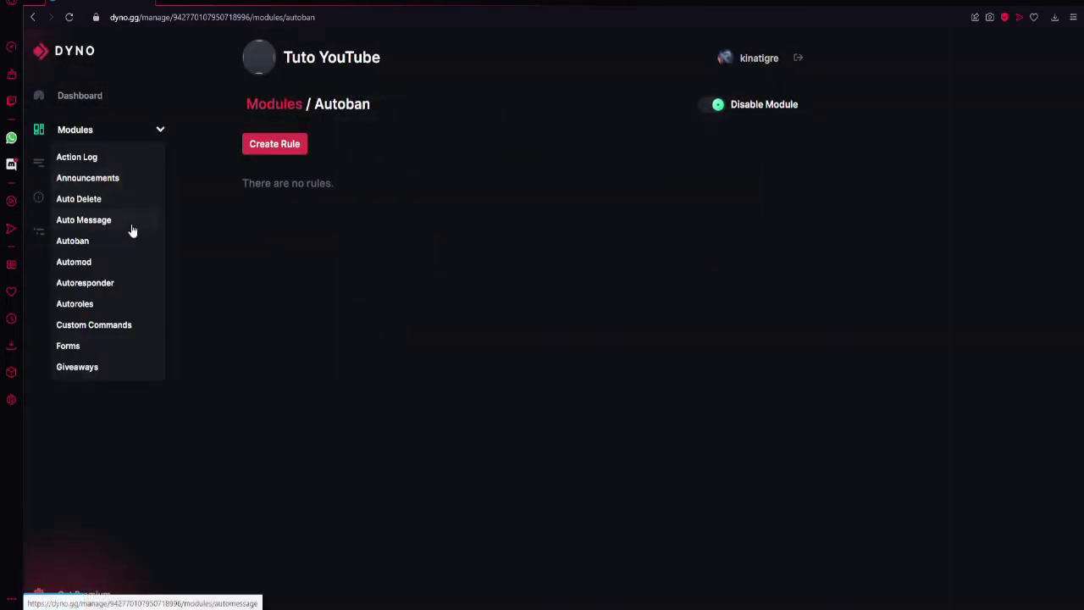
pyautogui.click(106, 265)
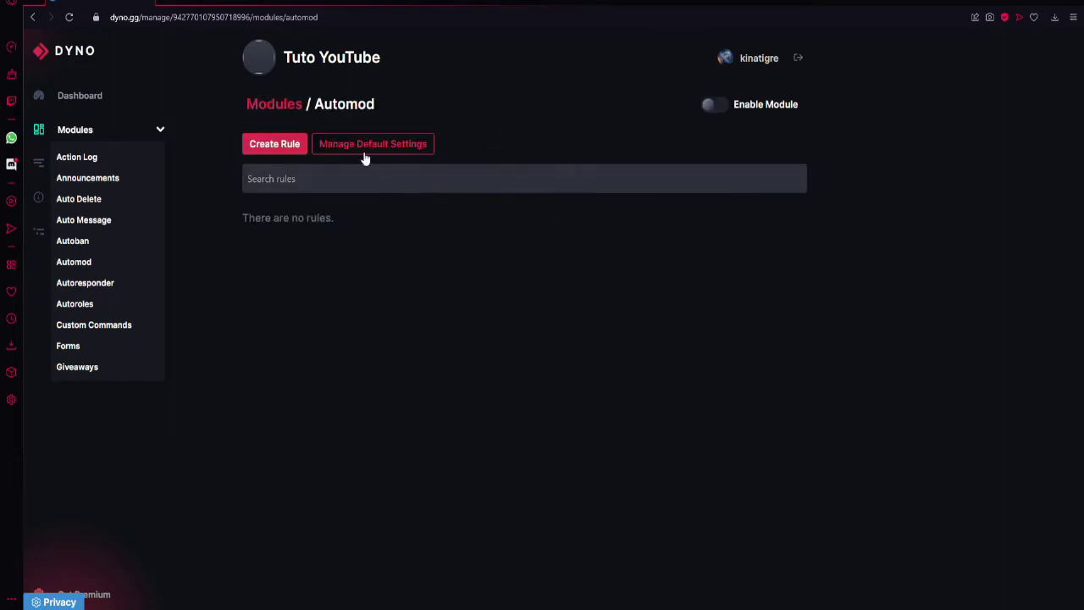
pyautogui.click(285, 146)
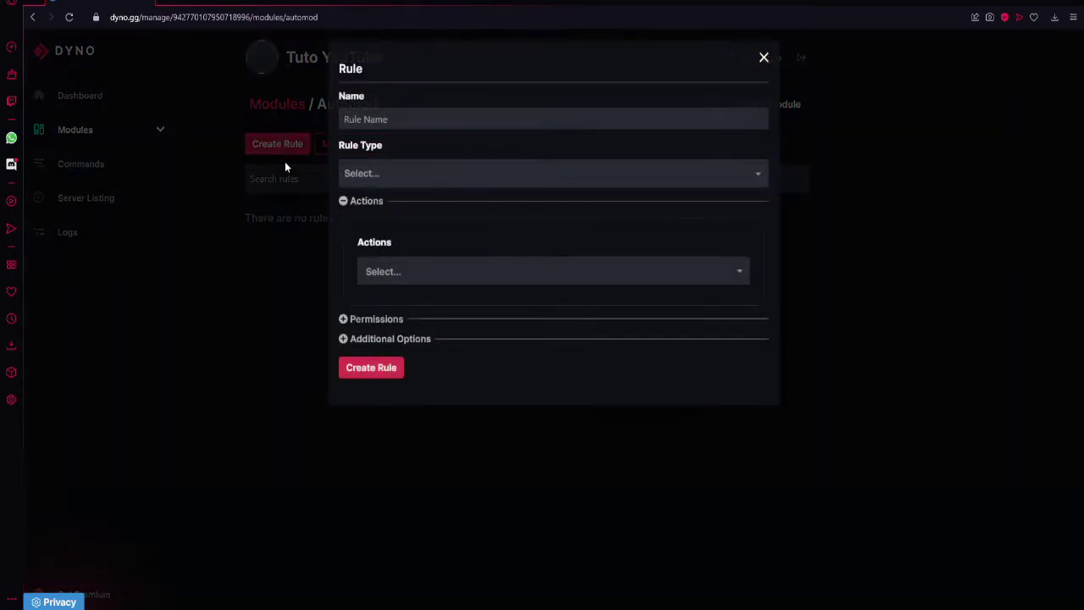
pyautogui.click(369, 175)
pyautogui.scroll(-3, 391, 229)
pyautogui.scroll(-5, 403, 269)
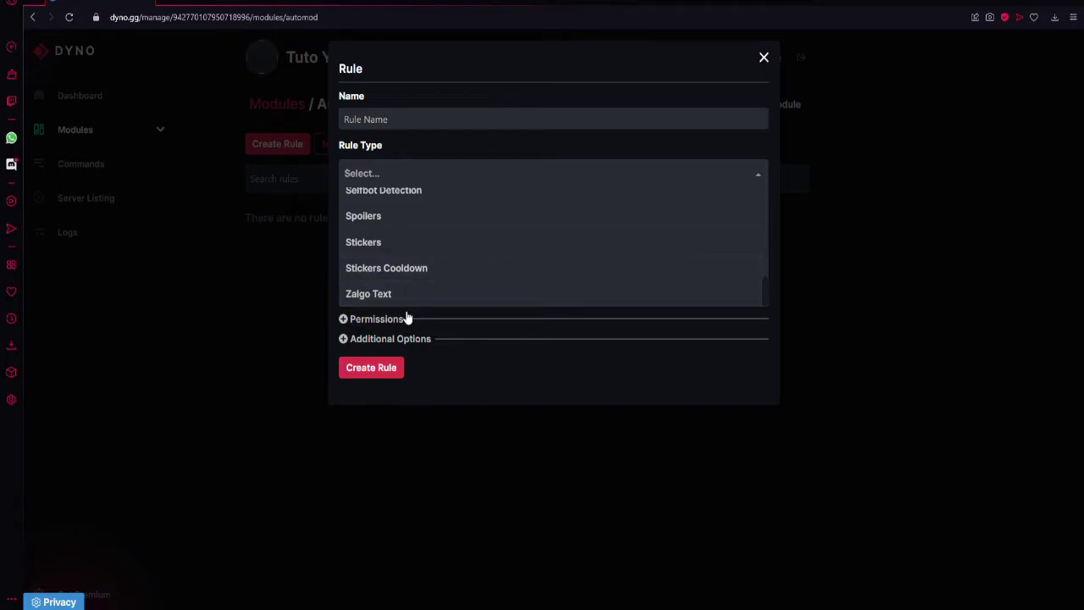
pyautogui.click(407, 319)
pyautogui.click(343, 320)
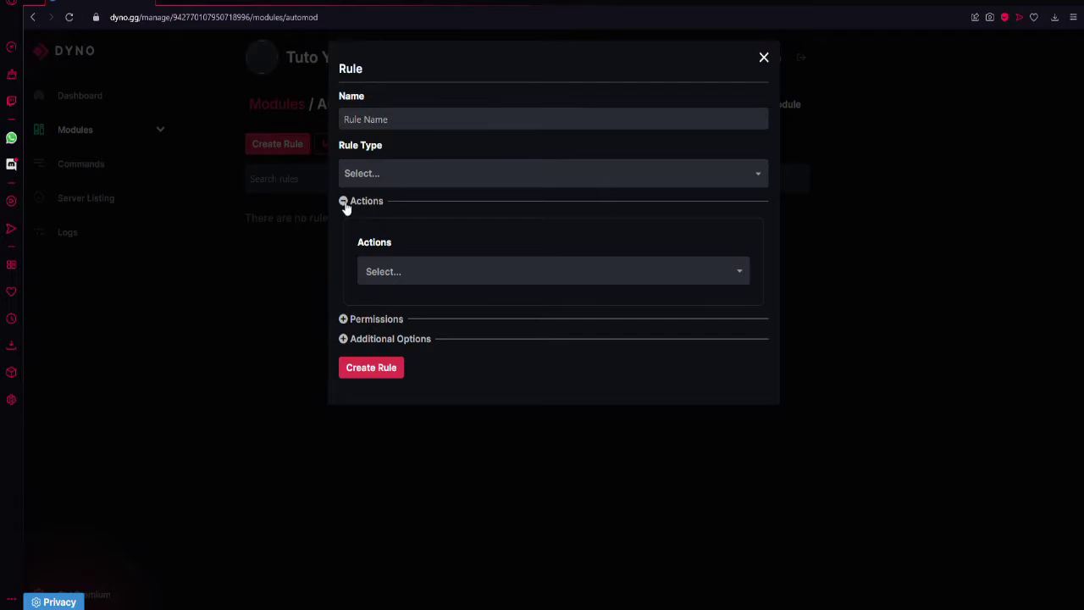
pyautogui.click(344, 203)
# Choose the Zalgo Text rule type for the Automod rule and read its description
pyautogui.click(360, 173)
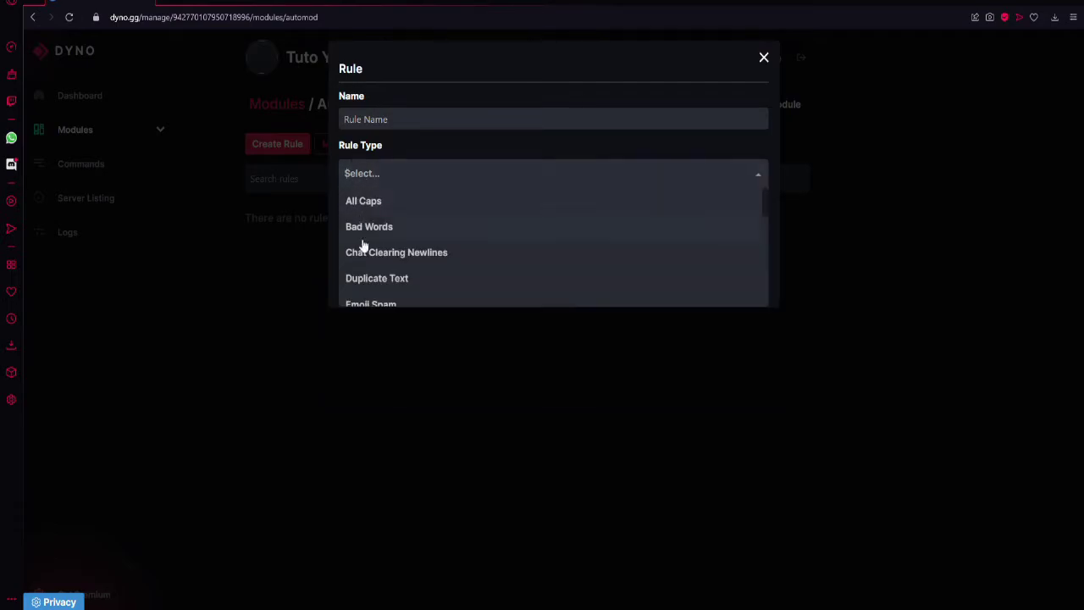
pyautogui.scroll(-3, 373, 298)
pyautogui.click(369, 298)
pyautogui.click(368, 177)
pyautogui.scroll(-1, 370, 288)
pyautogui.click(370, 297)
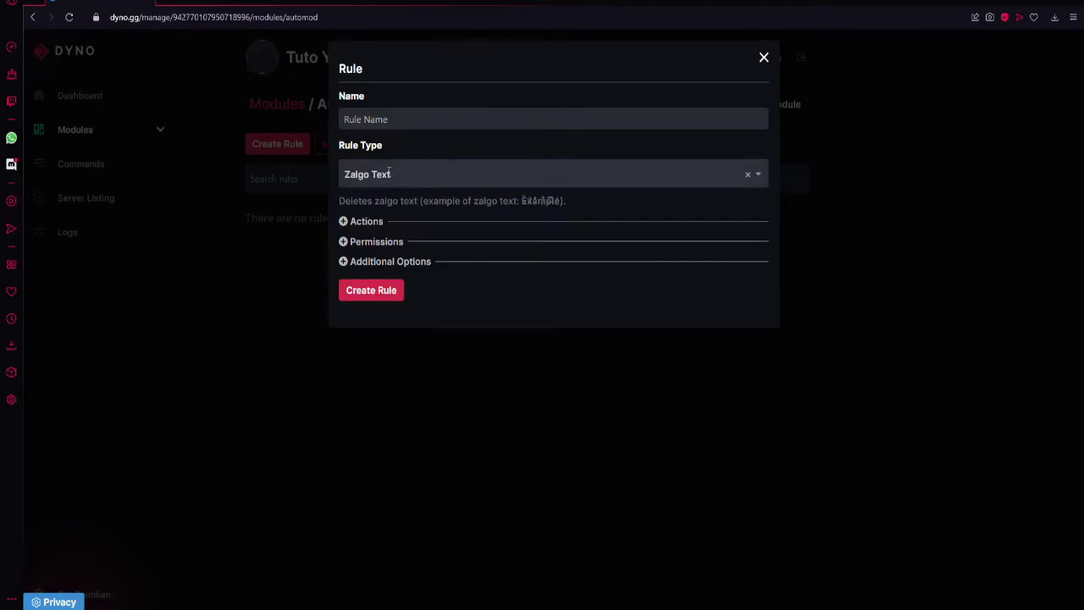
pyautogui.moveTo(340, 200); pyautogui.dragTo(389, 201)
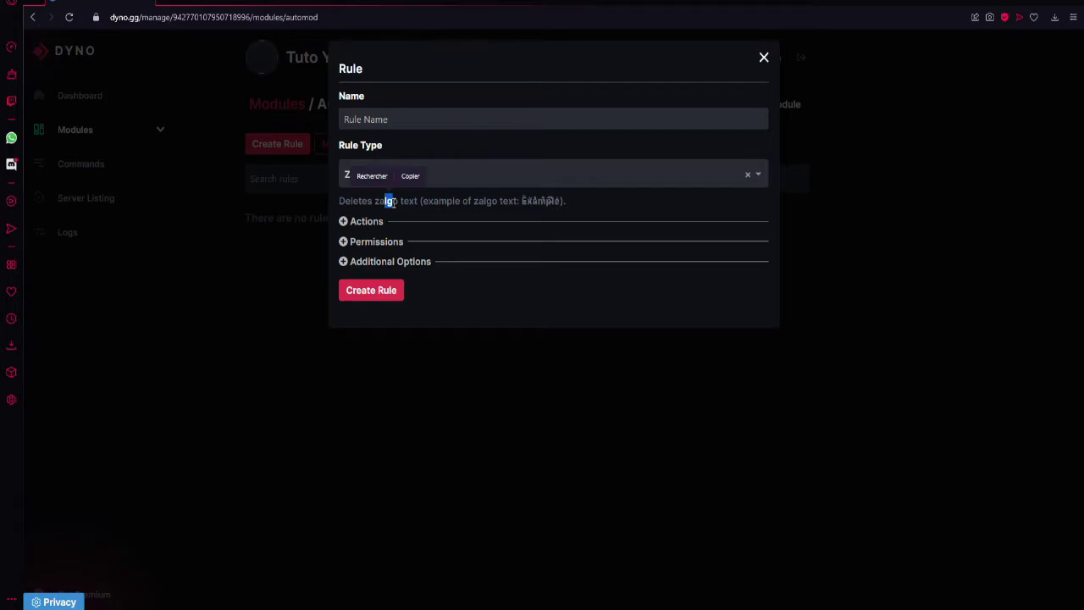
pyautogui.click(398, 200)
pyautogui.moveTo(406, 200); pyautogui.dragTo(414, 201)
pyautogui.moveTo(532, 200); pyautogui.dragTo(546, 201)
pyautogui.click(571, 201)
# Switch the Automod rule's type to Stickers, read its description, and clear the selection
pyautogui.click(389, 173)
pyautogui.click(375, 241)
pyautogui.moveTo(368, 200); pyautogui.dragTo(422, 203)
pyautogui.click(491, 204)
pyautogui.moveTo(497, 201); pyautogui.dragTo(430, 201)
pyautogui.click(392, 201)
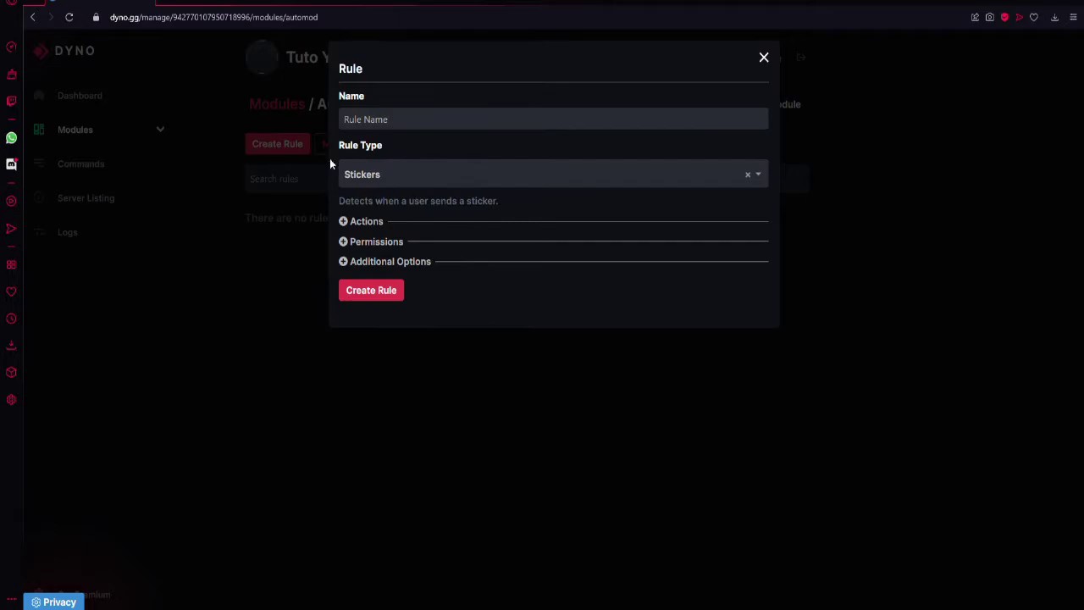
pyautogui.click(747, 174)
# Set the Automod rule's type to Bad Words and open its wildcard banned words field
pyautogui.click(343, 222)
pyautogui.click(343, 222)
pyautogui.click(351, 174)
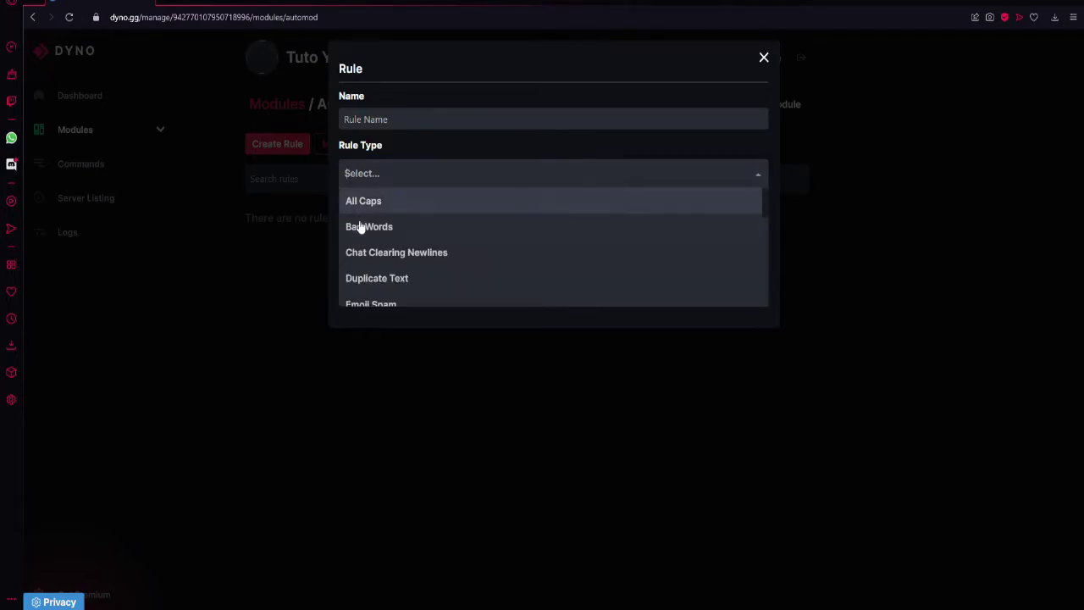
pyautogui.click(453, 225)
pyautogui.click(389, 288)
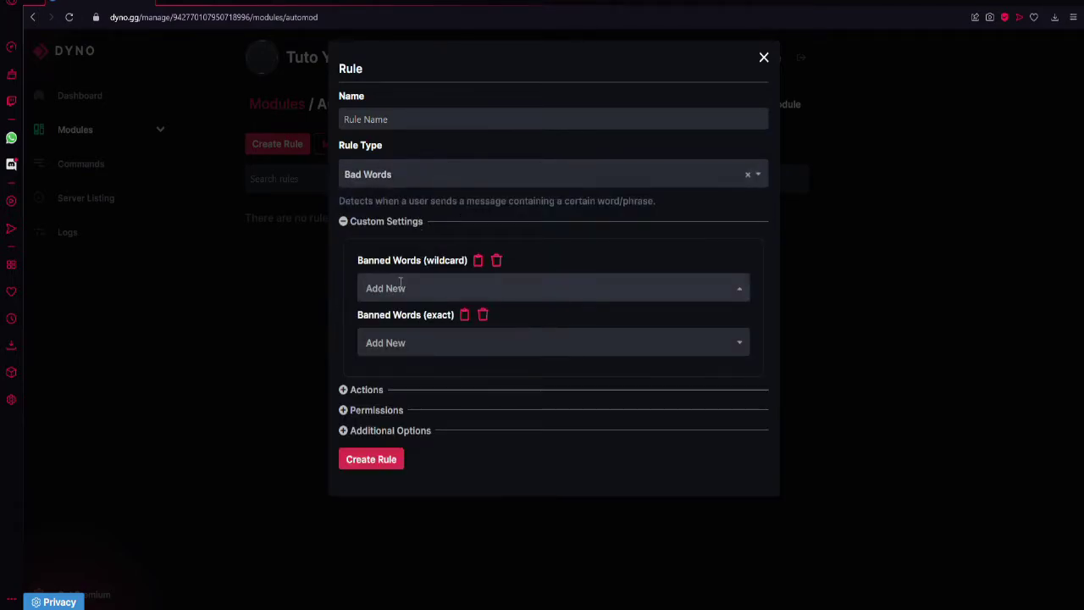
# Examine the actions available for the Bad Words rule, leaving them unset
pyautogui.click(344, 390)
pyautogui.click(365, 459)
pyautogui.scroll(-1, 398, 525)
pyautogui.click(340, 464)
pyautogui.click(343, 389)
# Examine the Bad Words rule's permissions, including the affected and ignored roles and the affected channels
pyautogui.click(350, 413)
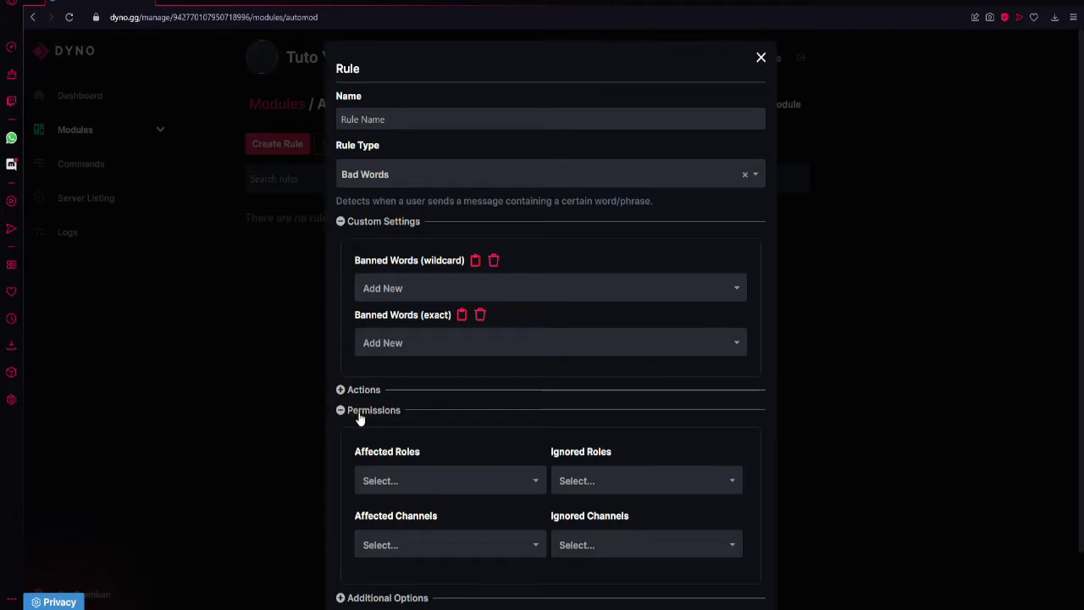
pyautogui.click(428, 473)
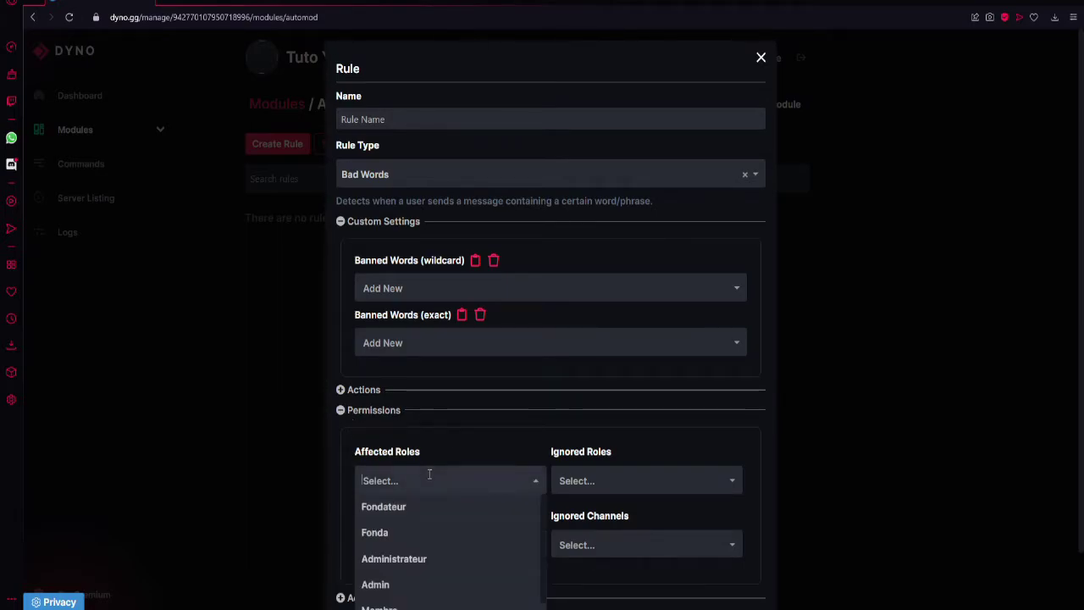
pyautogui.click(605, 480)
pyautogui.click(589, 454)
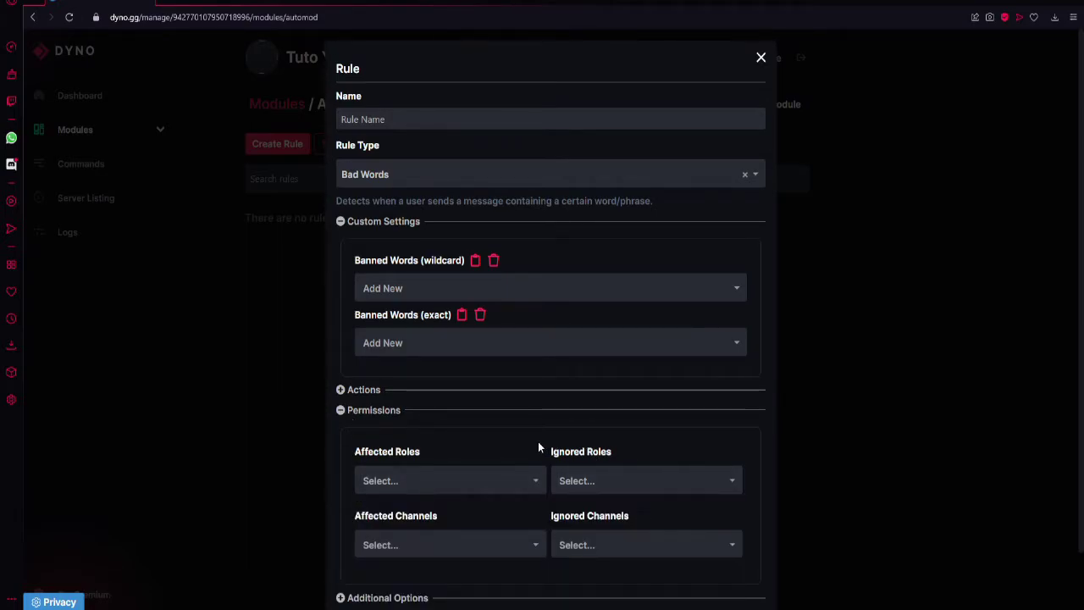
pyautogui.click(387, 546)
pyautogui.click(446, 516)
pyautogui.scroll(-2, 508, 474)
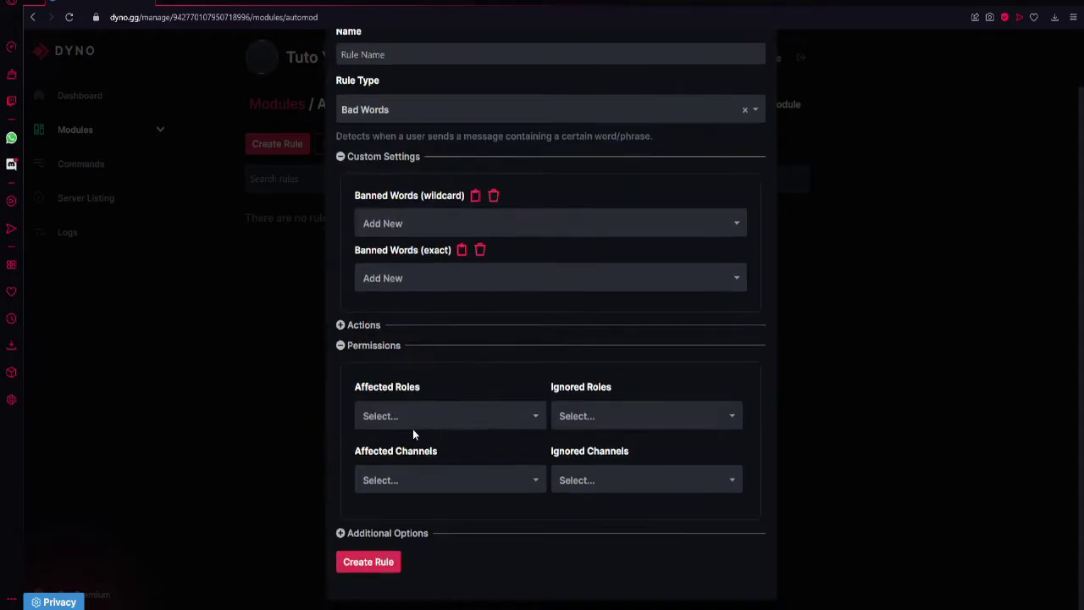
# Examine the Bad Words rule's additional options, including the log channel list and custom response, and close the rule without creating it
pyautogui.click(339, 347)
pyautogui.click(343, 430)
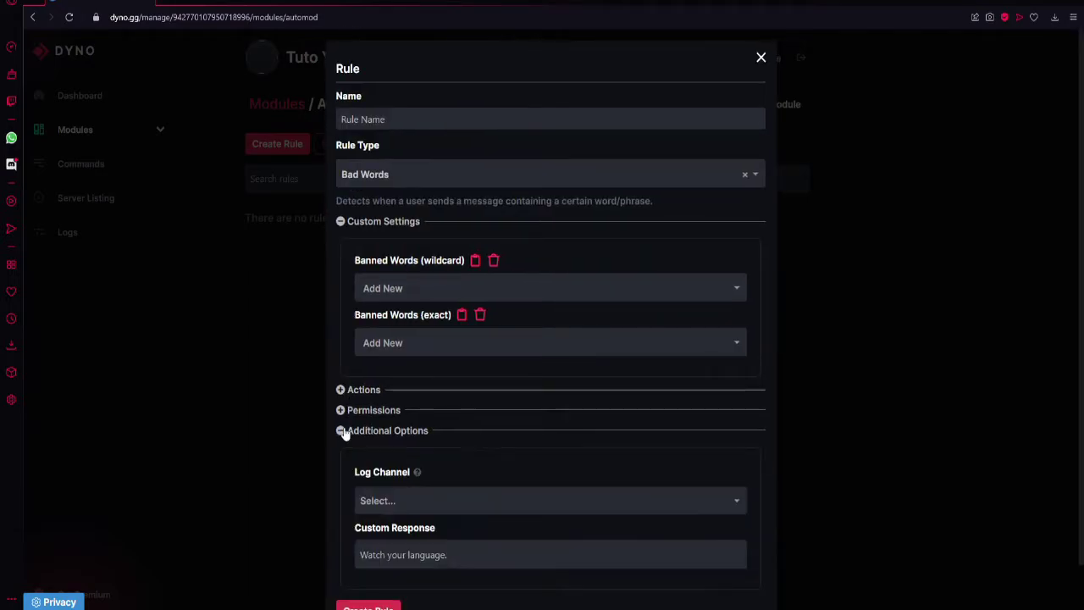
pyautogui.click(415, 506)
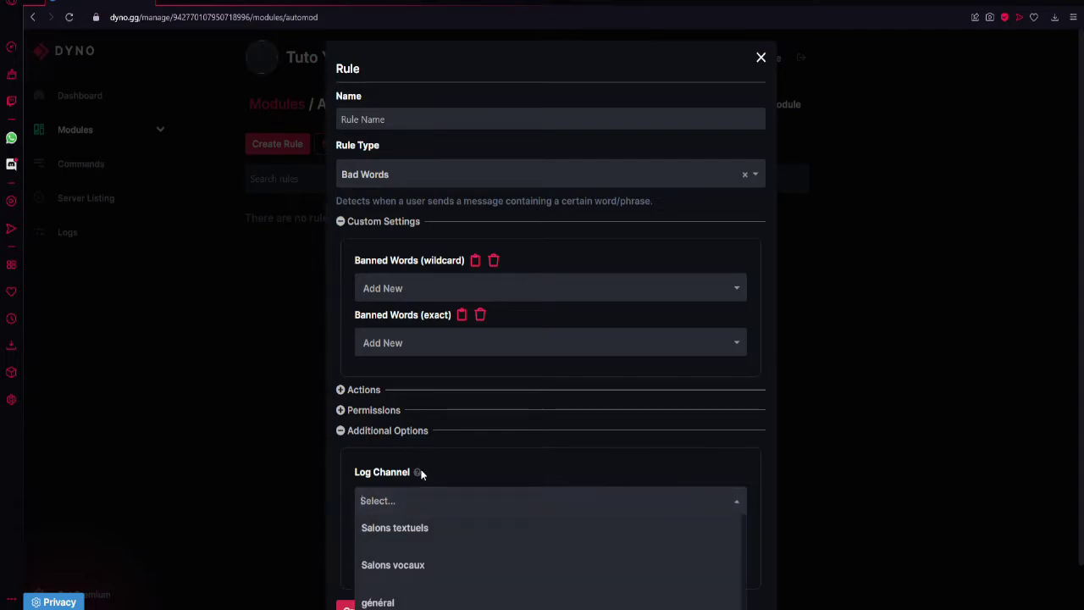
pyautogui.click(471, 475)
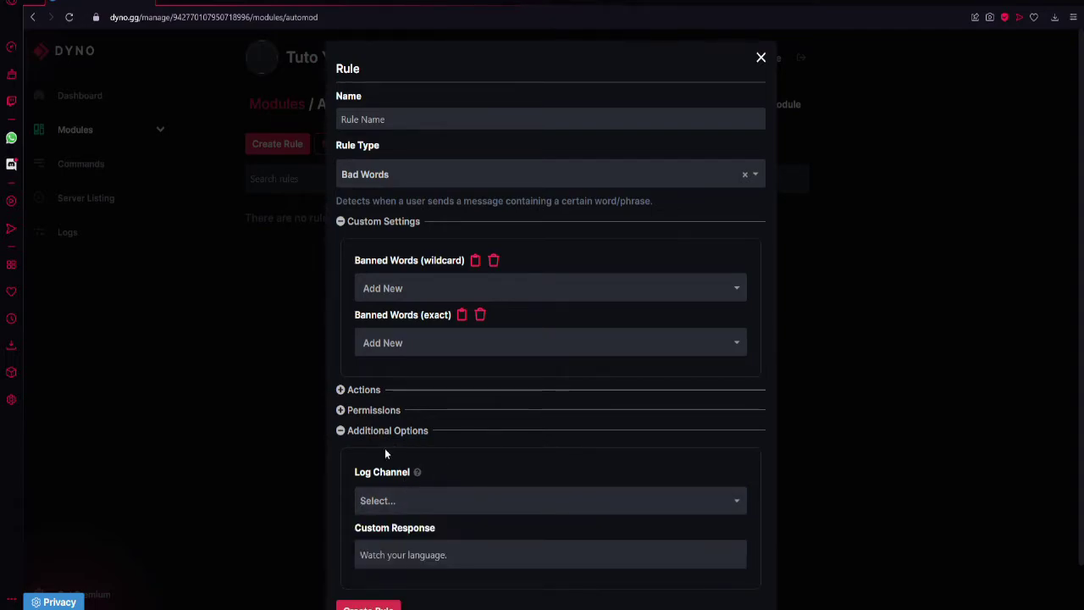
pyautogui.scroll(-1, 433, 457)
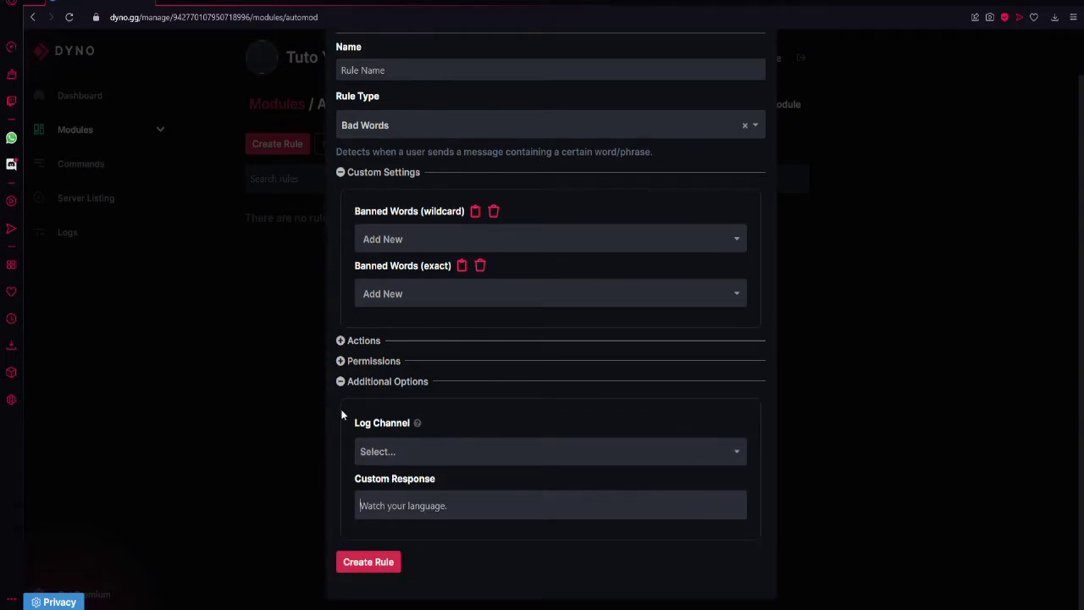
pyautogui.click(342, 383)
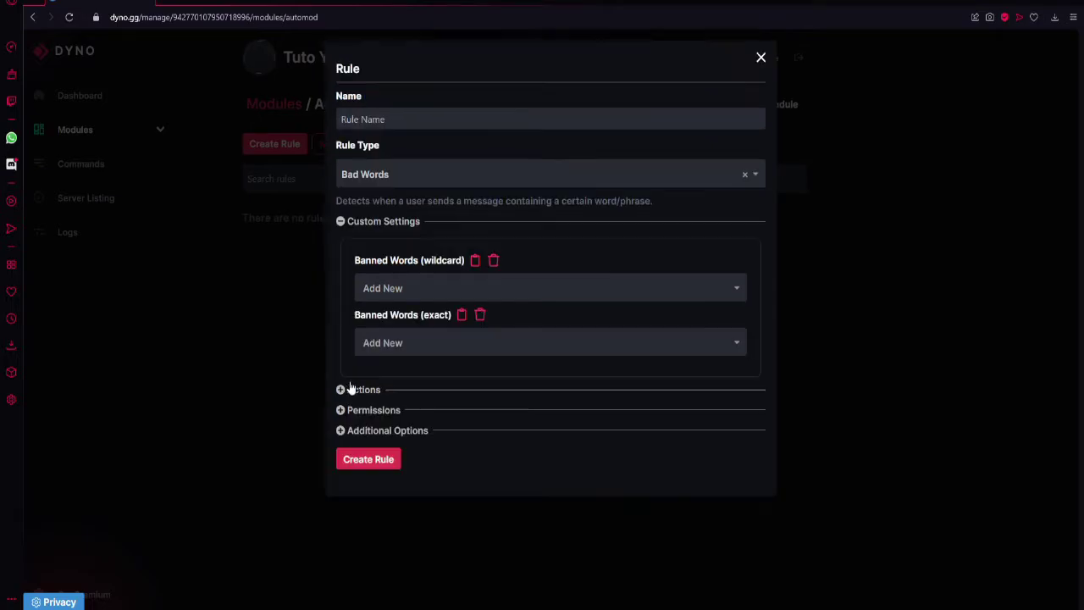
pyautogui.click(761, 54)
# Open the Autoresponder module and start adding a new response
pyautogui.click(160, 130)
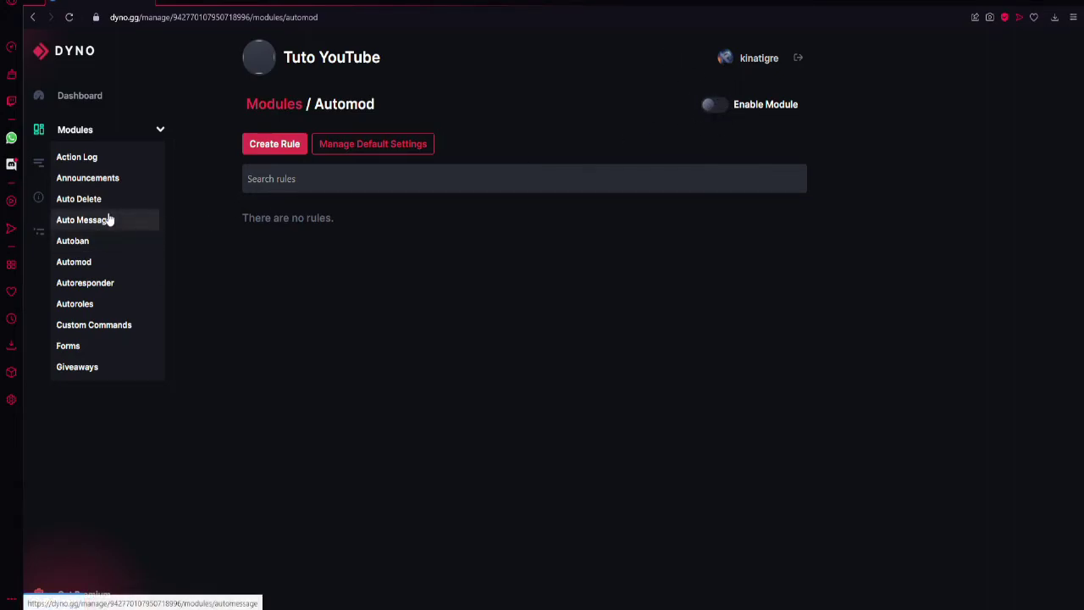
pyautogui.click(106, 282)
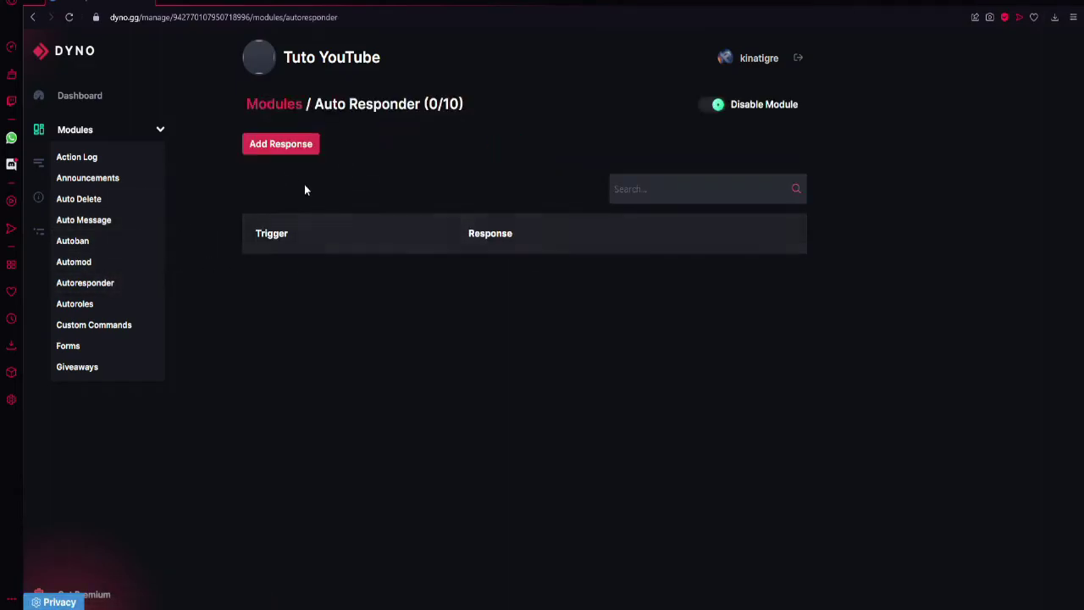
pyautogui.click(285, 145)
# Enter "hi" as the trigger and "hi" as the message response
pyautogui.click(376, 126)
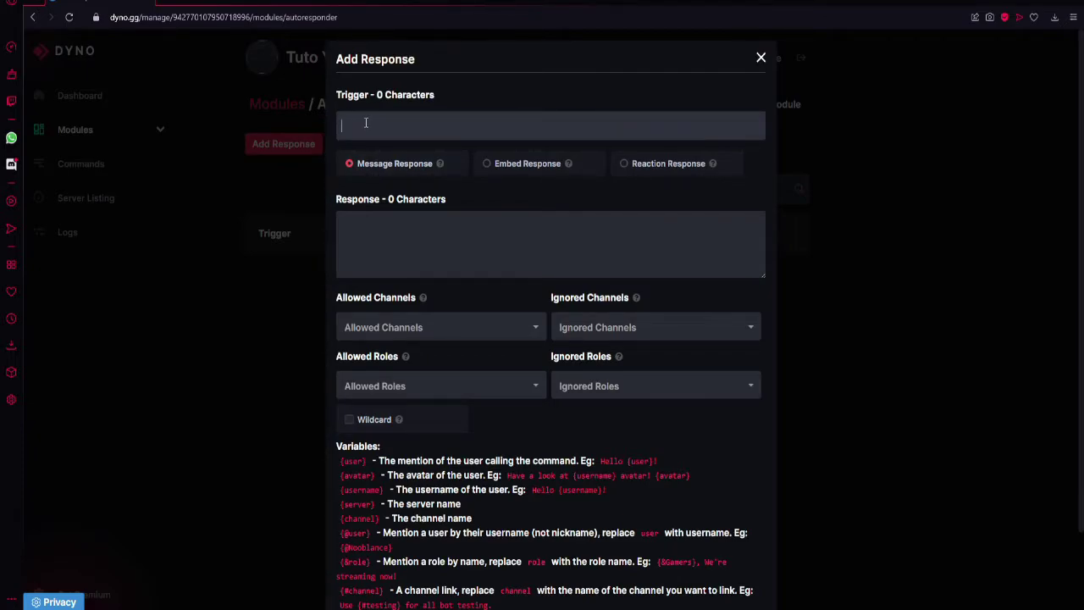
pyautogui.write('hi')
pyautogui.hotkey('ctrl', 'a')
pyautogui.press('BackSpace')
pyautogui.write('hihi')
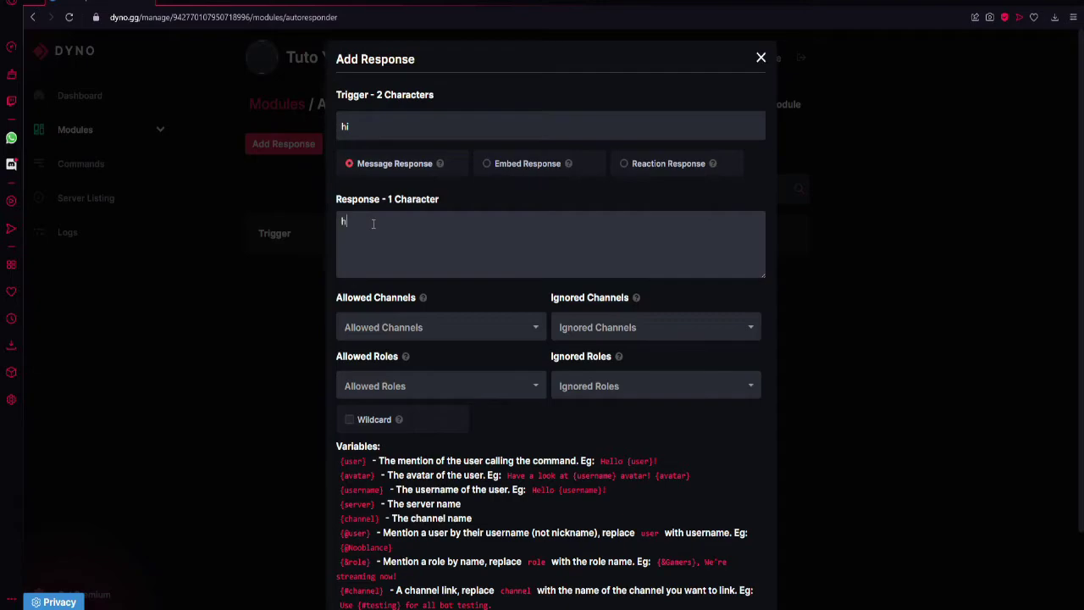
# Try the Embed Response and Reaction Response types for the trigger, picking the thumbs-up emoji as the reaction
pyautogui.click(488, 166)
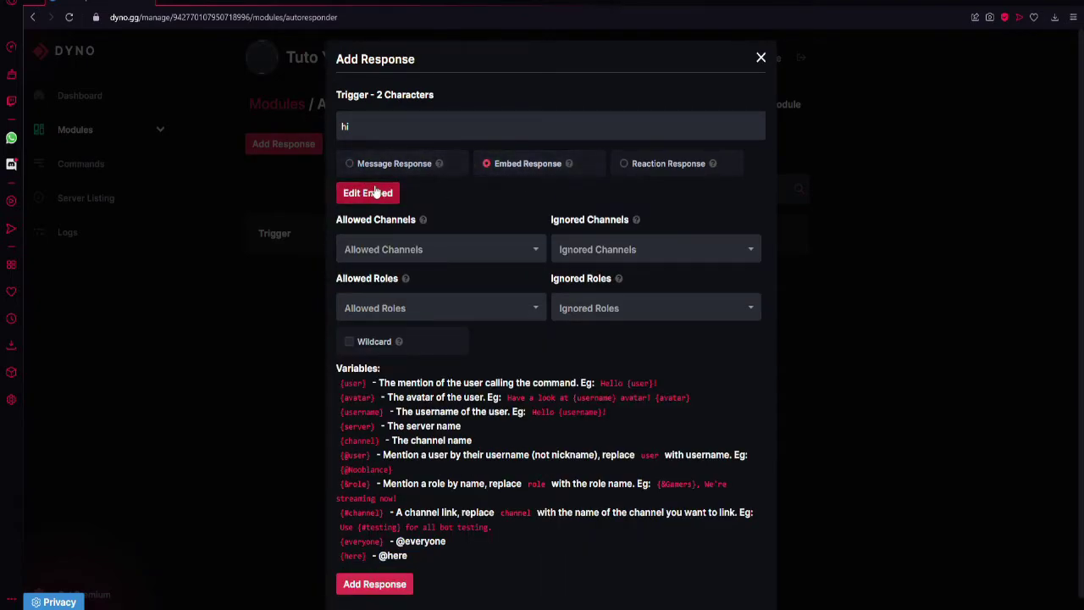
pyautogui.click(349, 165)
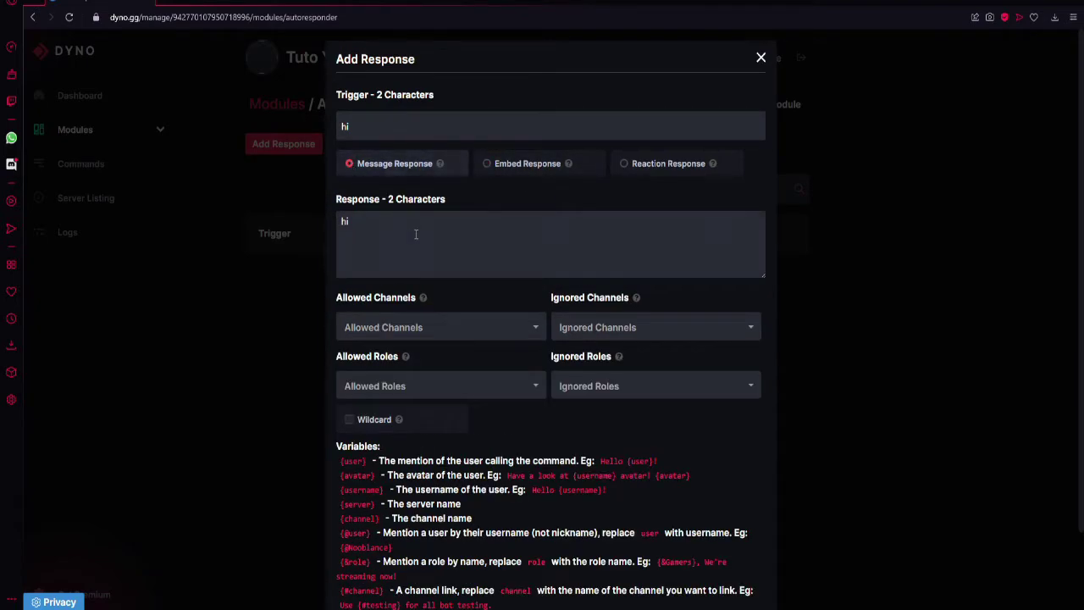
pyautogui.click(627, 165)
pyautogui.click(347, 204)
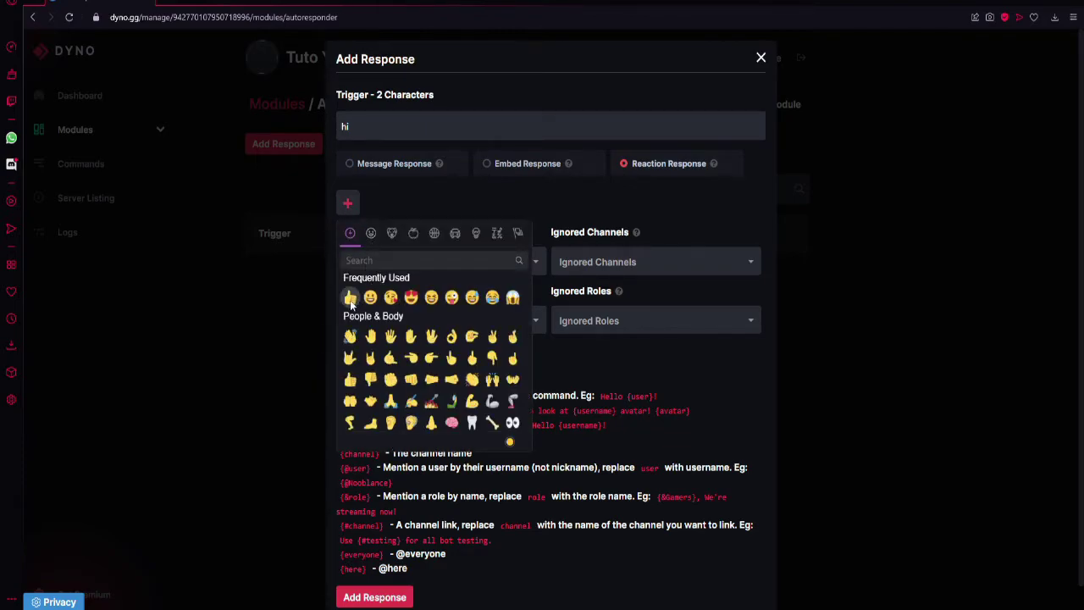
pyautogui.click(350, 298)
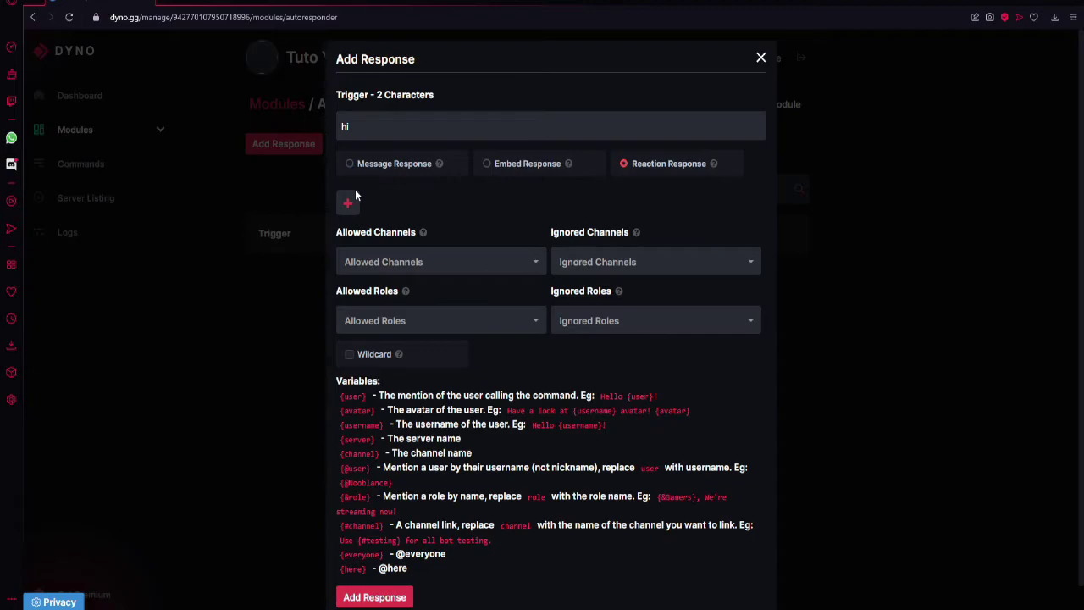
# Return the response type to Message Response and clear both the trigger and the response text
pyautogui.click(372, 164)
pyautogui.doubleClick(365, 123)
pyautogui.press('BackSpace')
pyautogui.press('BackSpace')
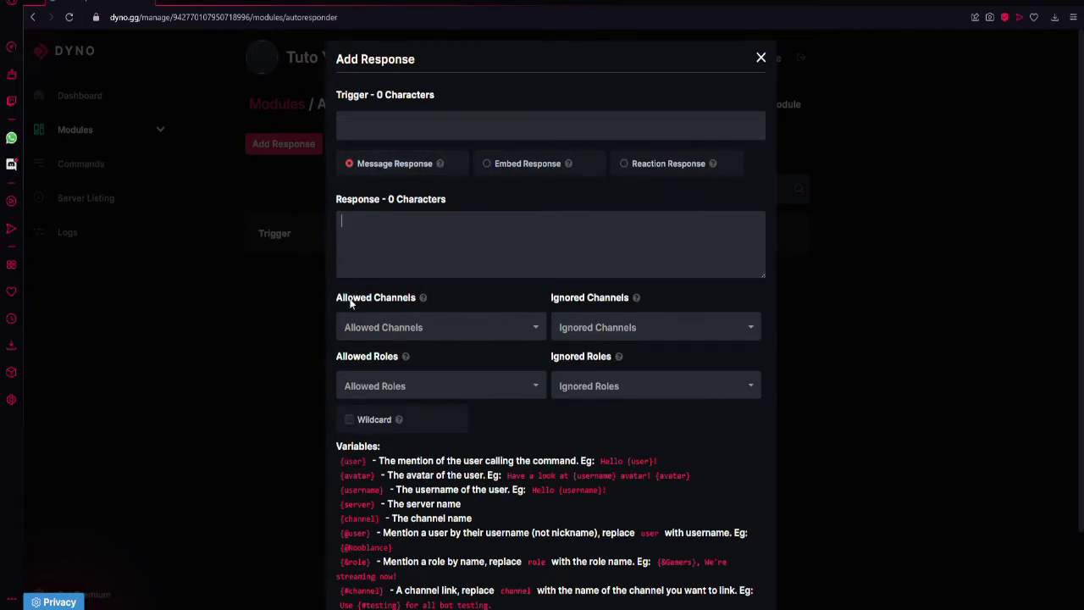
# Examine the response's allowed channels, ignored channels and allowed roles, leaving them unset
pyautogui.click(379, 327)
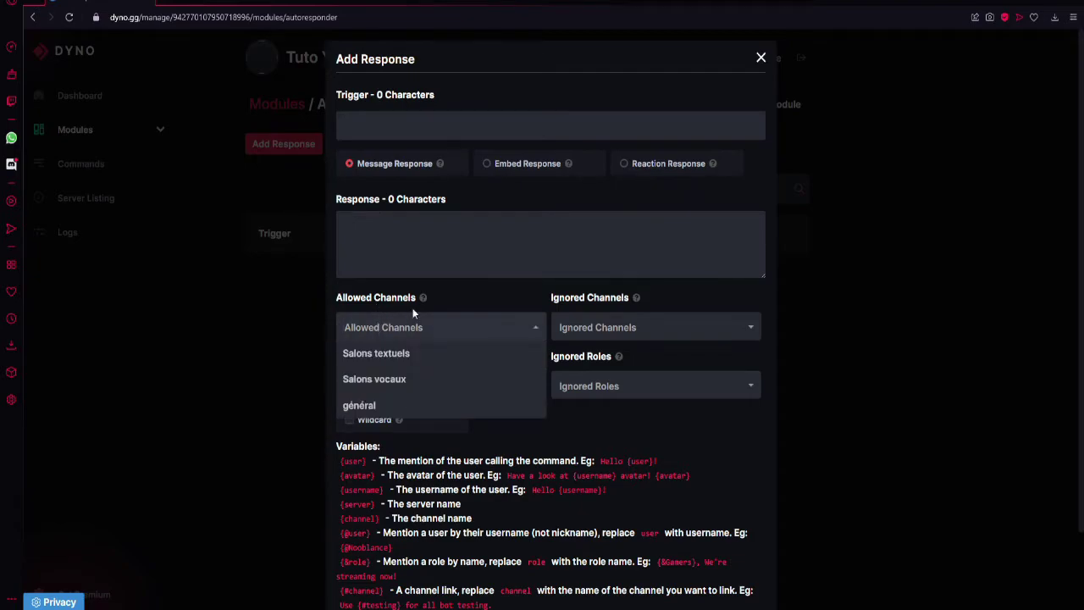
pyautogui.click(431, 319)
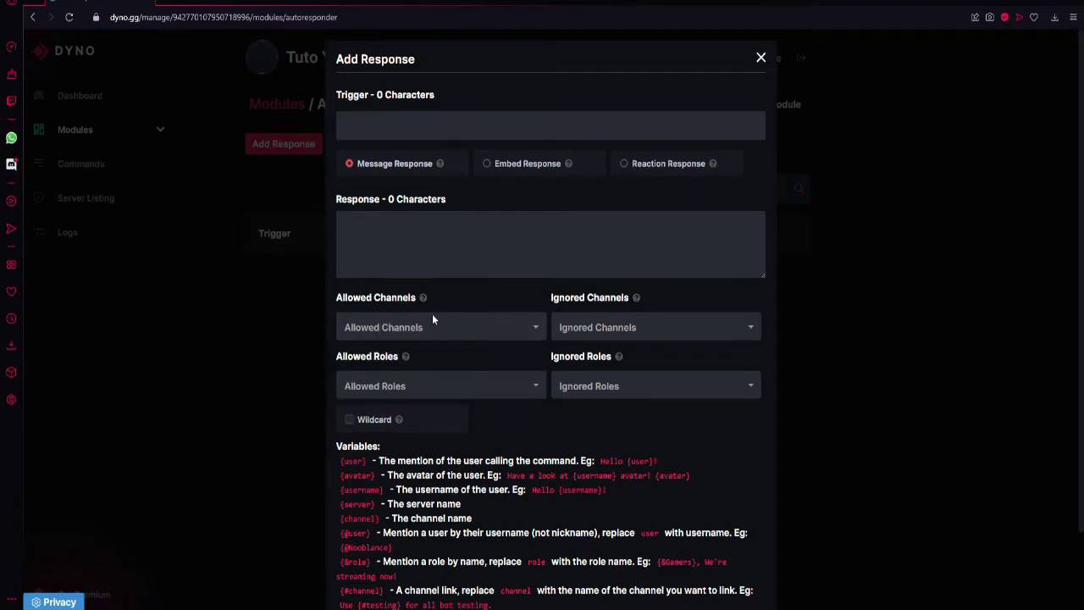
pyautogui.click(564, 322)
pyautogui.click(508, 310)
pyautogui.click(413, 373)
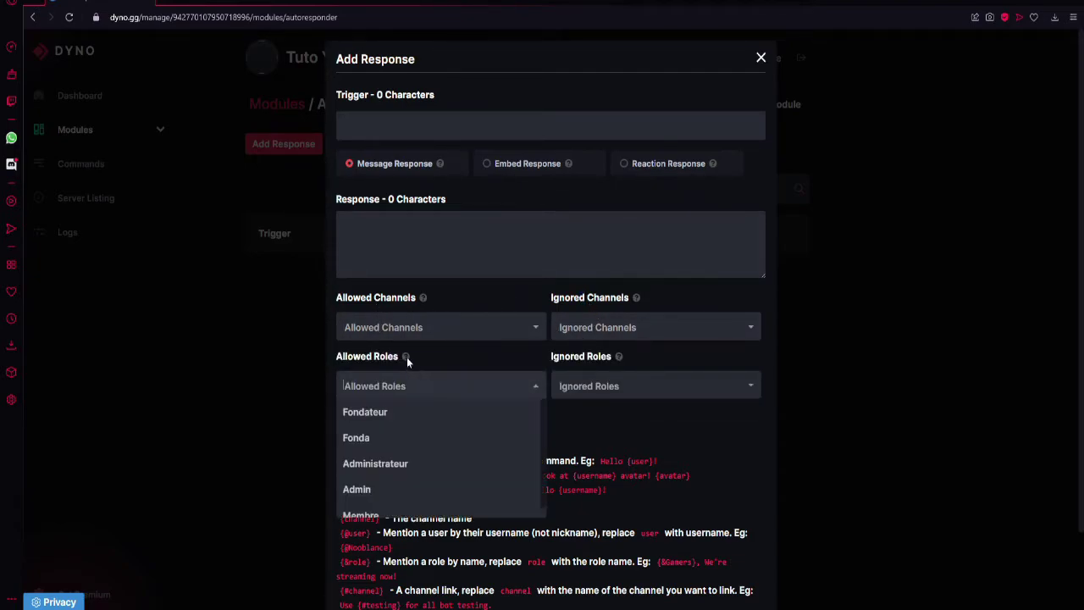
pyautogui.click(532, 365)
# Read the variables available for the auto response and close the form without adding it
pyautogui.scroll(-1, 457, 372)
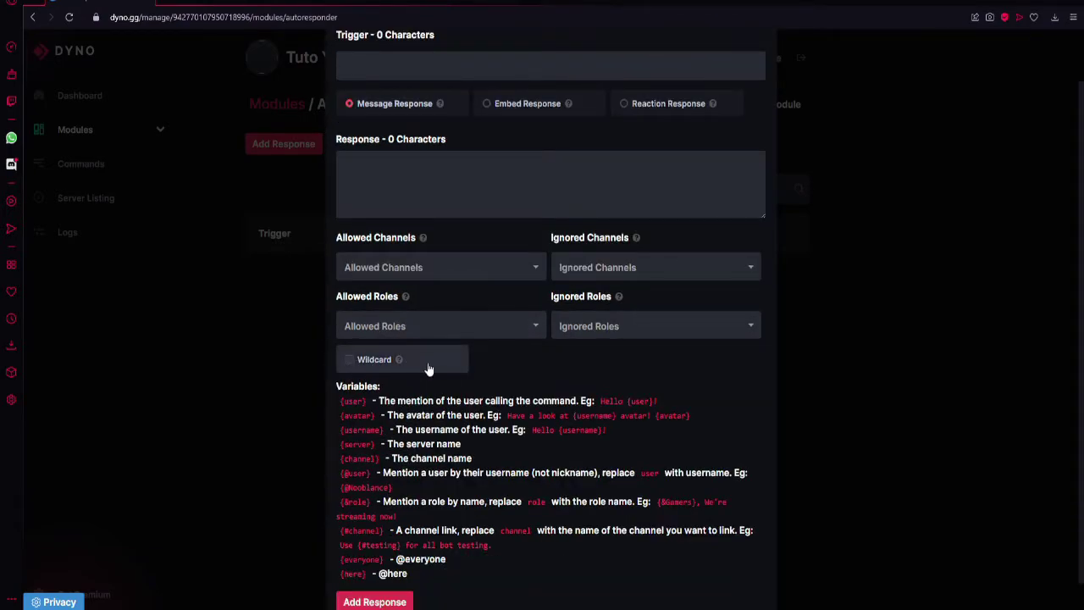
pyautogui.moveTo(552, 385); pyautogui.dragTo(373, 546)
pyautogui.click(369, 557)
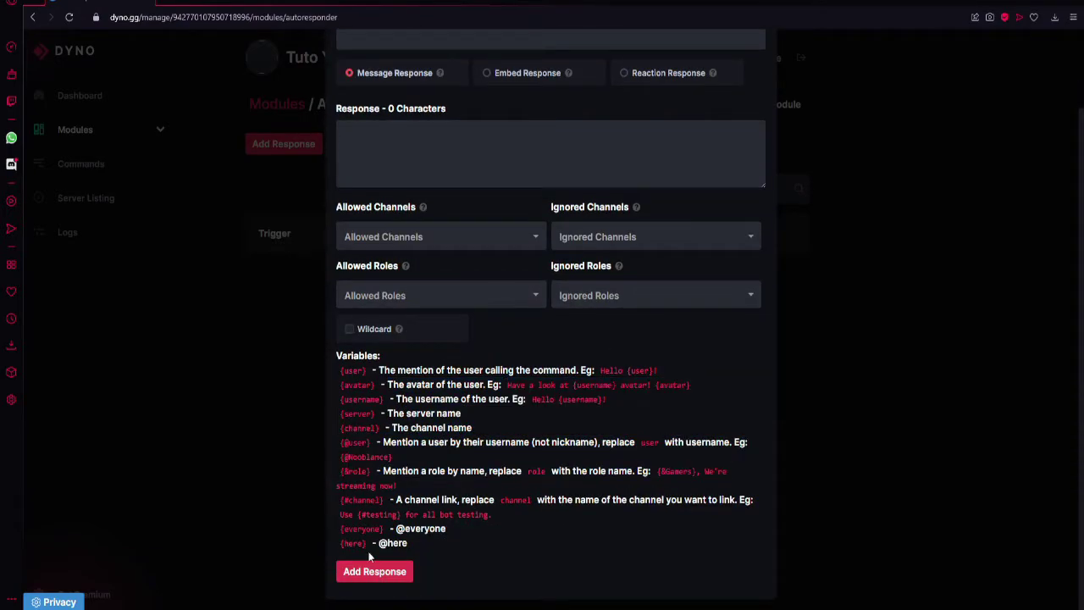
pyautogui.scroll(2, 396, 501)
pyautogui.click(760, 63)
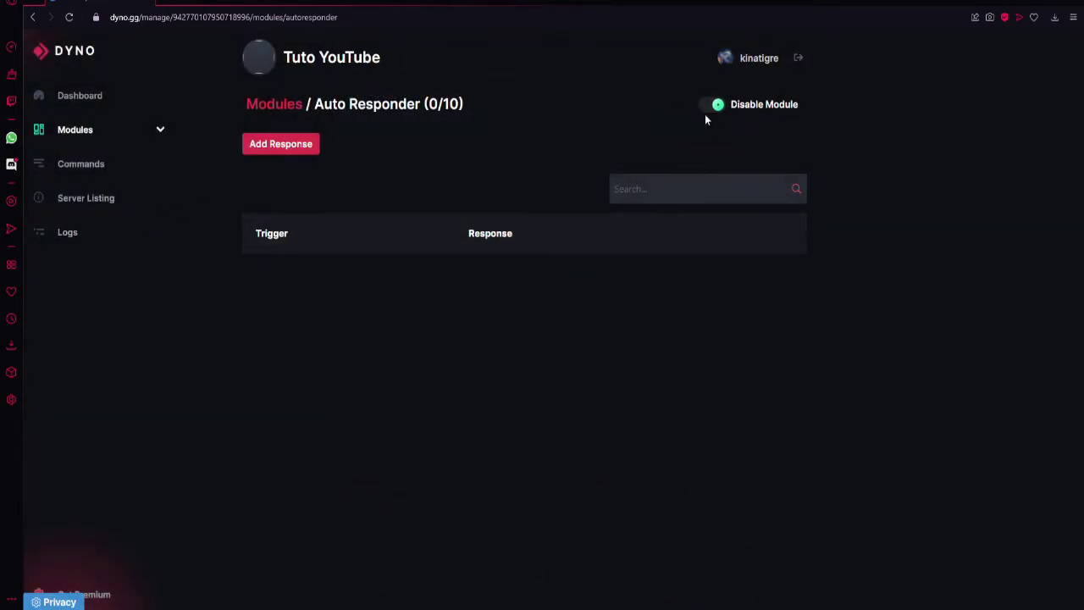
# Open the Custom Commands module and start adding a new command
pyautogui.click(161, 130)
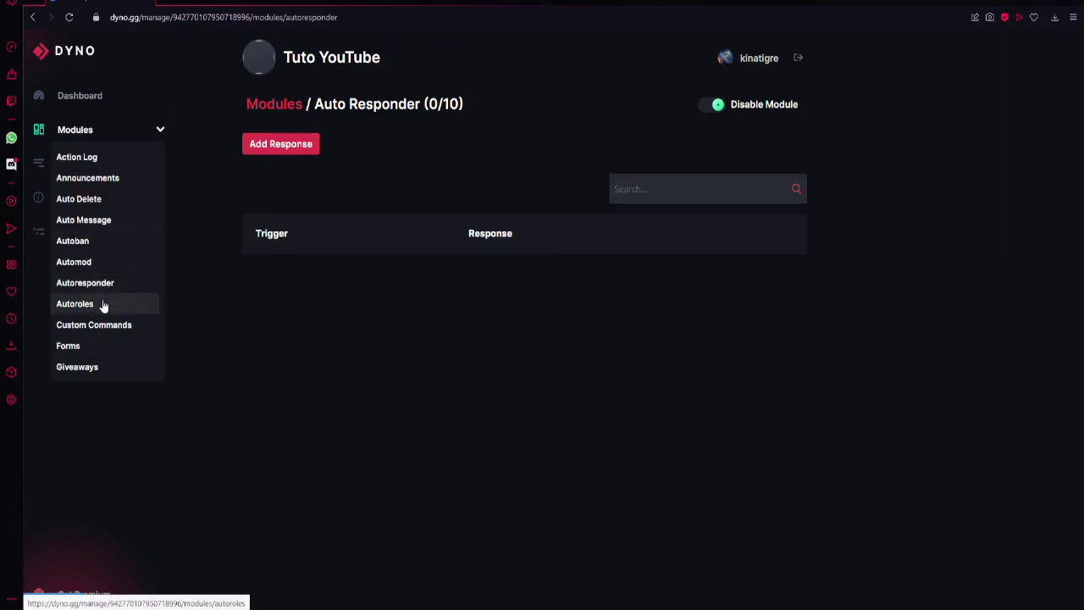
pyautogui.click(112, 326)
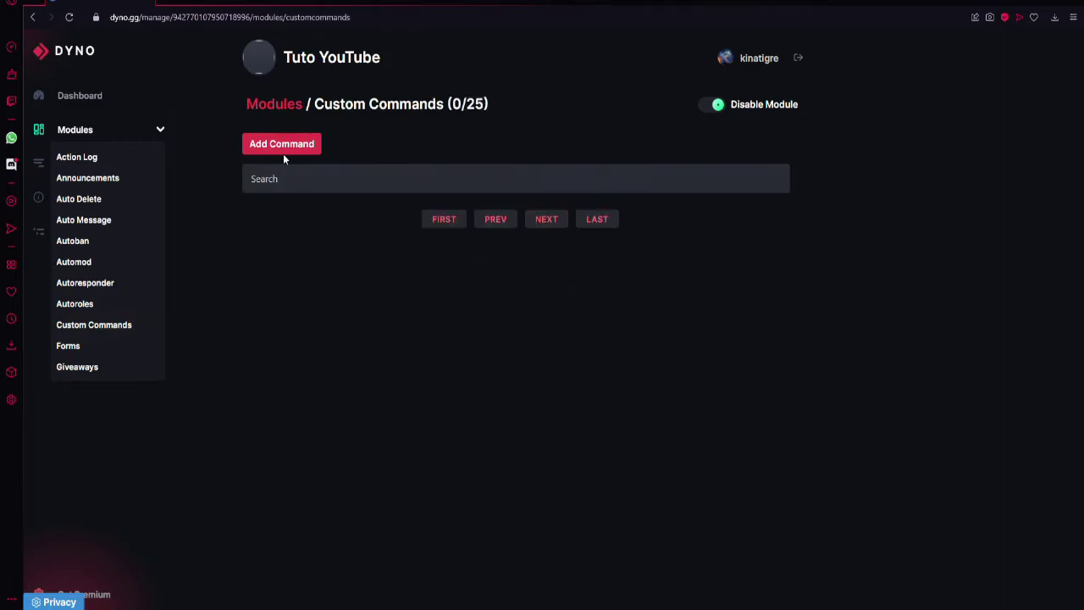
pyautogui.click(283, 148)
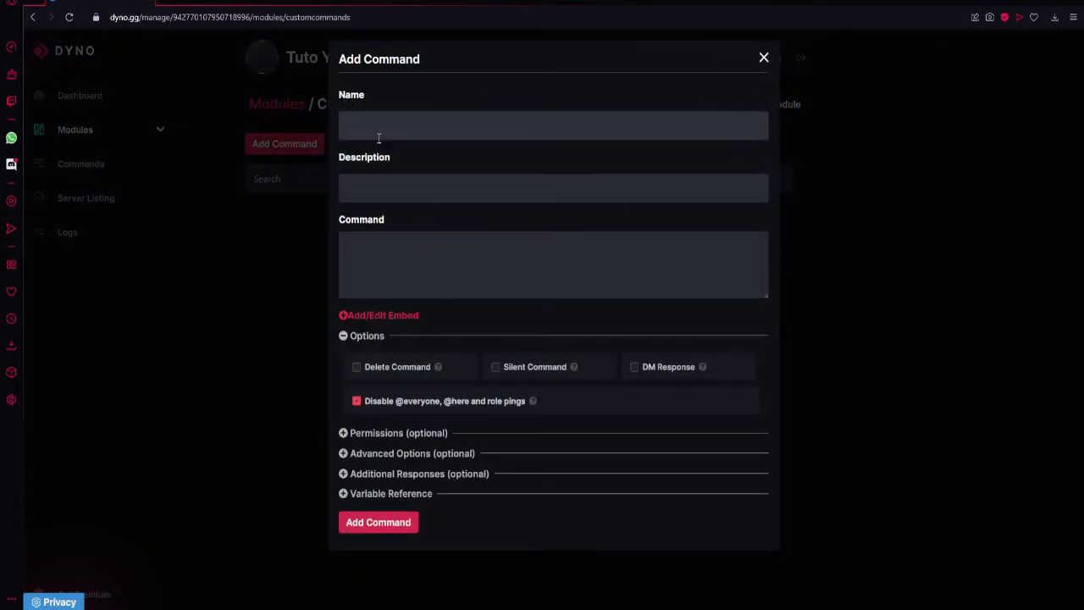
# Examine the new command's text field and its embed editor, closing the embed editor without saving
pyautogui.click(361, 240)
pyautogui.rightClick(424, 273)
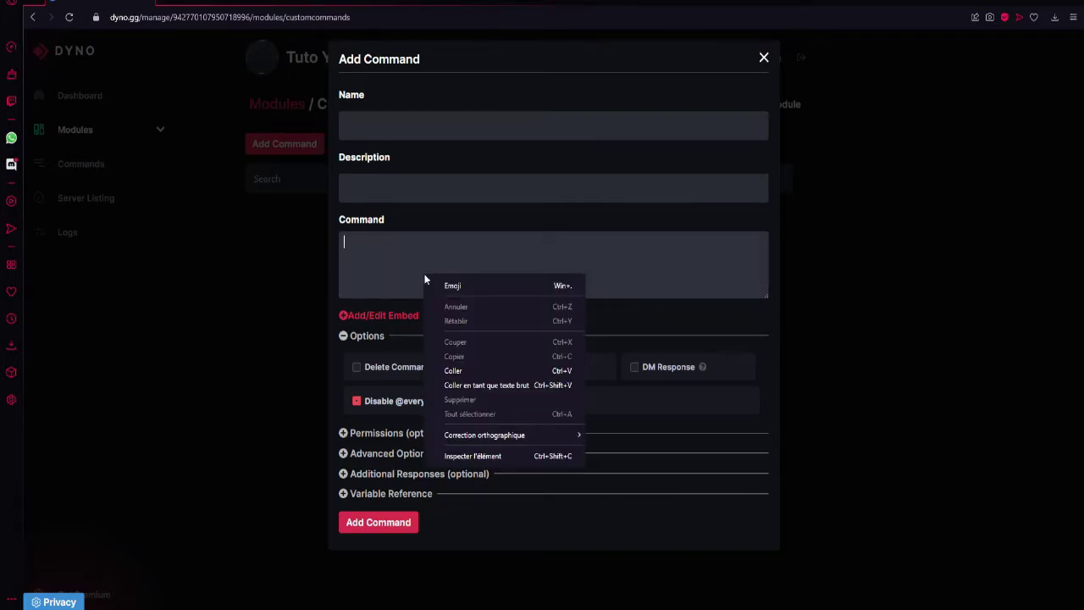
pyautogui.click(349, 257)
pyautogui.click(338, 313)
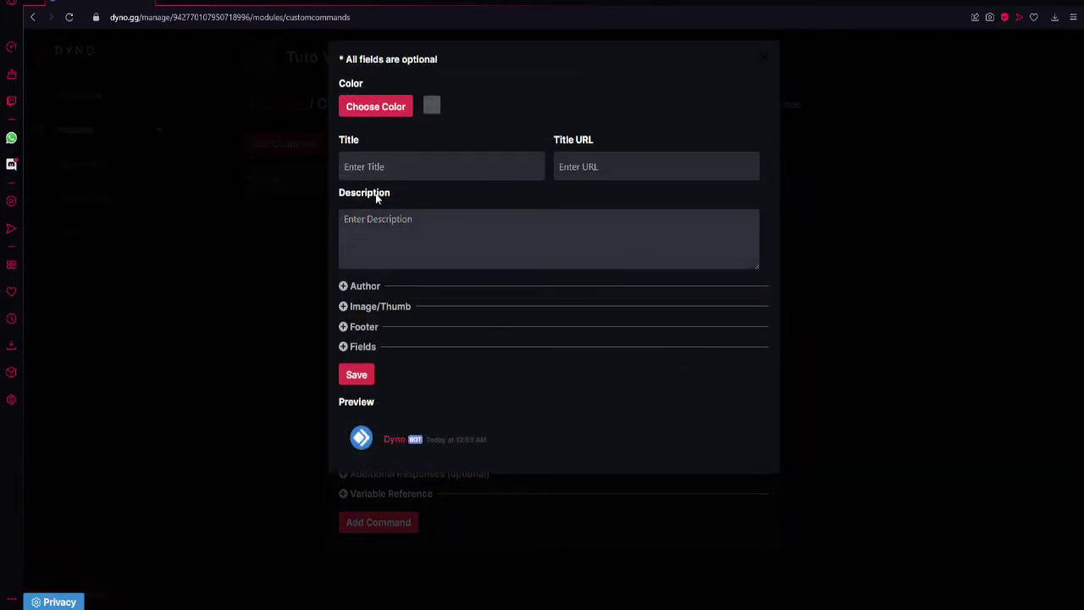
pyautogui.click(805, 108)
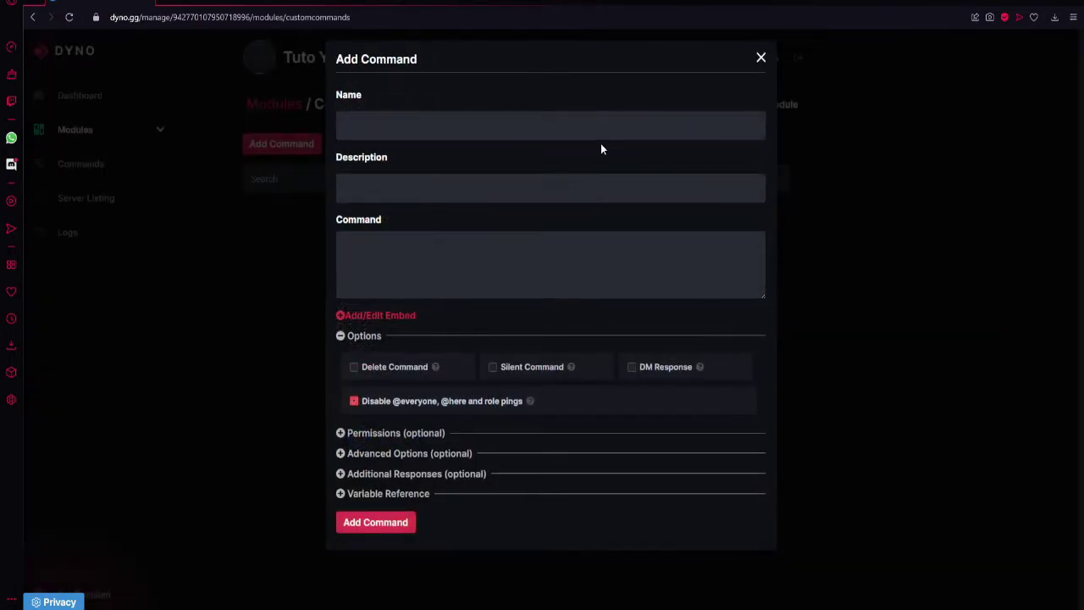
# Examine the new command's options, such as Delete Command, Silent Command and DM Response, leaving them unchanged
pyautogui.click(341, 336)
pyautogui.click(341, 336)
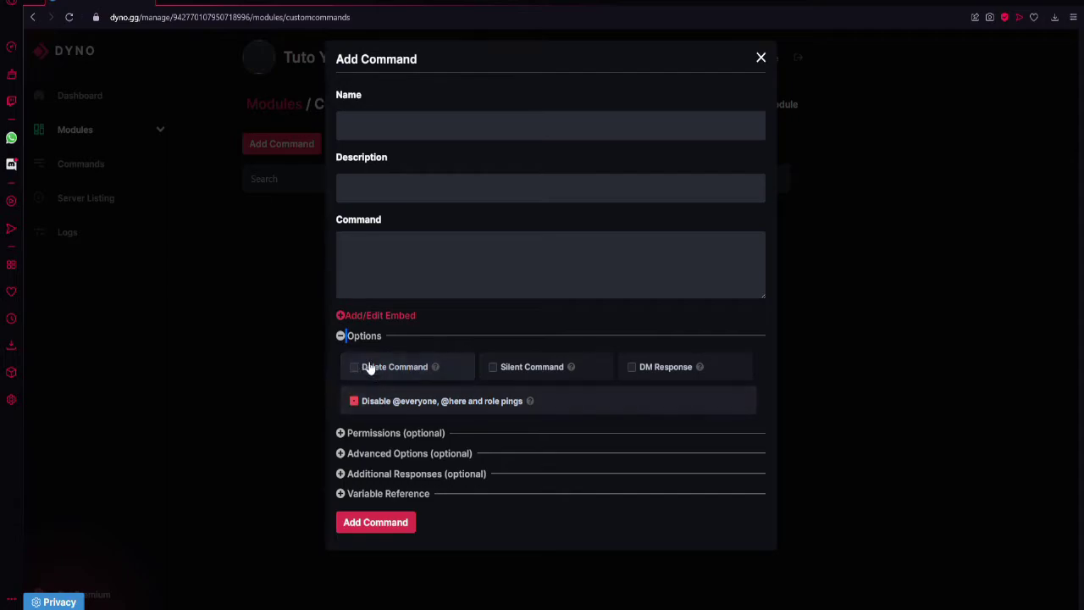
pyautogui.click(369, 339)
pyautogui.click(355, 341)
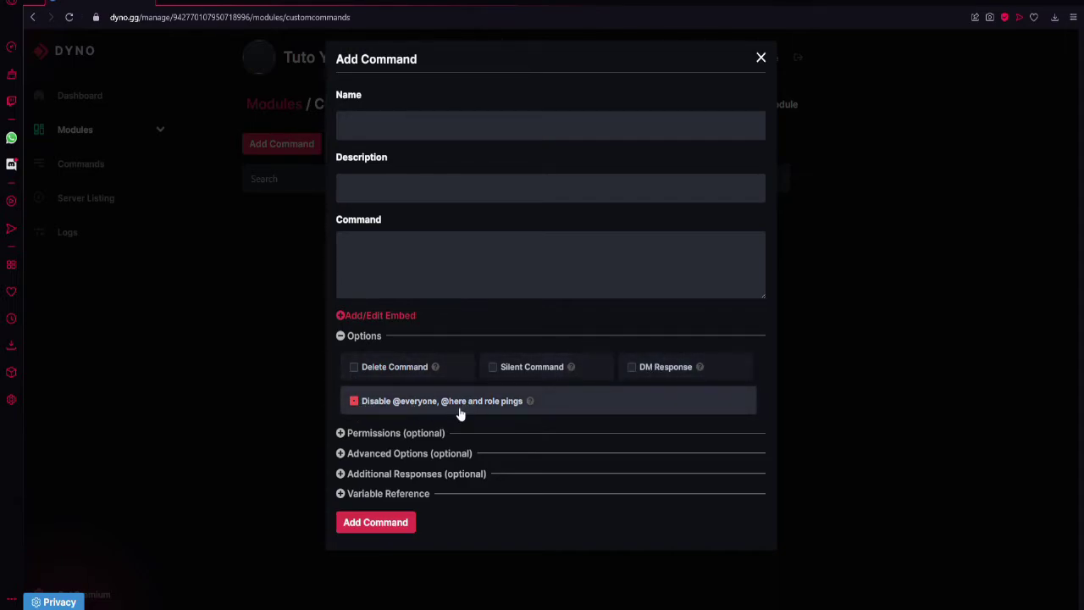
pyautogui.click(341, 337)
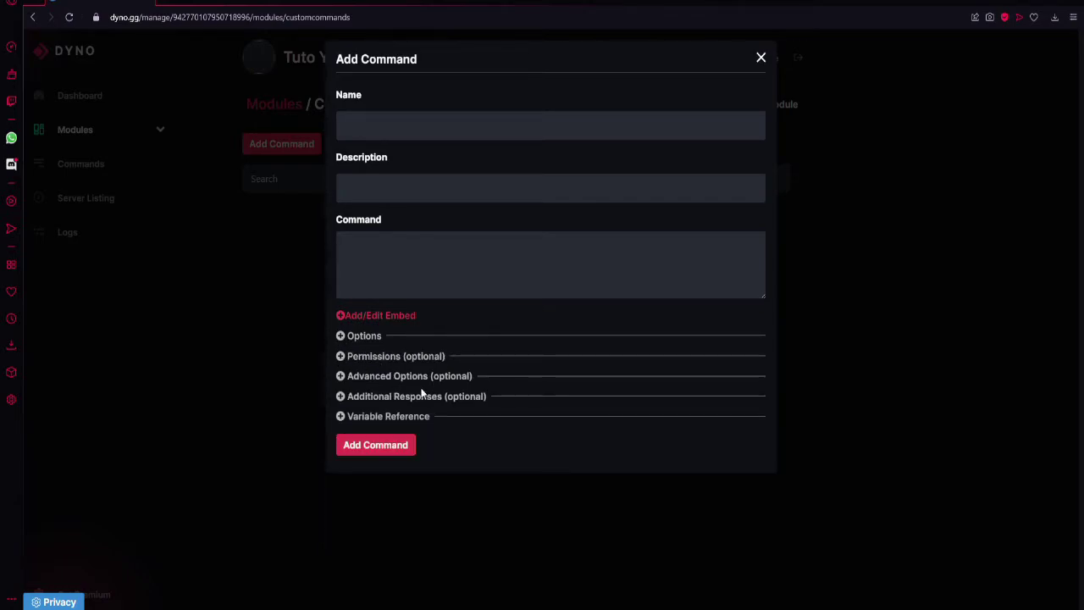
# Examine the new command's optional permissions, advanced options and additional responses, leaving them unset
pyautogui.click(341, 357)
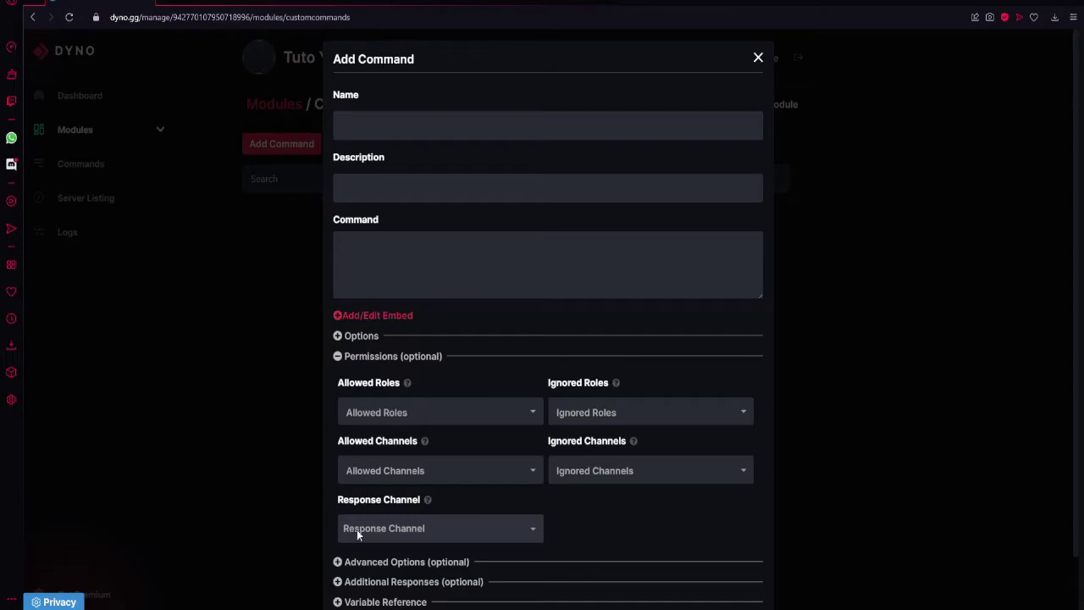
pyautogui.click(339, 357)
pyautogui.click(341, 377)
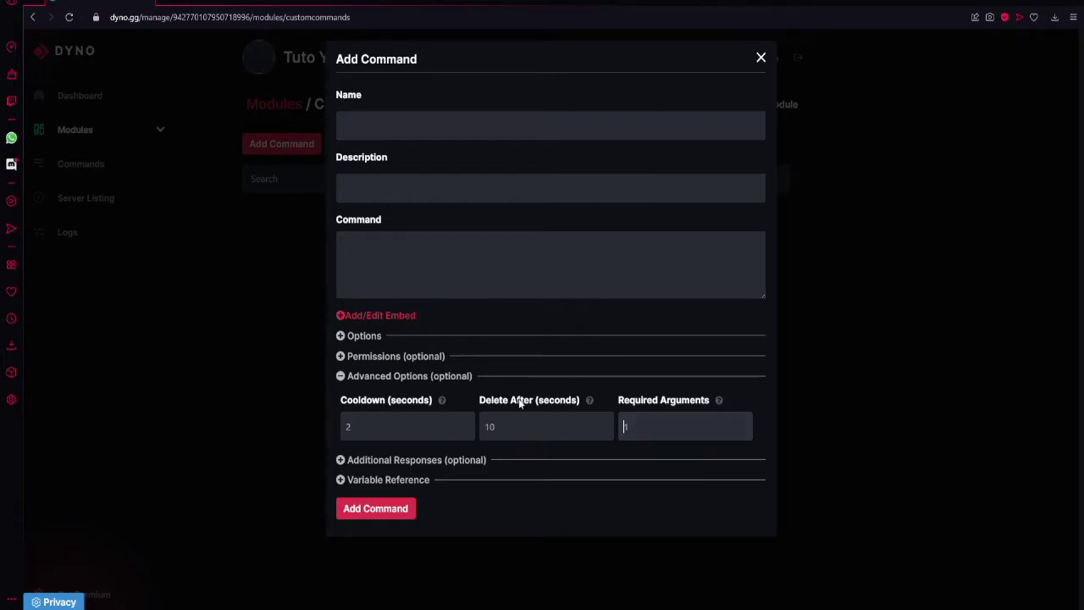
pyautogui.click(340, 377)
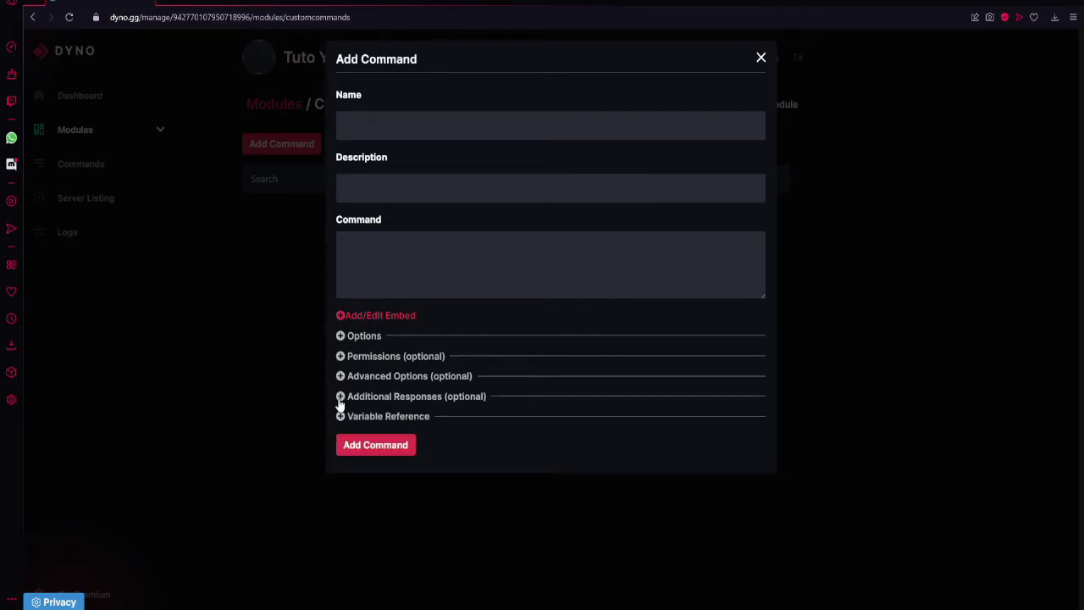
pyautogui.click(339, 398)
pyautogui.click(340, 397)
# Examine the new command's variable reference, from the user variables to the advanced ones, and close the command form without saving
pyautogui.click(338, 415)
pyautogui.scroll(-10, 339, 435)
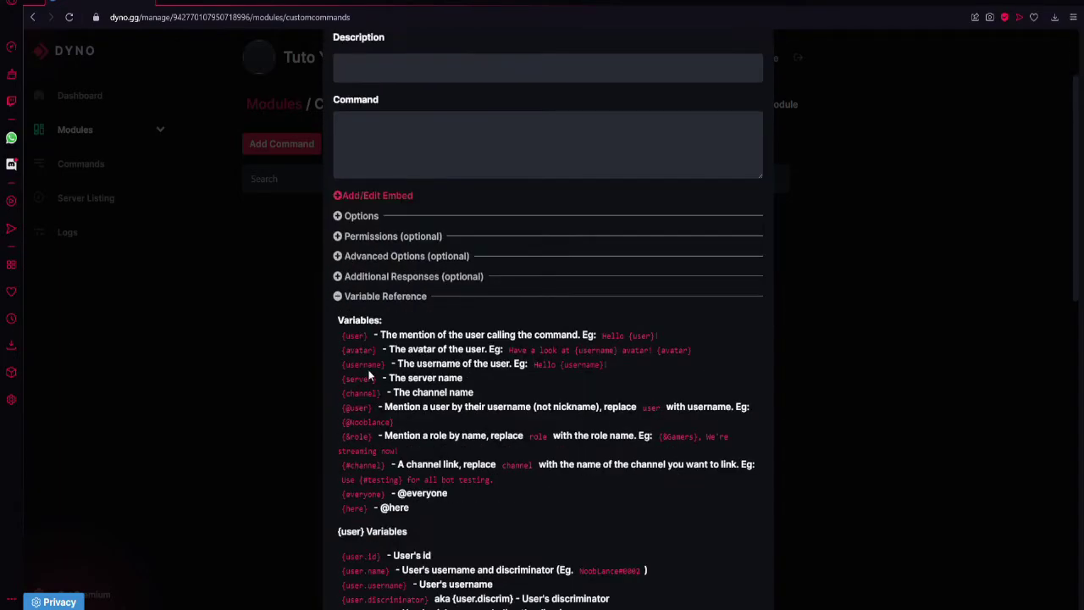
pyautogui.scroll(10, 402, 386)
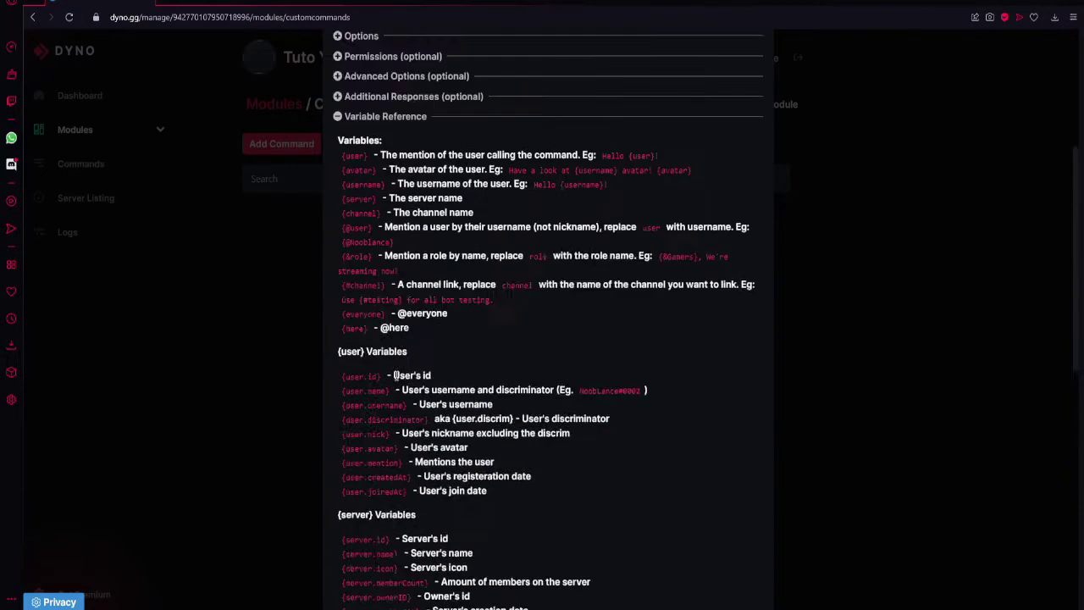
pyautogui.scroll(-5, 395, 358)
pyautogui.scroll(-5, 395, 355)
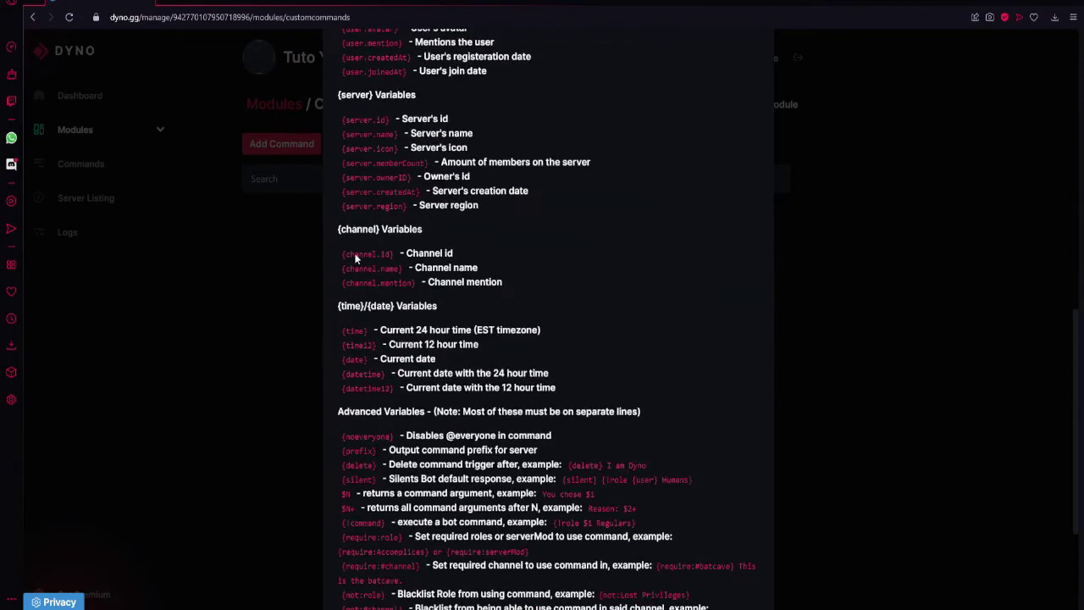
pyautogui.scroll(10, 356, 359)
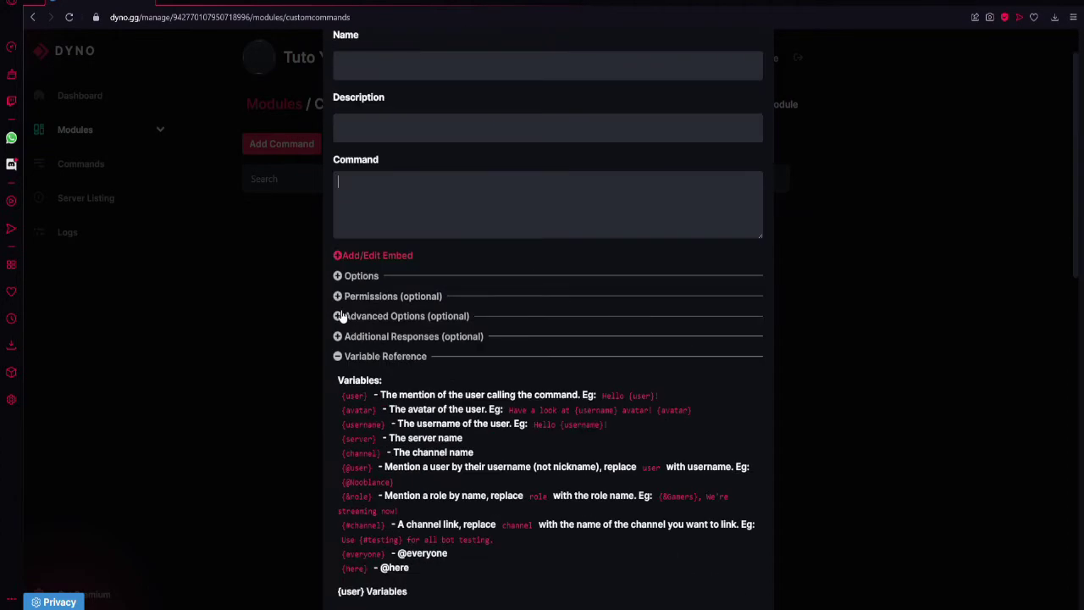
pyautogui.click(340, 358)
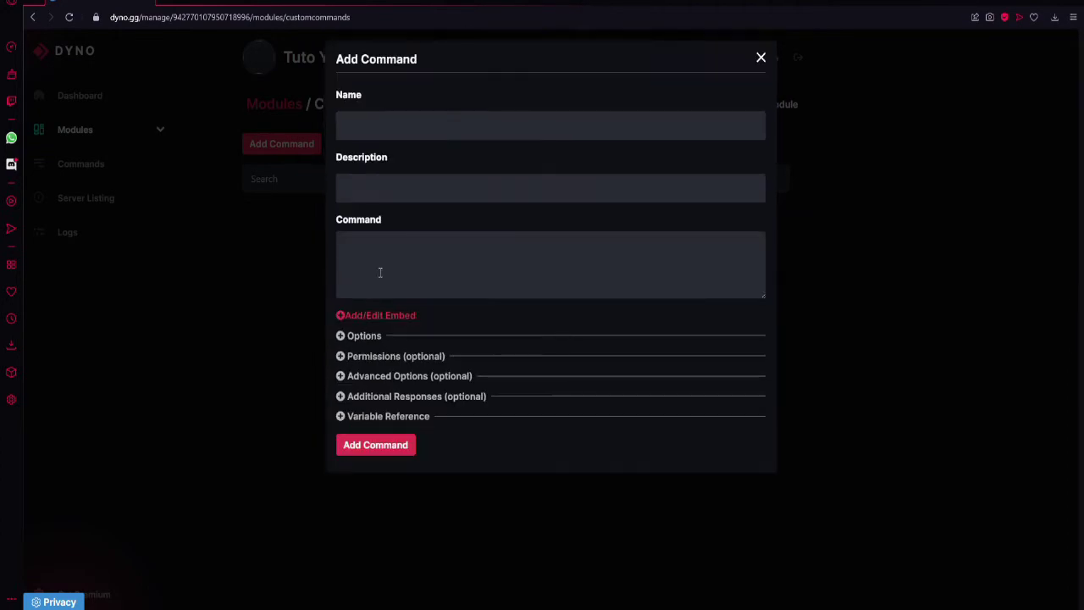
pyautogui.click(758, 57)
# Open the Forms module from the module list and start creating a new form
pyautogui.click(151, 137)
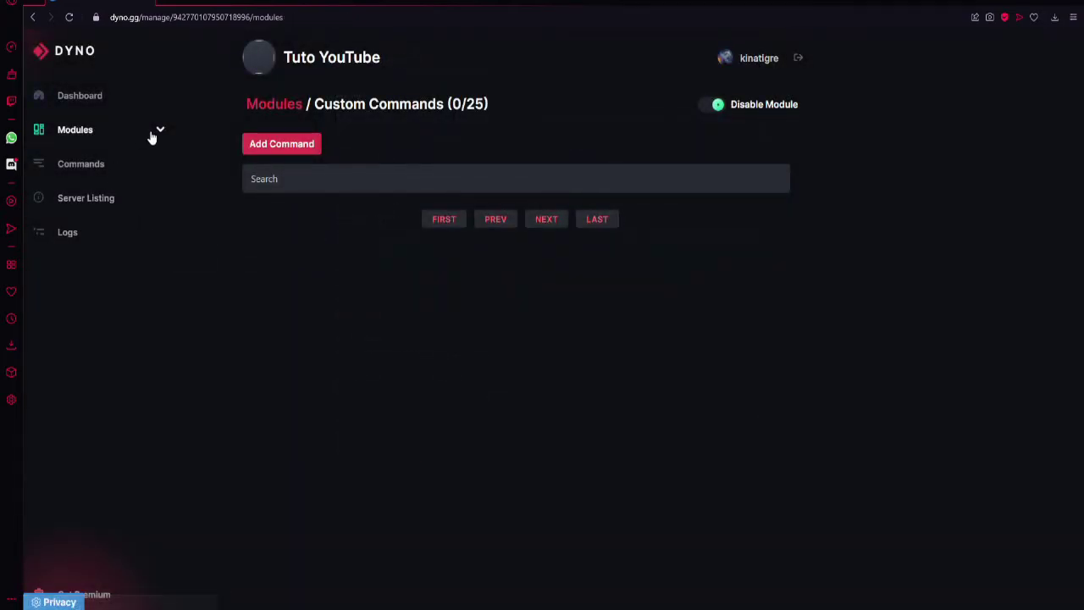
pyautogui.click(160, 131)
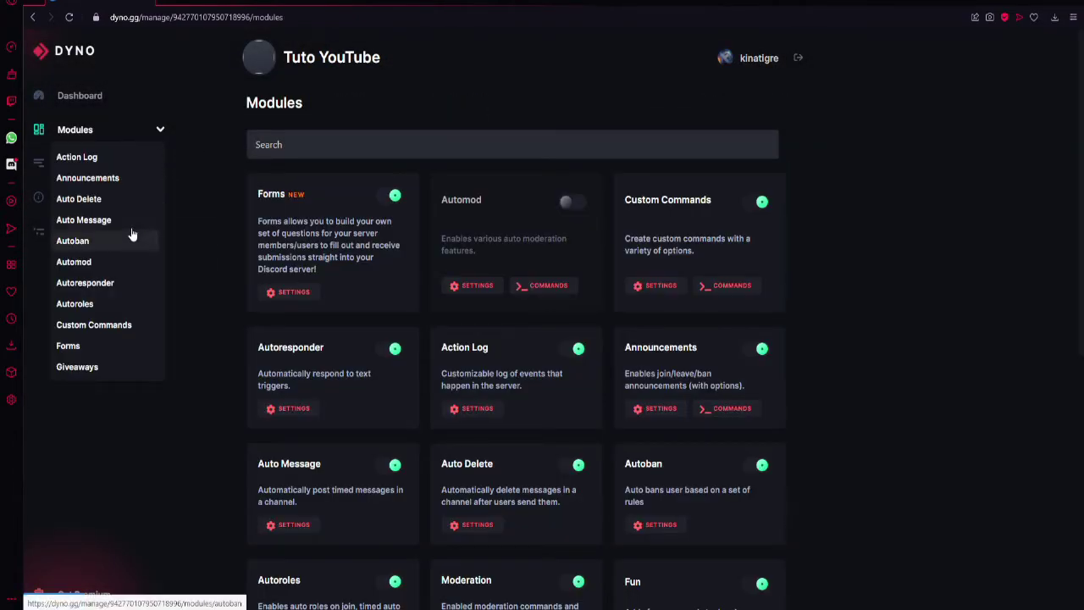
pyautogui.click(91, 127)
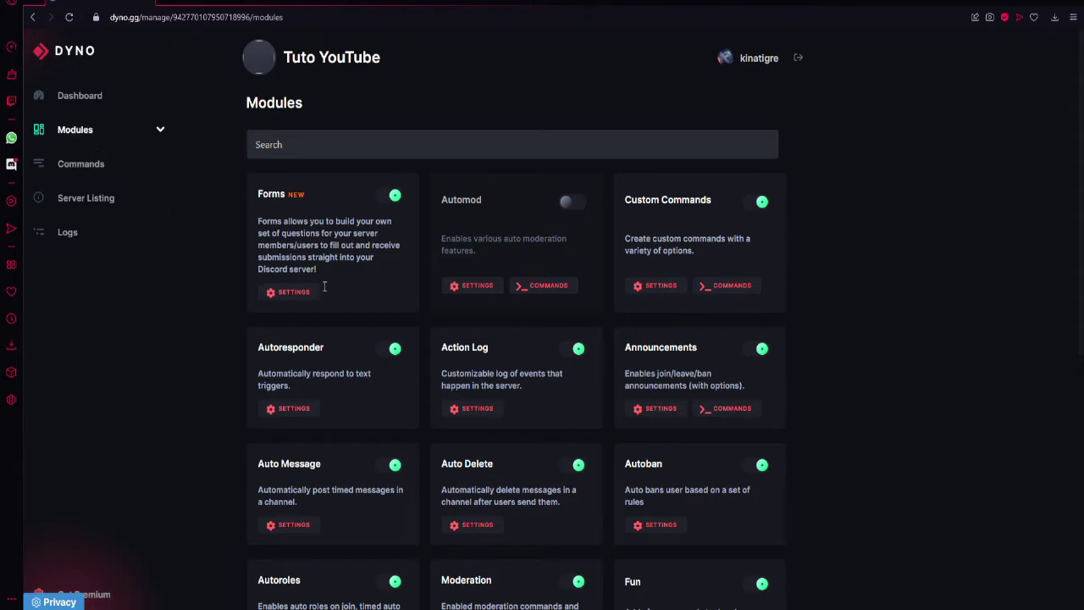
pyautogui.click(160, 131)
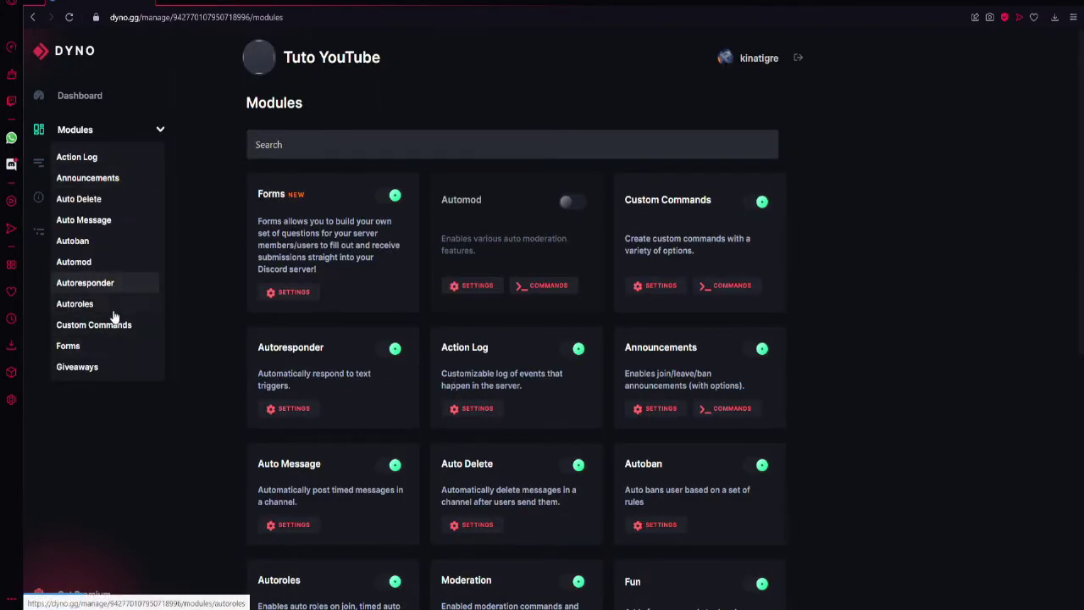
pyautogui.click(89, 351)
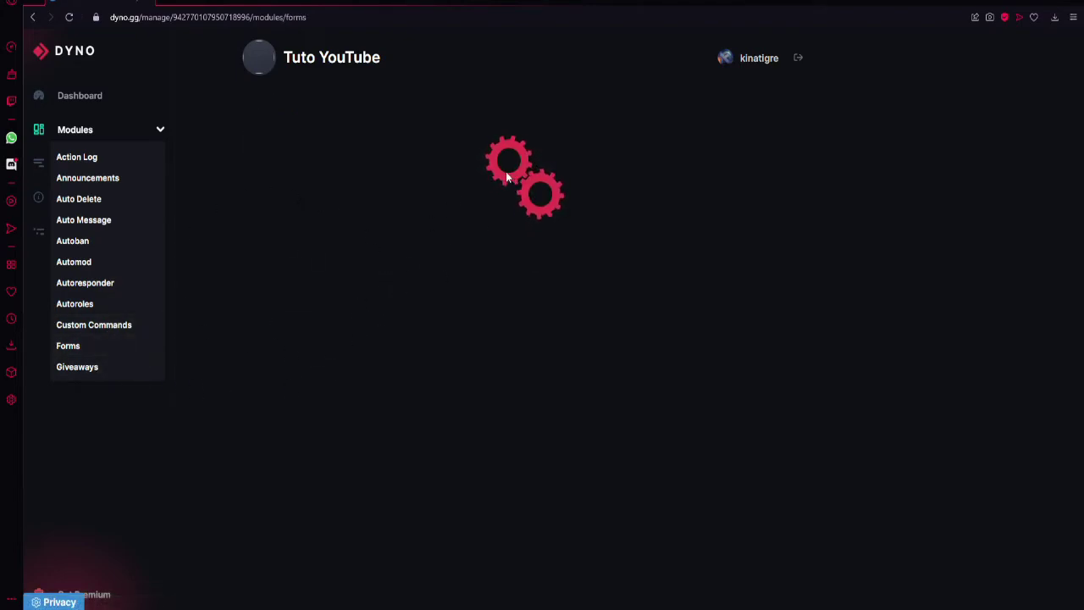
pyautogui.click(256, 146)
# Examine the new form's name and description fields and Question #1's editor, including its answer types and Required setting
pyautogui.click(385, 144)
pyautogui.click(526, 223)
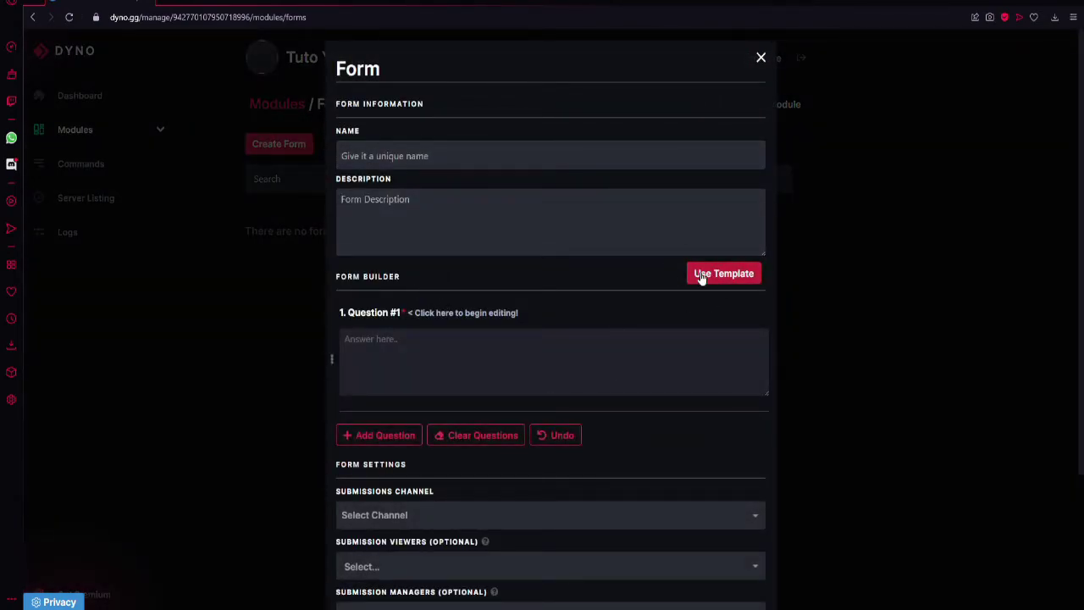
pyautogui.scroll(-1, 530, 304)
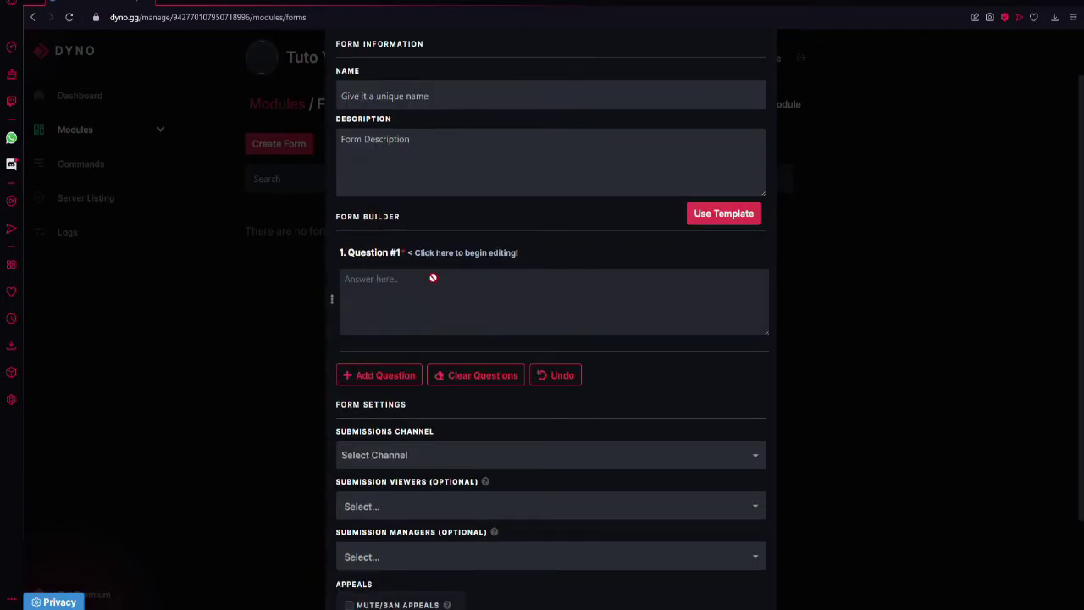
pyautogui.click(394, 254)
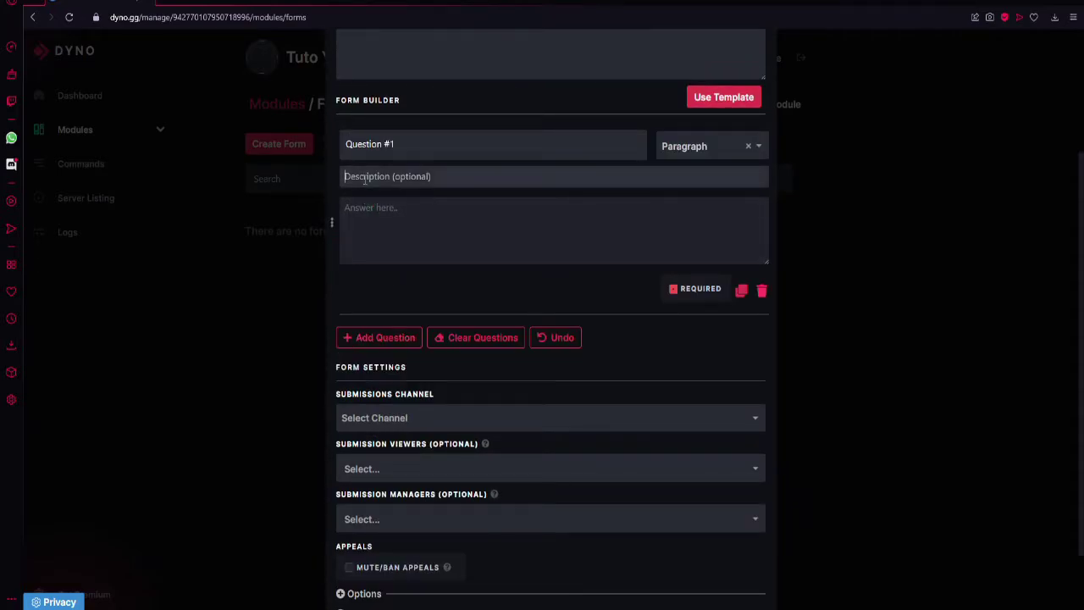
pyautogui.click(696, 153)
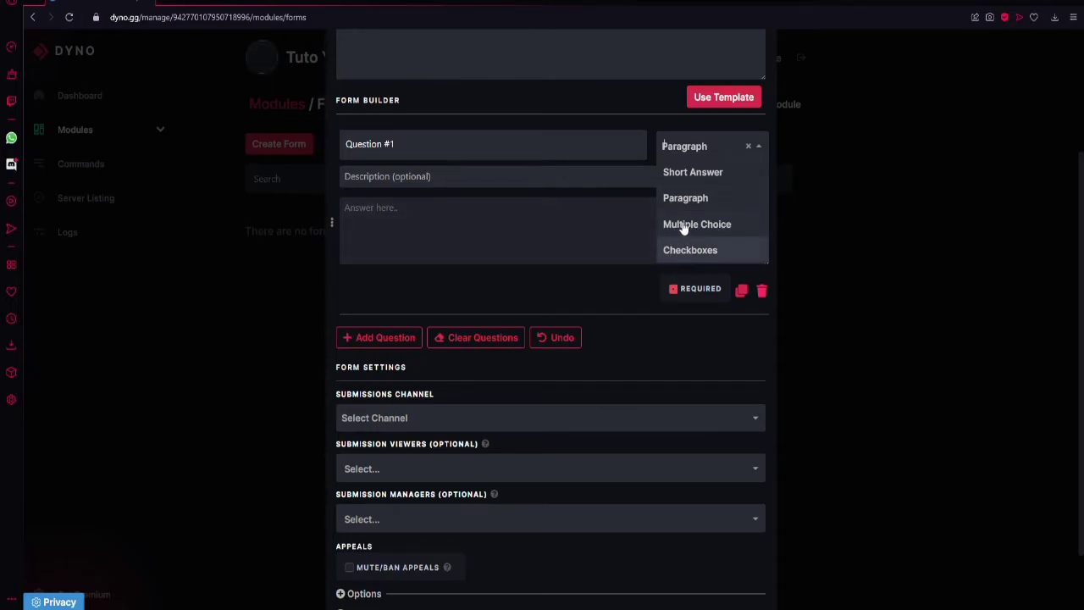
pyautogui.click(422, 205)
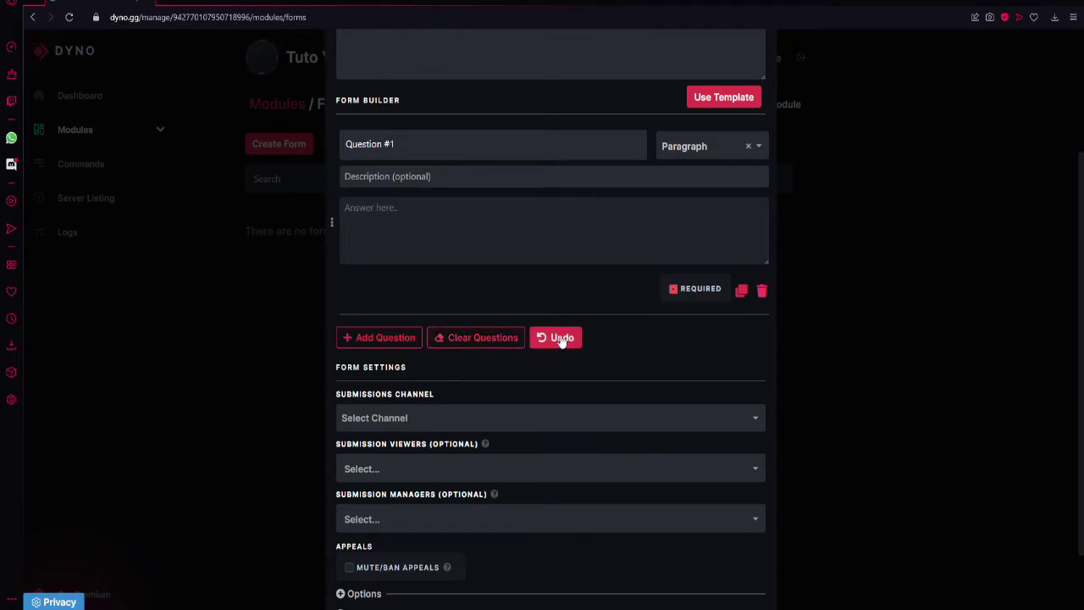
pyautogui.click(675, 291)
pyautogui.scroll(-1, 499, 344)
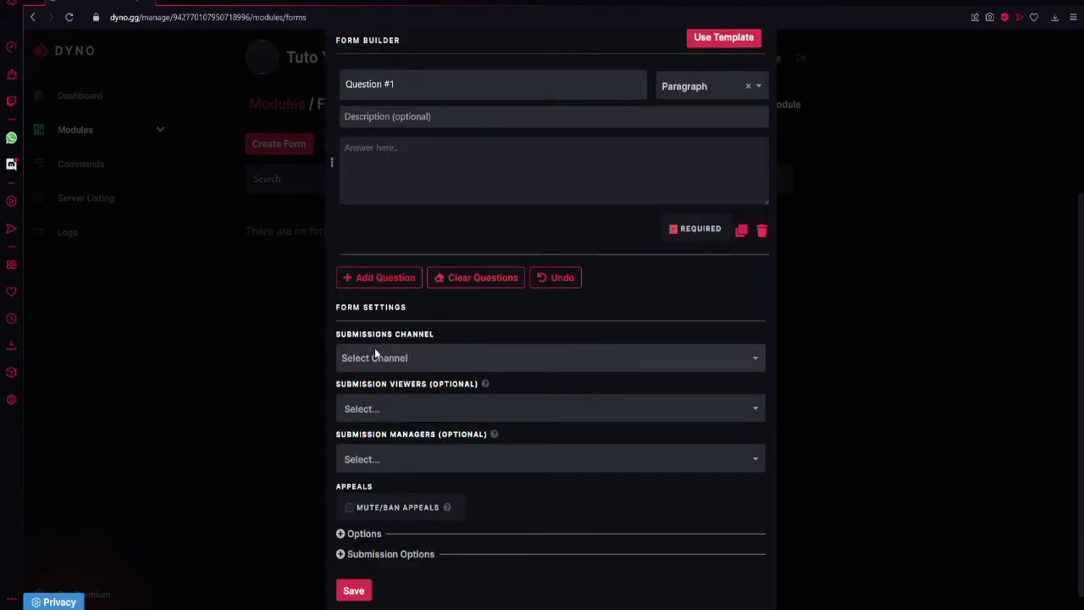
# Examine the choices for the form's submissions channel, submission viewers and submission managers, leaving all three unset
pyautogui.click(388, 351)
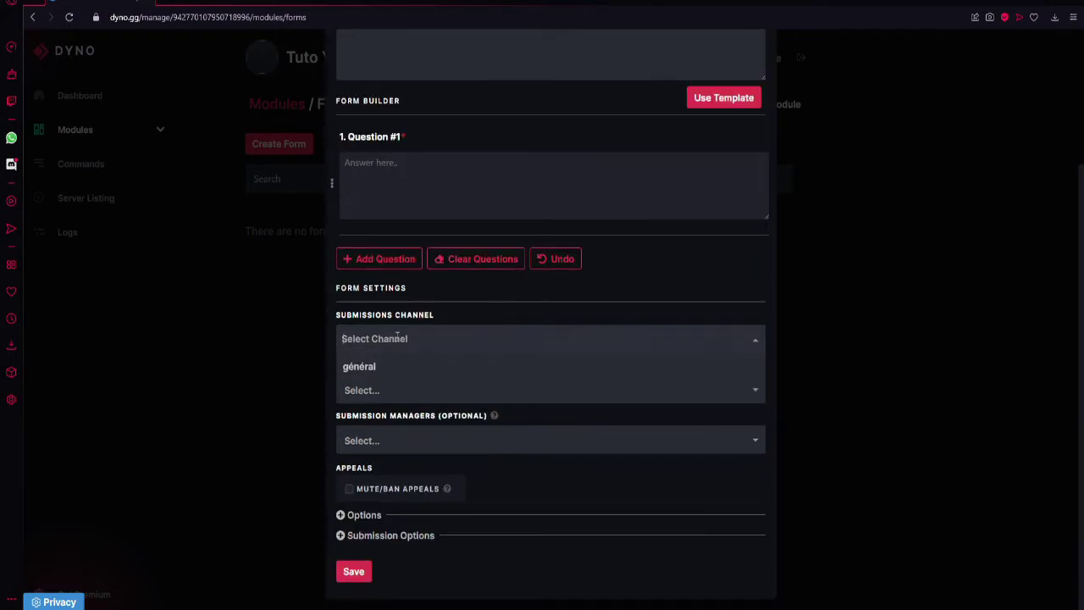
pyautogui.click(441, 323)
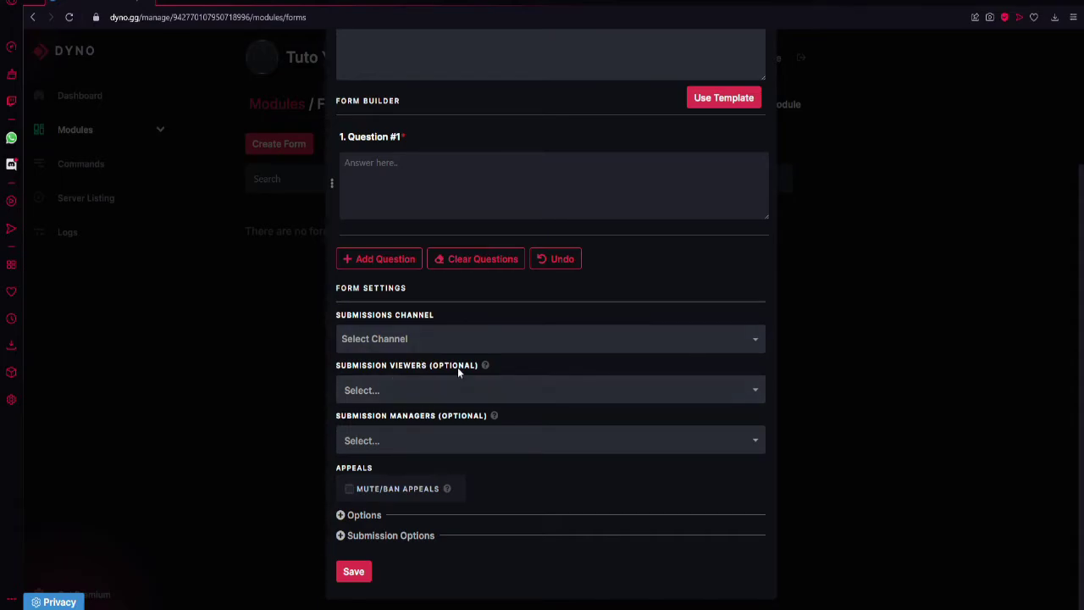
pyautogui.click(434, 390)
pyautogui.click(568, 367)
pyautogui.click(476, 390)
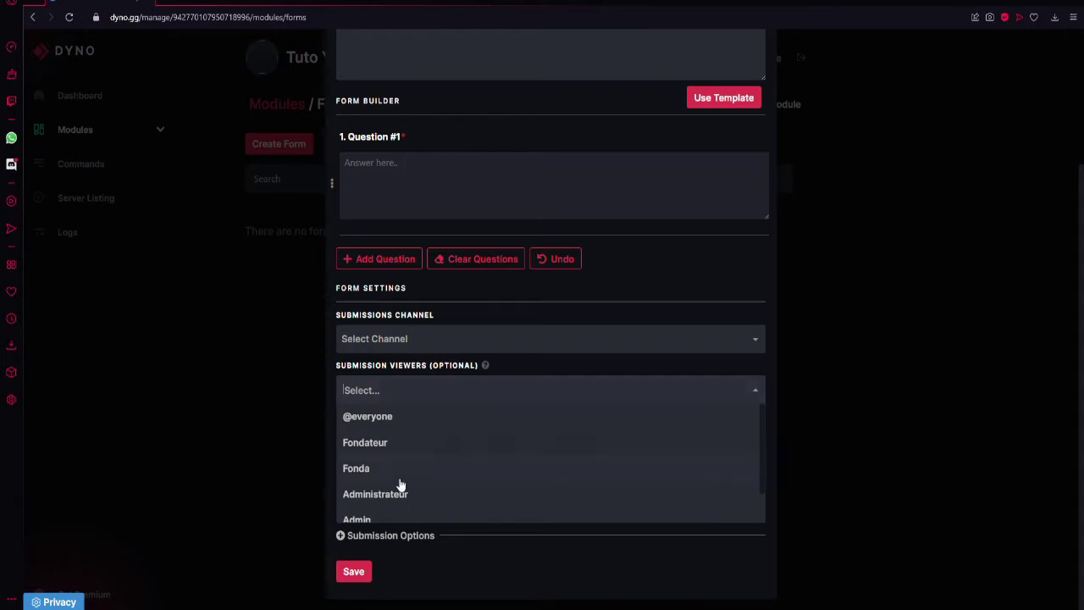
pyautogui.click(515, 370)
pyautogui.click(364, 438)
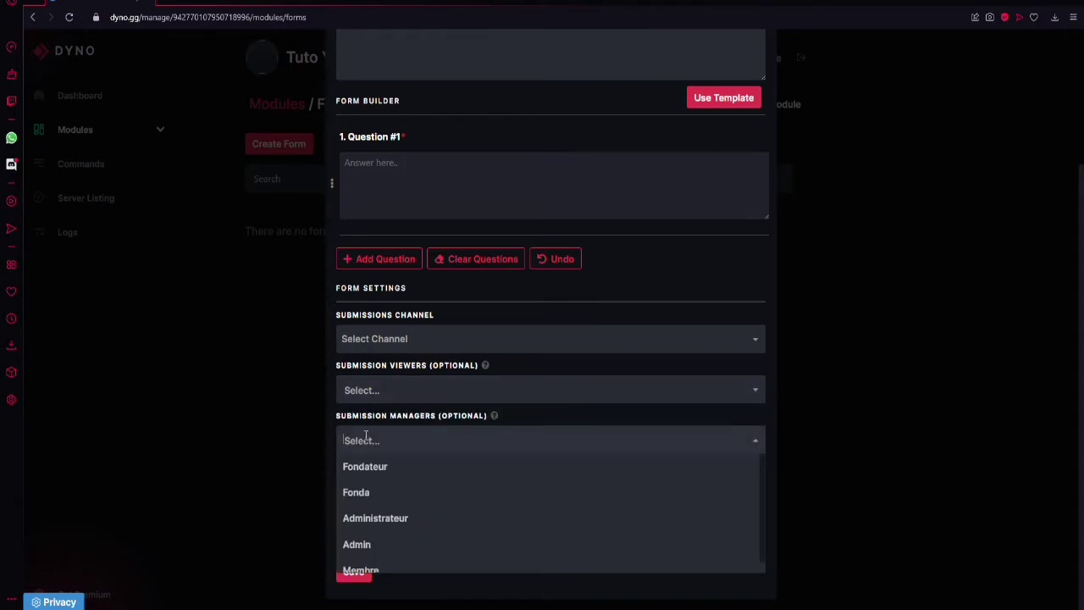
pyautogui.click(524, 406)
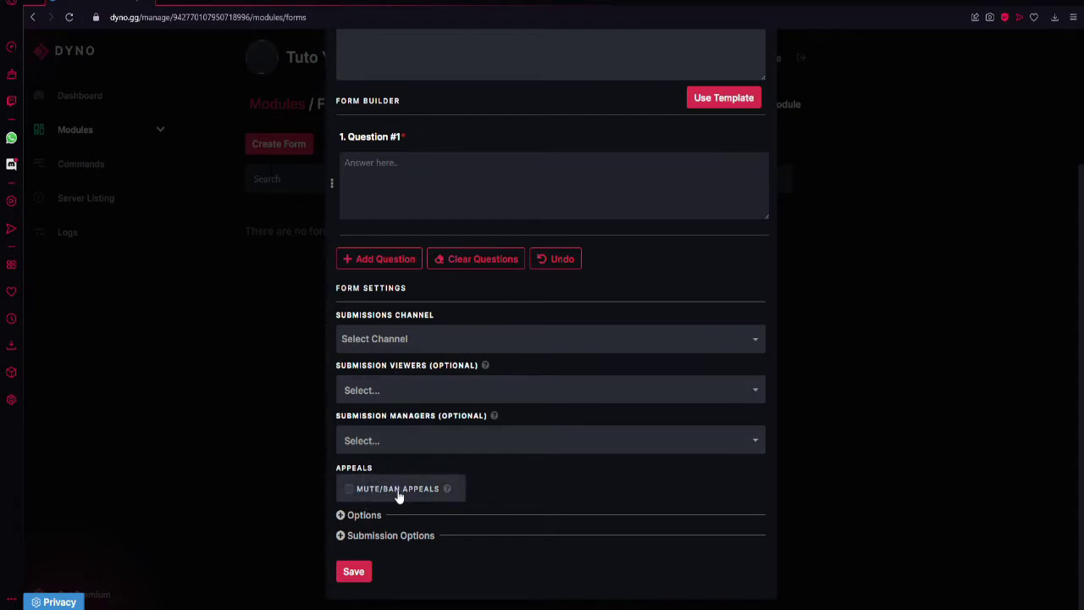
# Examine the form's options, such as Allowed Roles, Members Only and One Submission Per User, leaving them unchanged
pyautogui.click(349, 518)
pyautogui.scroll(-1, 344, 503)
pyautogui.scroll(-1, 342, 477)
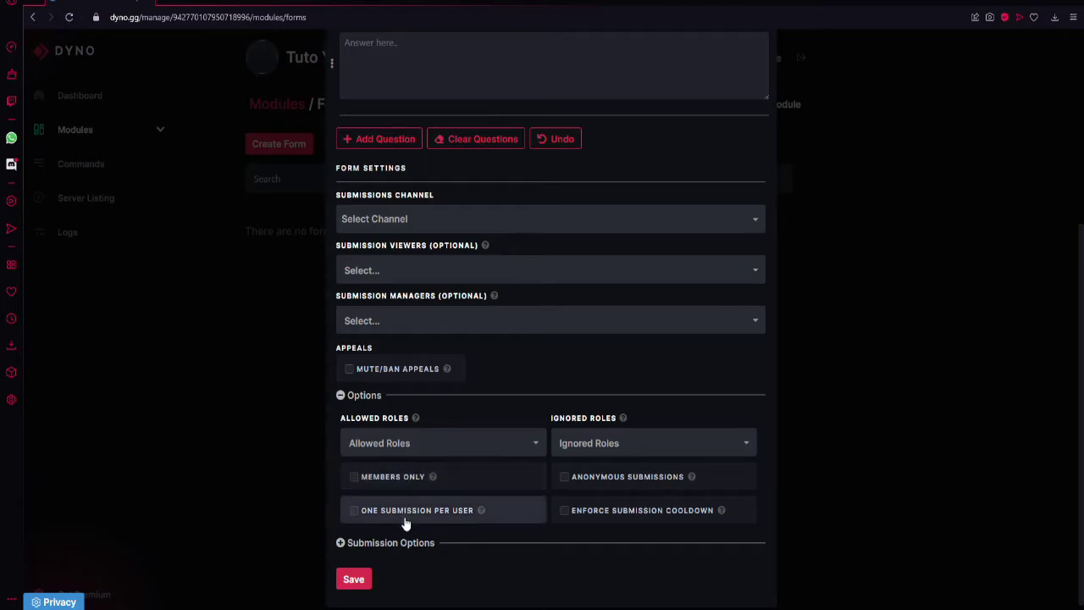
pyautogui.click(392, 445)
pyautogui.click(390, 434)
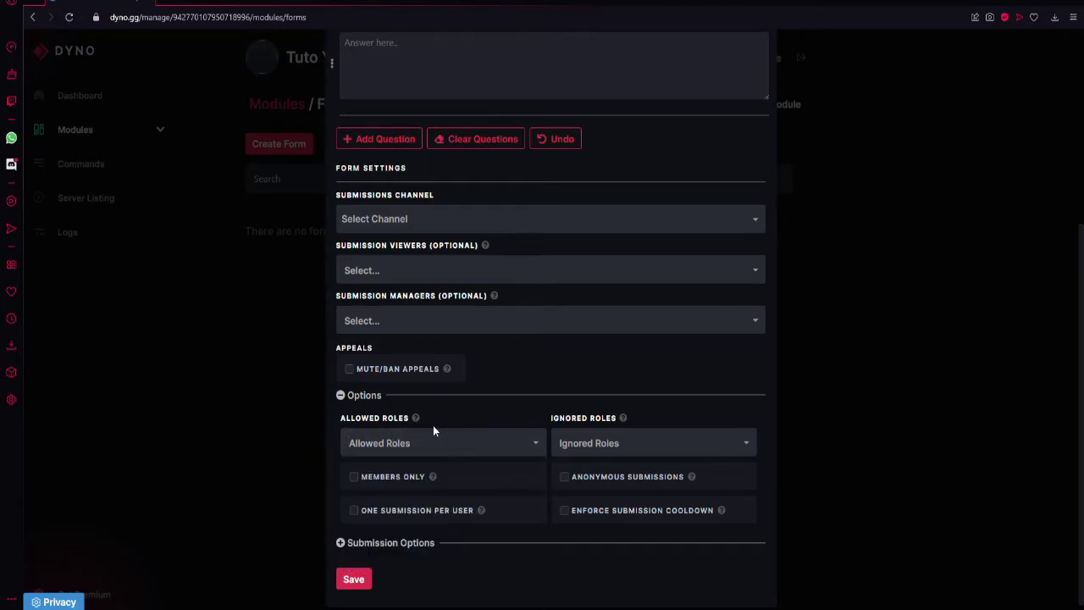
pyautogui.click(413, 443)
pyautogui.click(460, 430)
pyautogui.click(339, 395)
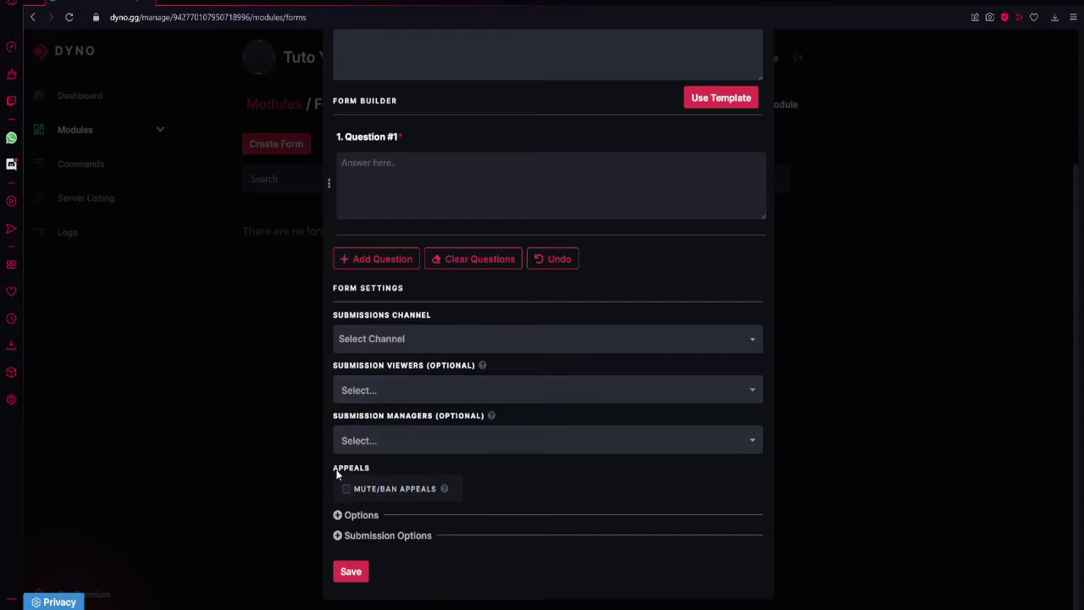
# Examine the form's submission options, including the roles that can be added to the submitter, and close the form without saving
pyautogui.click(337, 535)
pyautogui.scroll(-2, 339, 508)
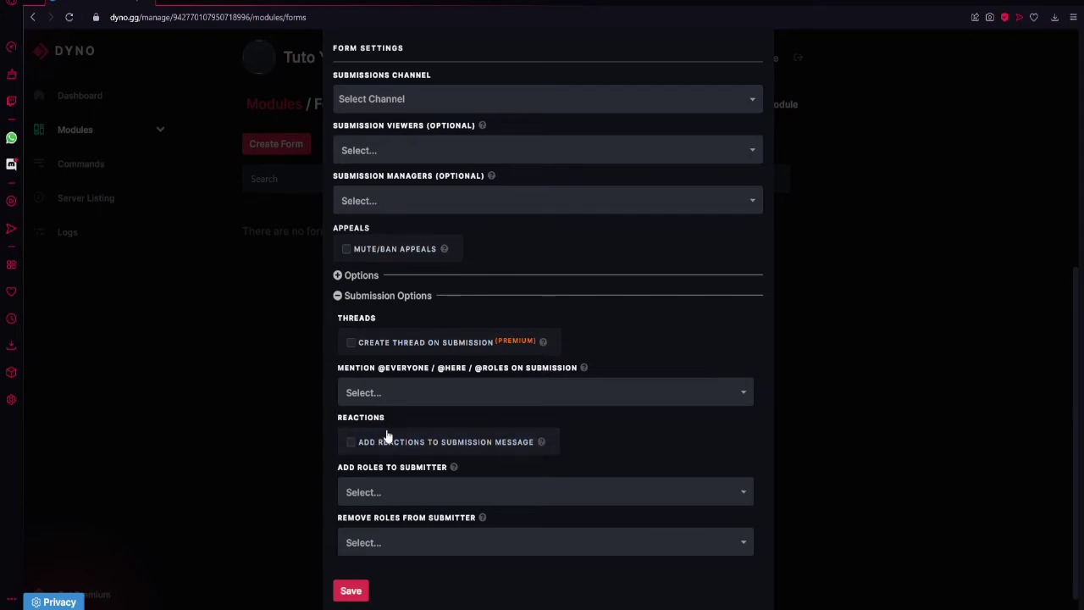
pyautogui.click(379, 491)
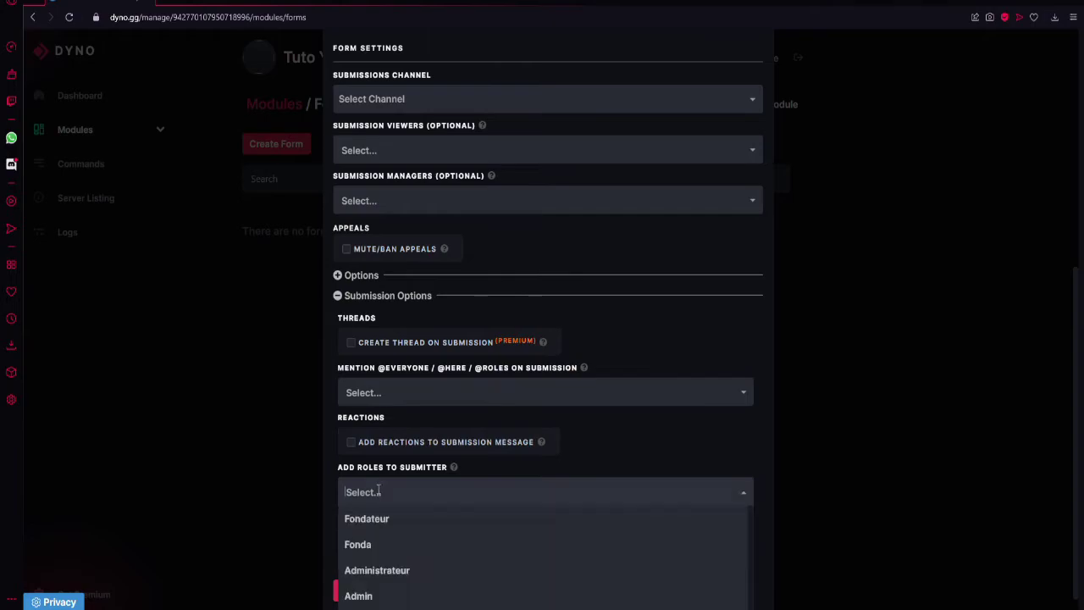
pyautogui.click(526, 458)
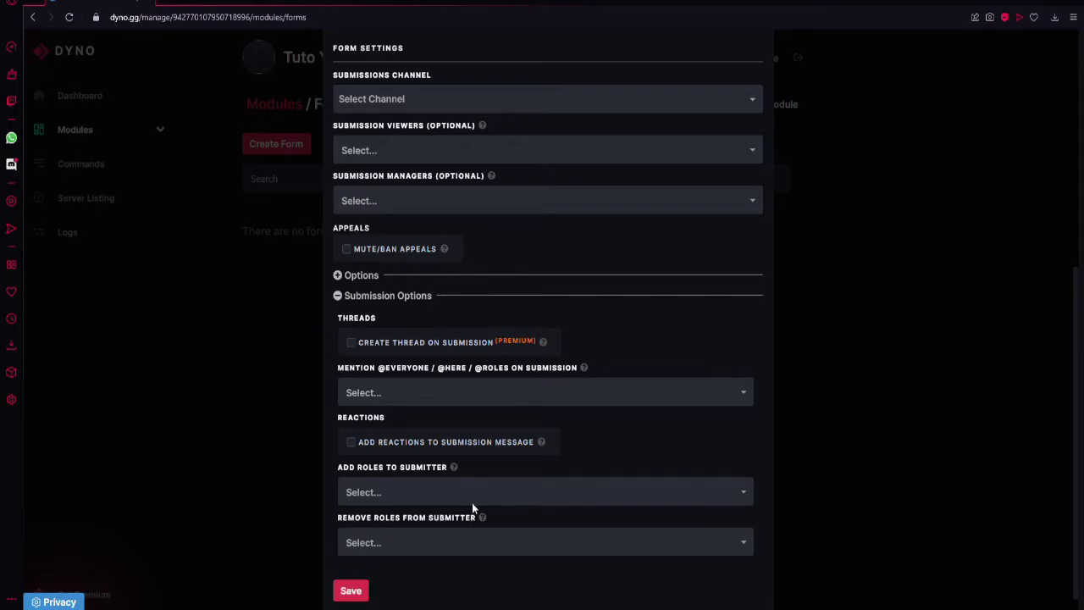
pyautogui.scroll(2, 599, 295)
pyautogui.scroll(3, 711, 98)
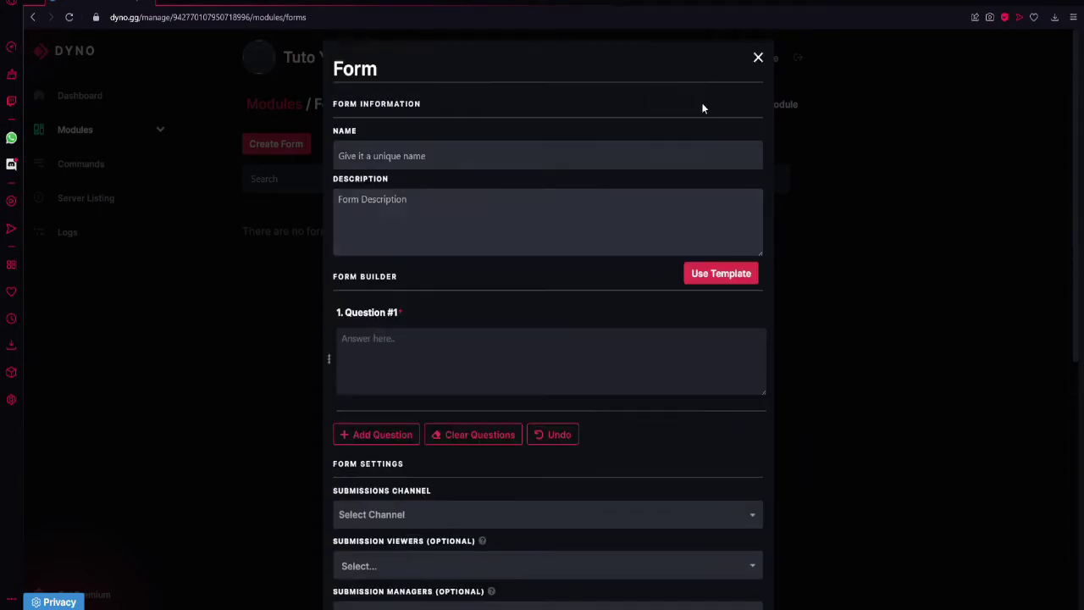
pyautogui.click(759, 60)
# Open the Giveaways module and start creating a new giveaway
pyautogui.click(159, 131)
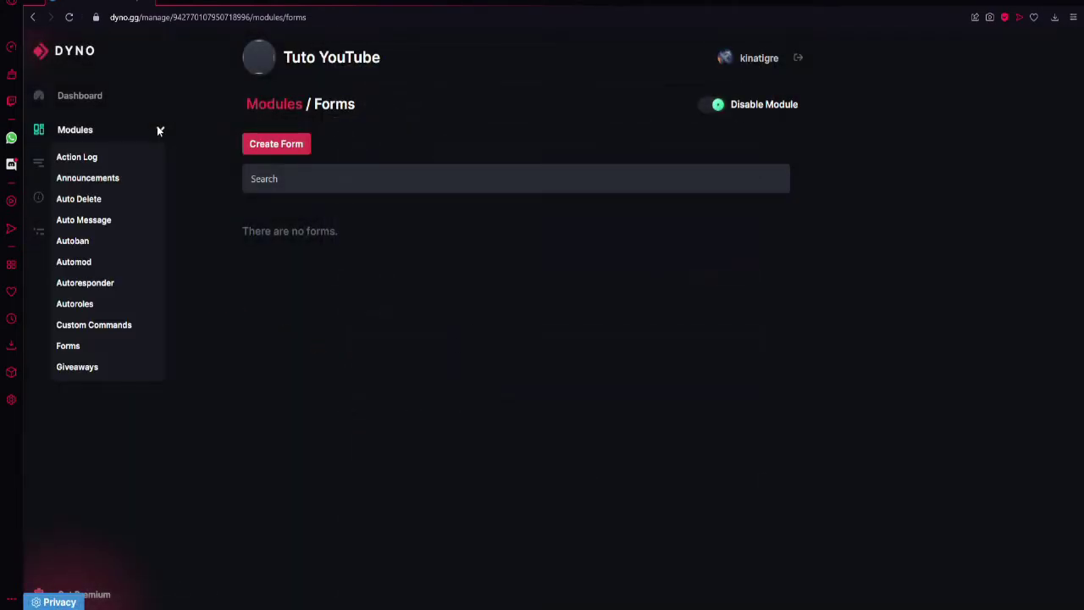
pyautogui.click(97, 369)
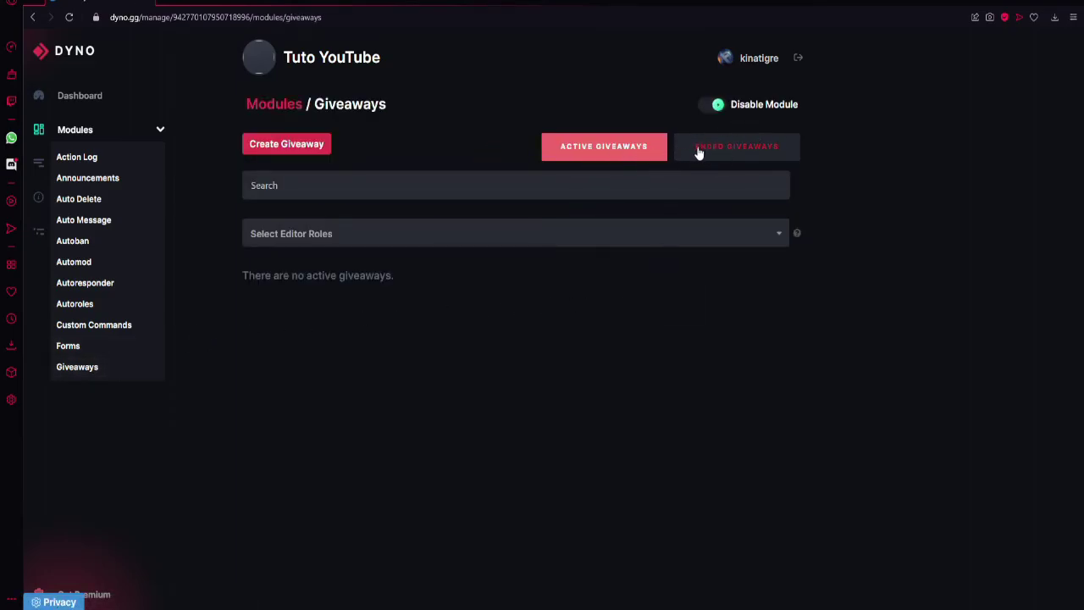
pyautogui.click(313, 149)
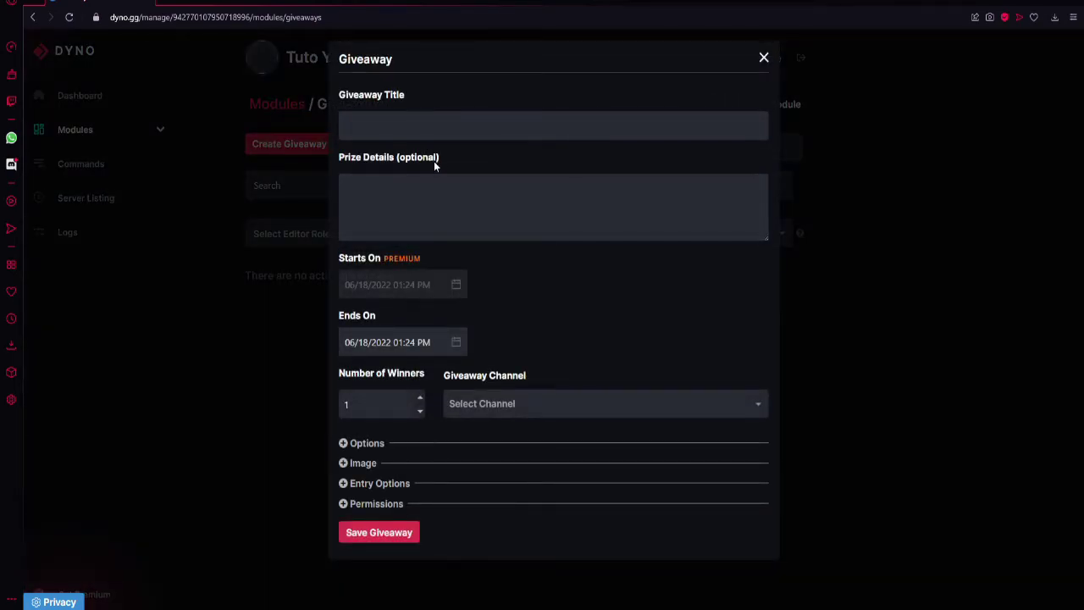
# Examine the giveaway's prize details field and its channel choices, leaving both unset
pyautogui.moveTo(353, 163); pyautogui.dragTo(437, 161)
pyautogui.click(364, 187)
pyautogui.click(423, 195)
pyautogui.click(513, 404)
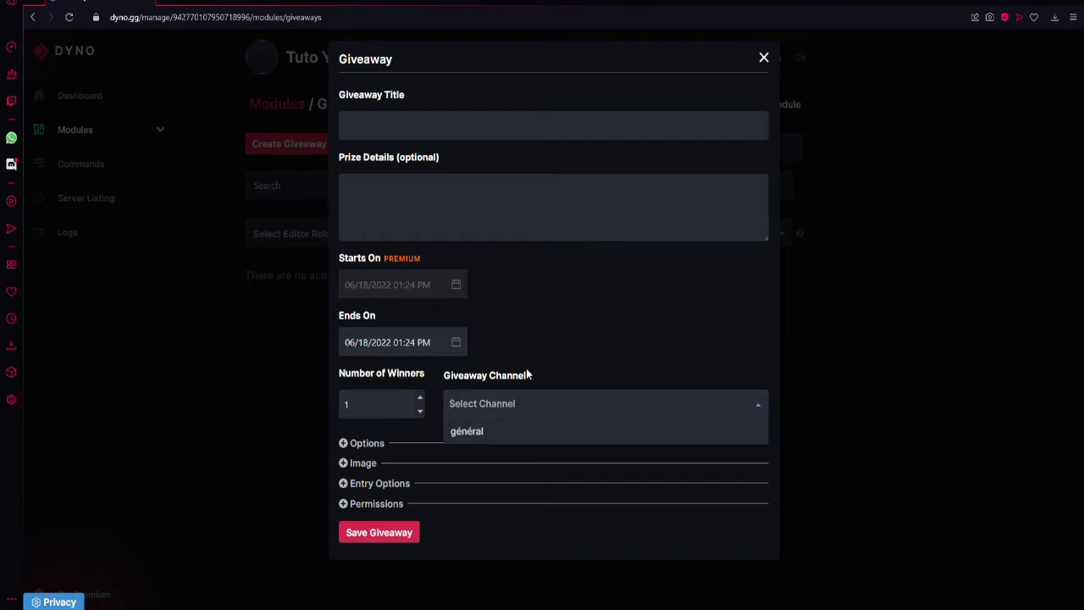
pyautogui.click(525, 375)
# Examine the giveaway's general options, image section and entry options, leaving them unchanged
pyautogui.click(349, 446)
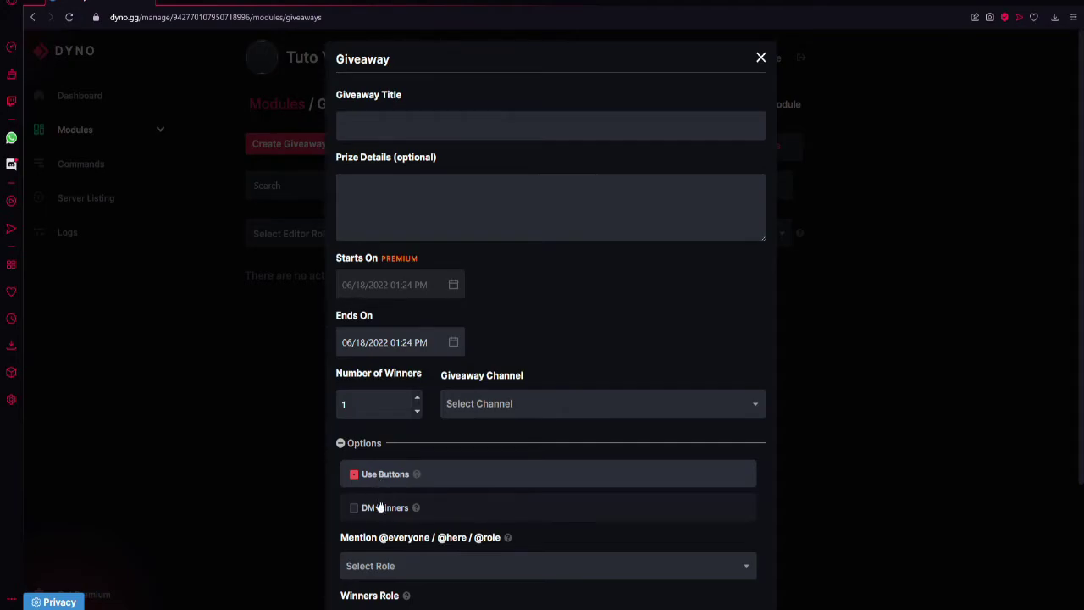
pyautogui.click(341, 445)
pyautogui.click(341, 465)
pyautogui.click(338, 464)
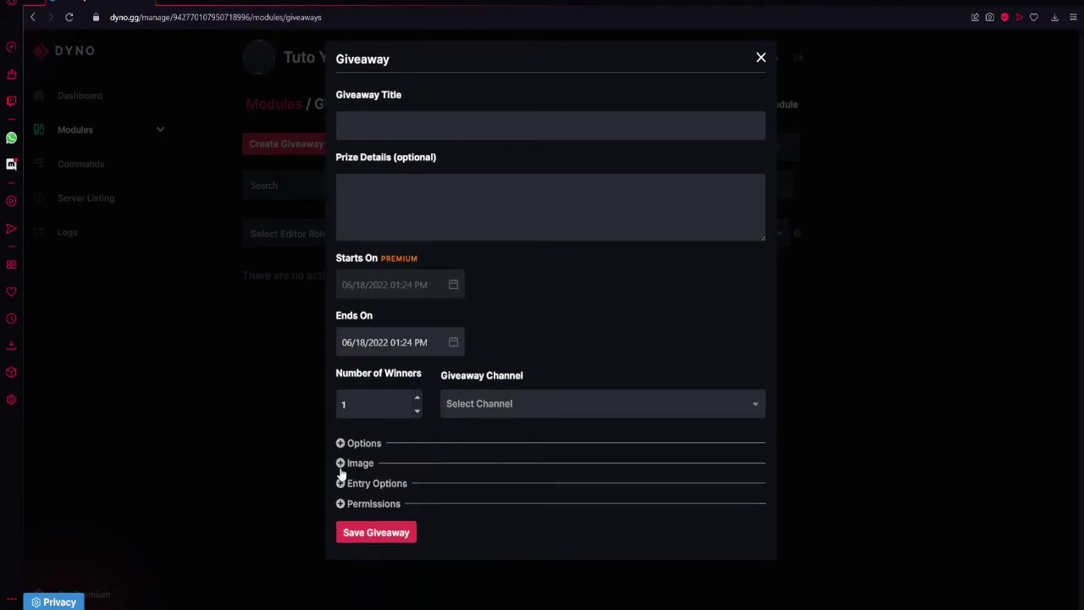
pyautogui.click(340, 485)
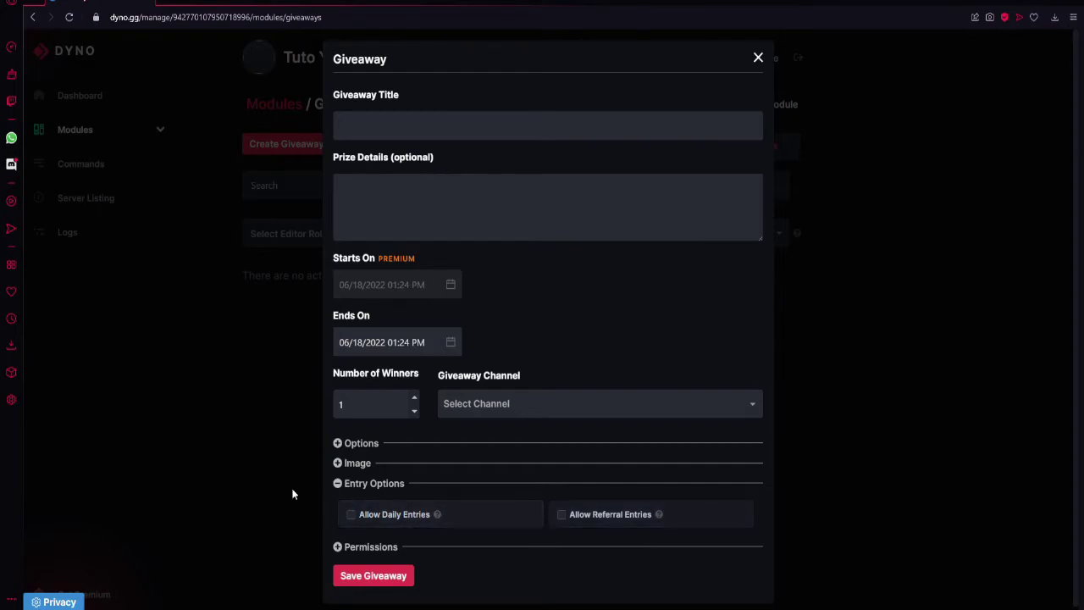
# Examine the giveaway's permission options, including the invite link and the allowed and ignored roles, and close the giveaway without saving
pyautogui.click(337, 486)
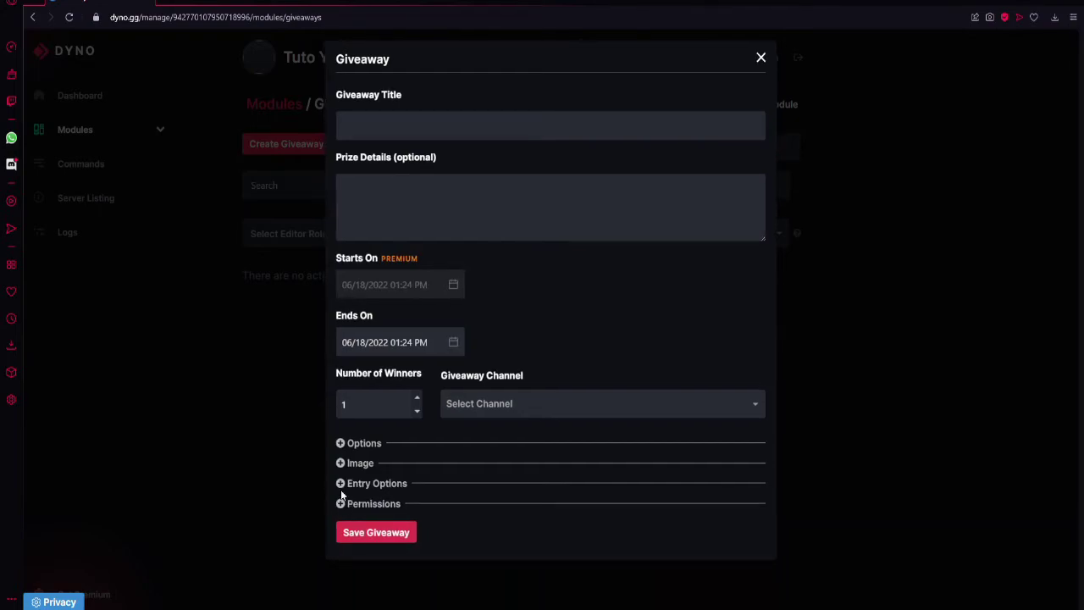
pyautogui.click(339, 504)
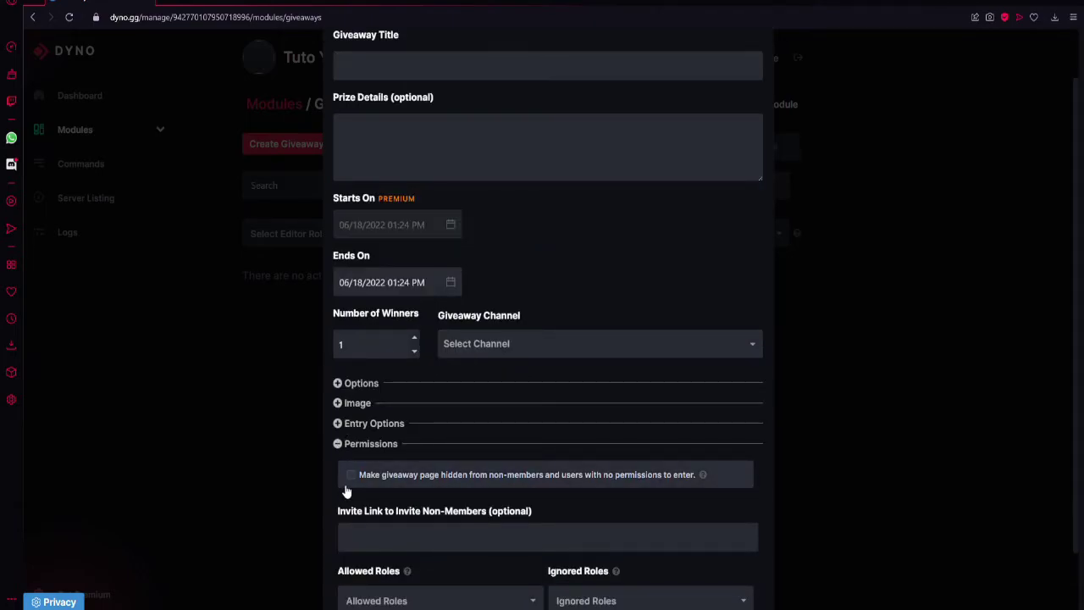
pyautogui.scroll(-2, 348, 502)
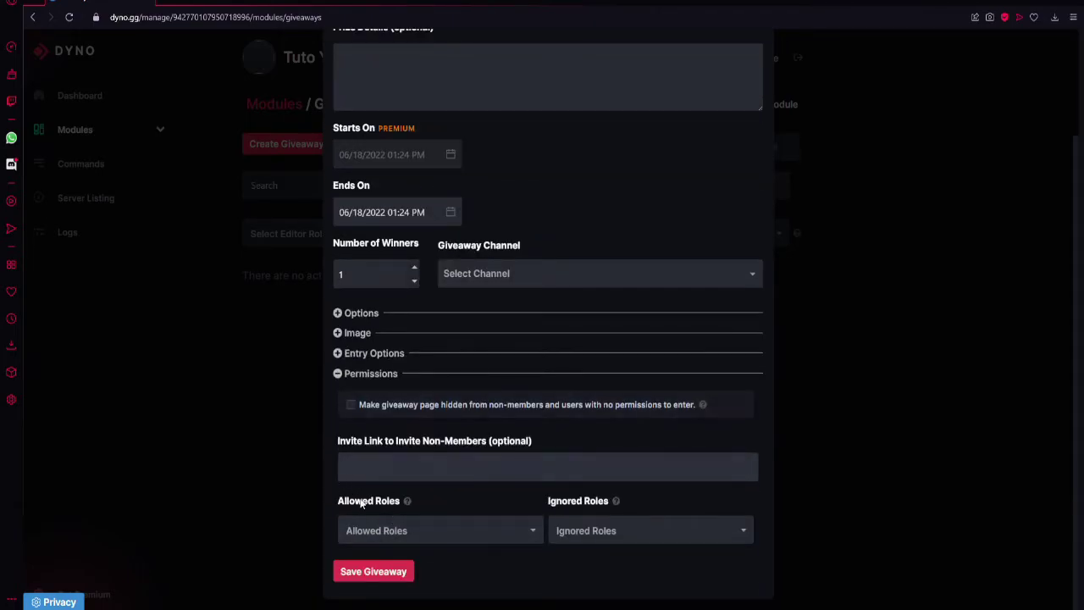
pyautogui.click(453, 470)
pyautogui.click(338, 374)
pyautogui.click(759, 57)
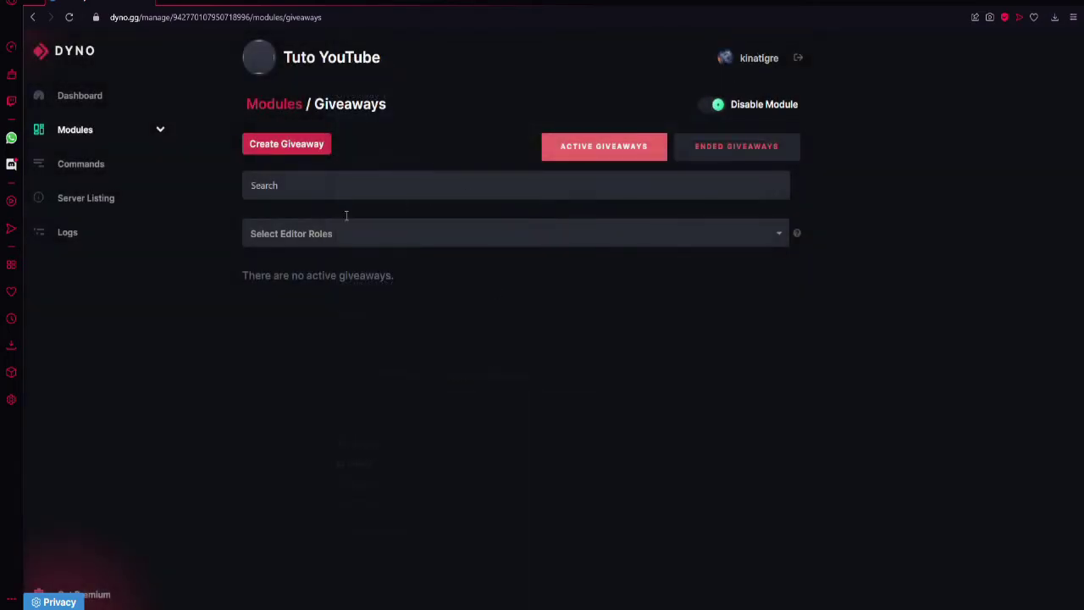
# Look through the overview of all modules and open the Message Embedder module
pyautogui.click(142, 137)
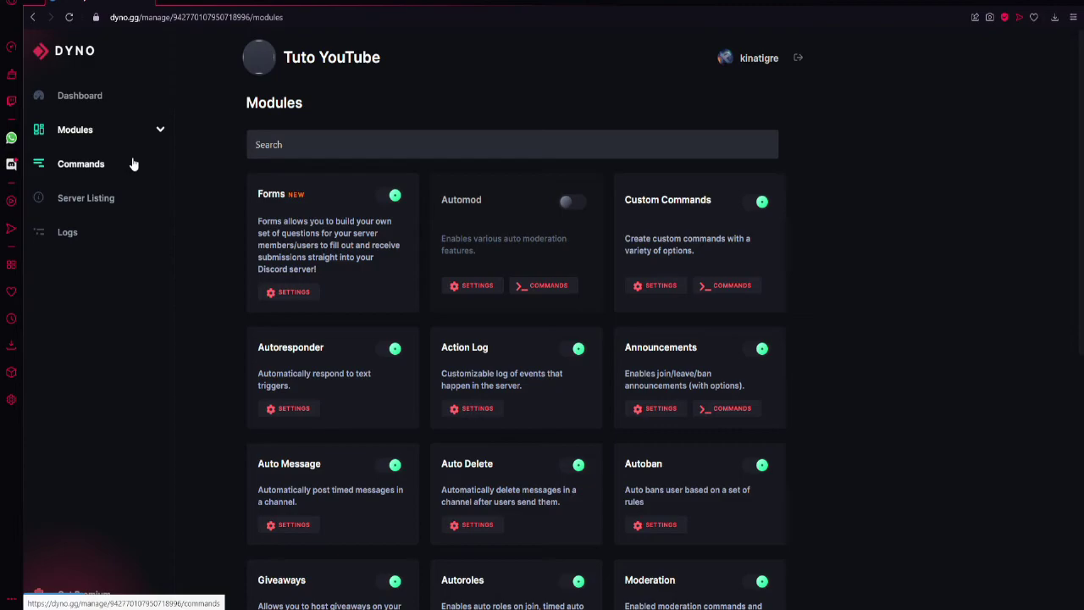
pyautogui.scroll(-5, 369, 308)
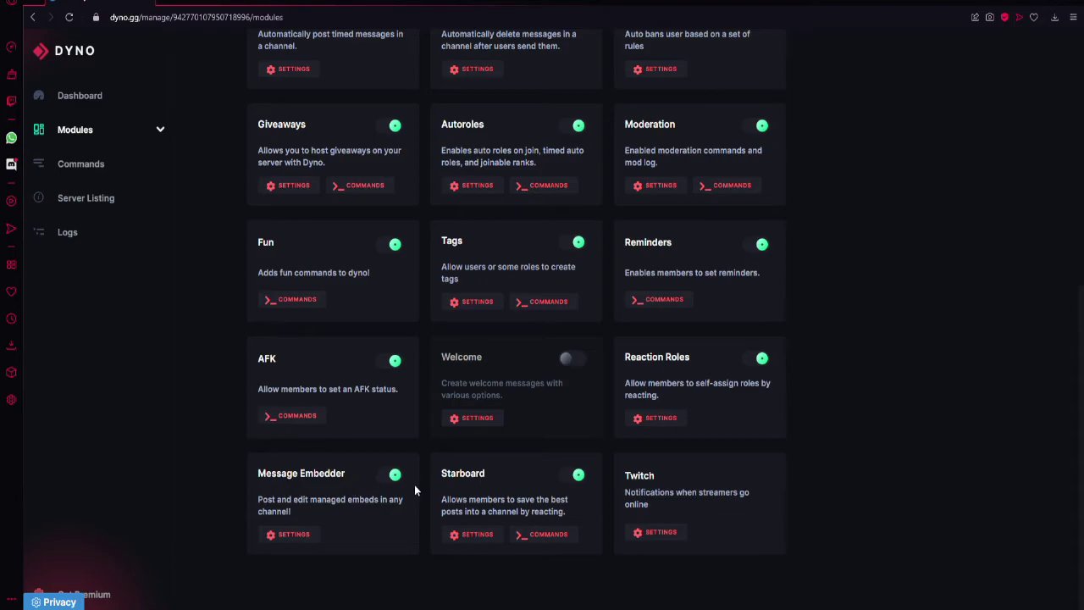
pyautogui.scroll(5, 405, 484)
pyautogui.click(160, 130)
pyautogui.scroll(-4, 102, 254)
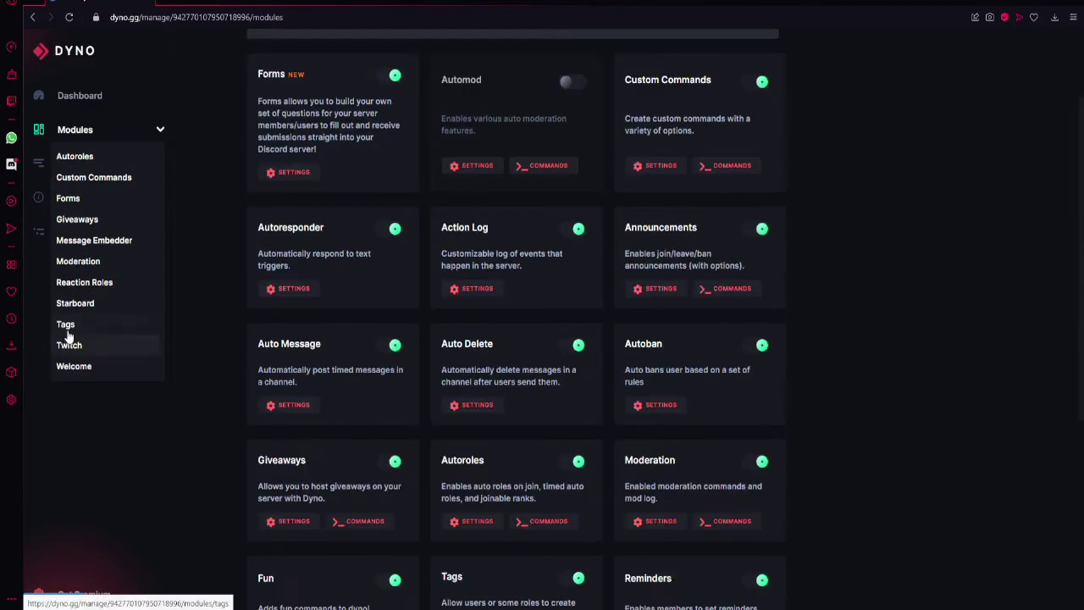
pyautogui.scroll(2, 78, 280)
pyautogui.scroll(-2, 88, 281)
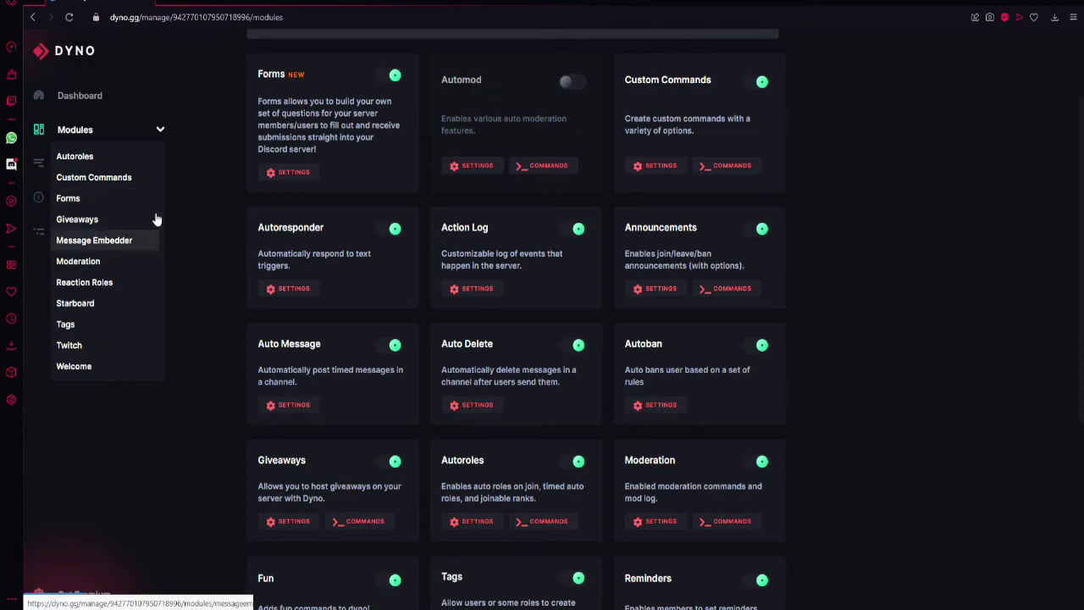
pyautogui.click(84, 244)
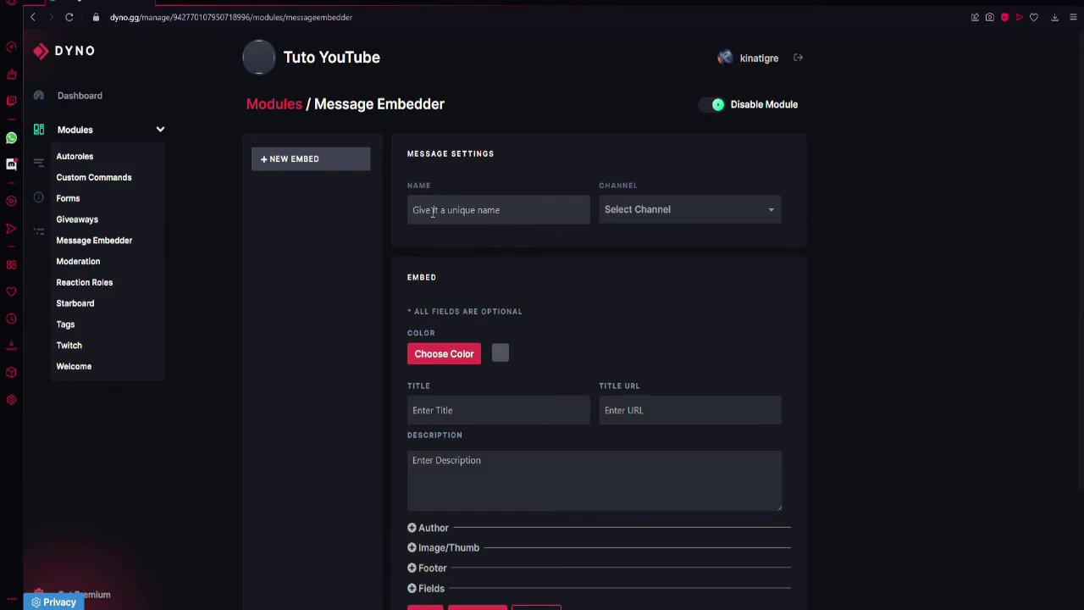
# Examine the new embed's message settings, embed fields and preview, leaving everything unset
pyautogui.click(485, 215)
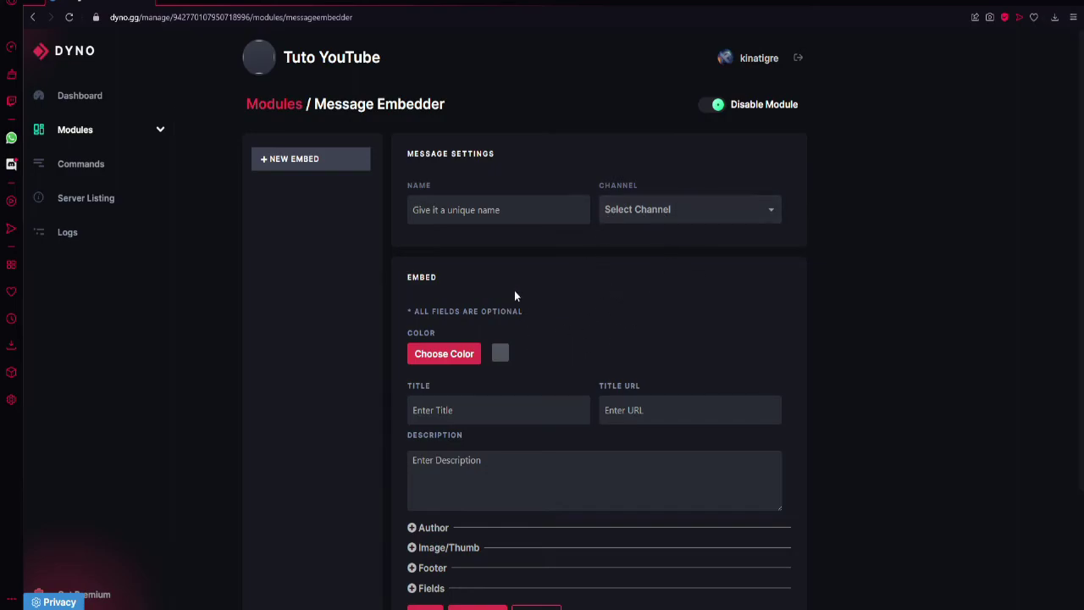
pyautogui.scroll(-1, 521, 307)
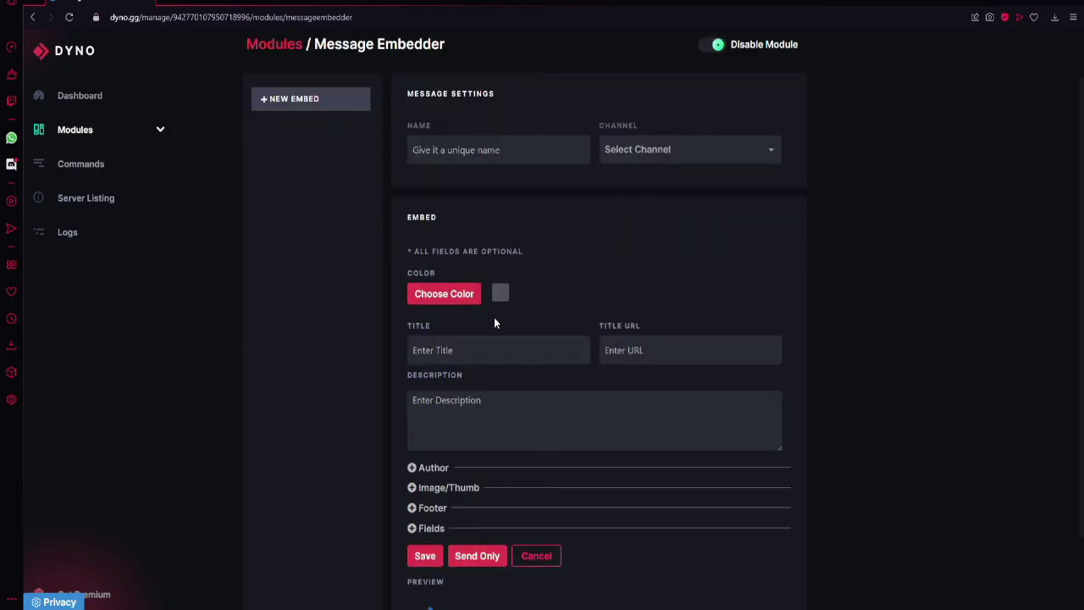
pyautogui.scroll(-2, 567, 360)
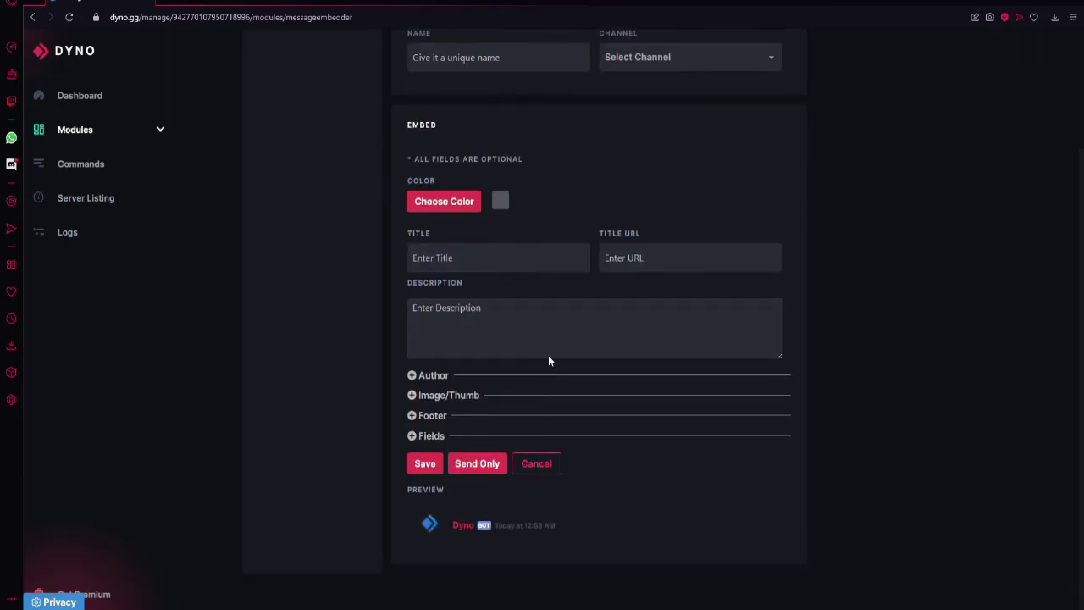
pyautogui.scroll(3, 552, 351)
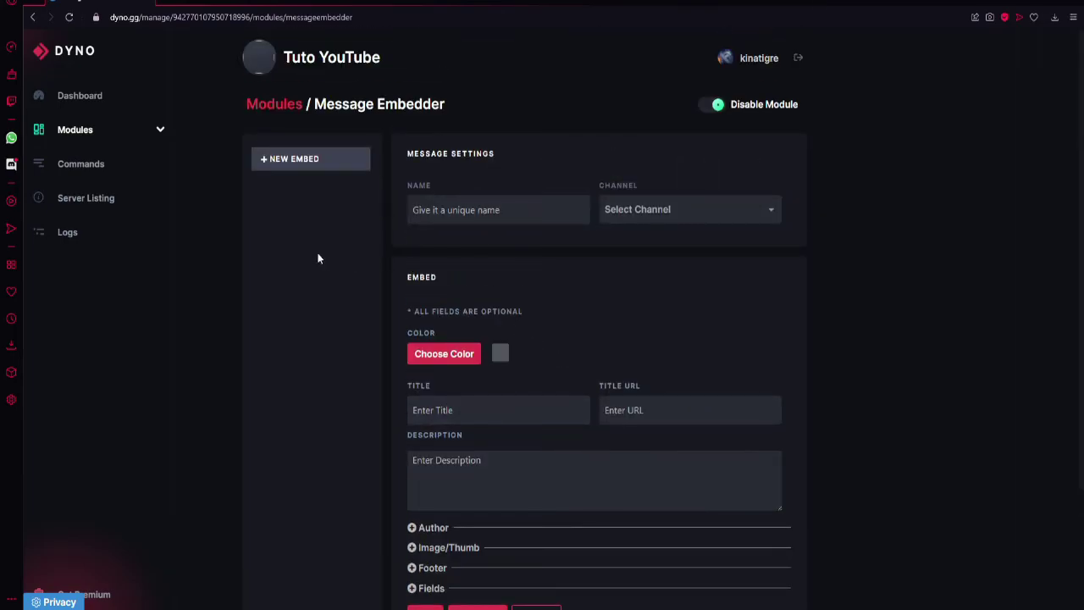
pyautogui.scroll(-1, 457, 373)
pyautogui.scroll(-1, 461, 398)
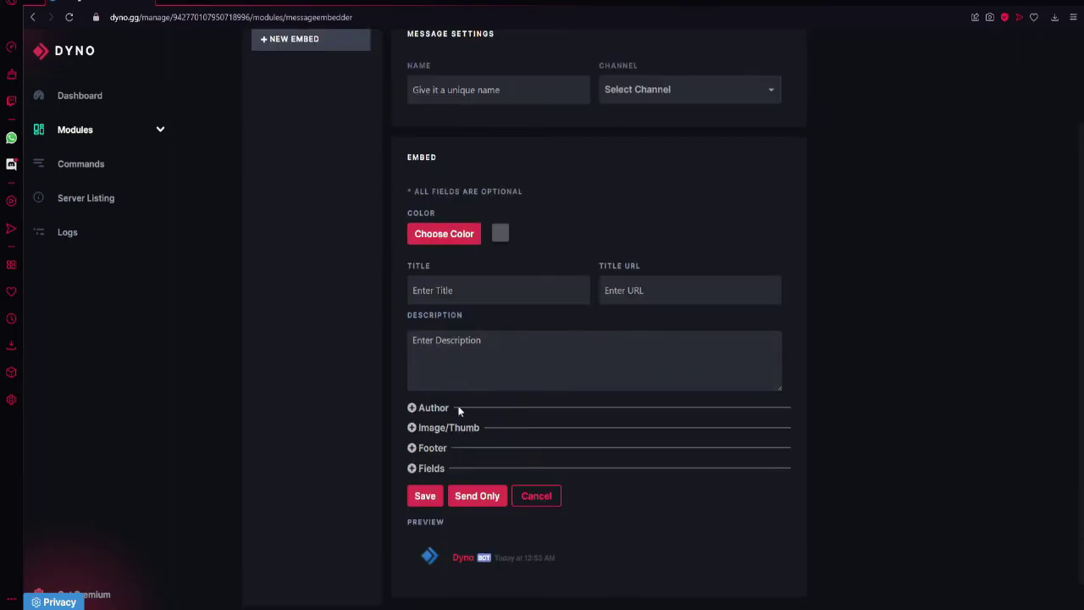
pyautogui.scroll(1, 254, 287)
# Open the Moderation module, glance at its Autopunish page and return to its general settings
pyautogui.click(160, 132)
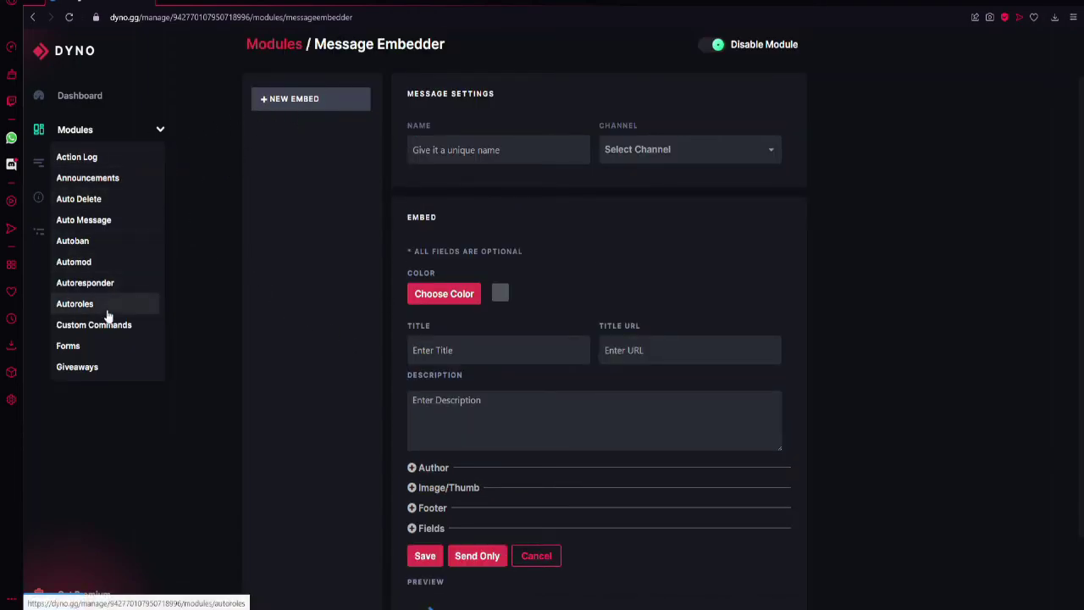
pyautogui.scroll(-1, 107, 318)
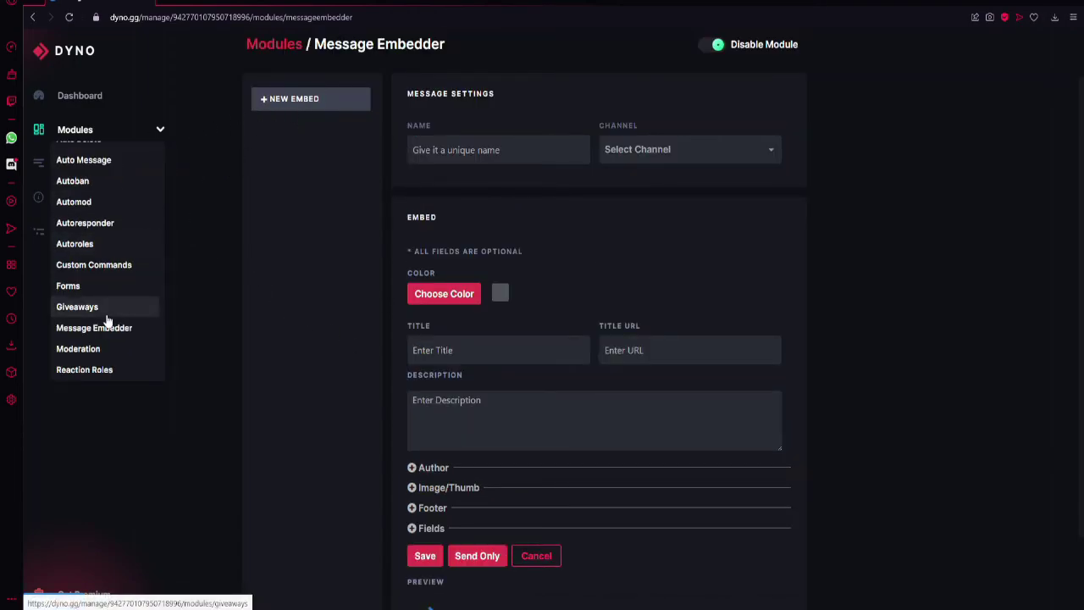
pyautogui.click(77, 349)
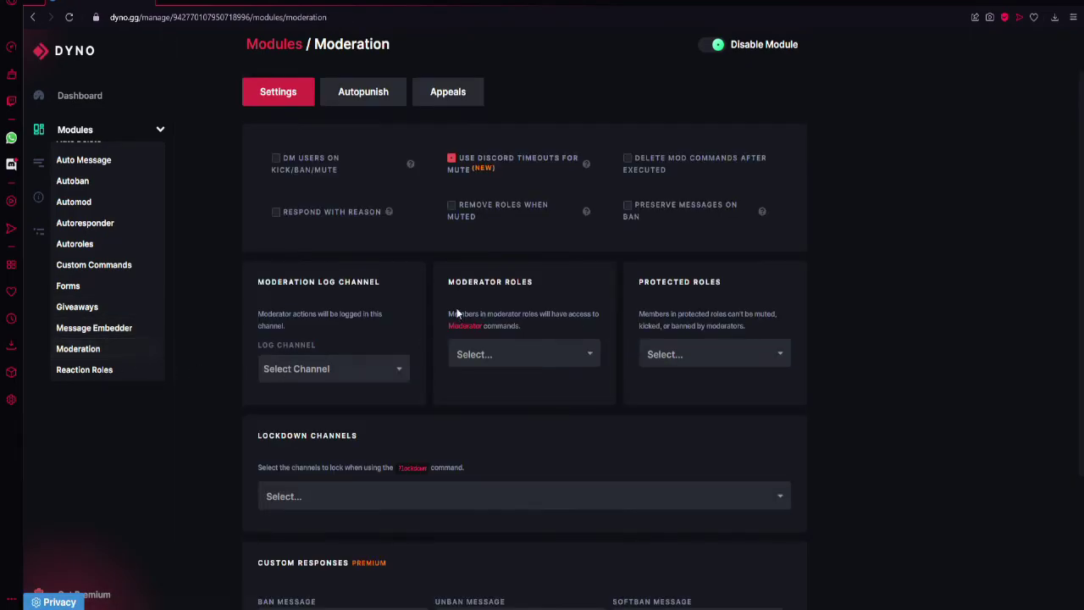
pyautogui.click(362, 93)
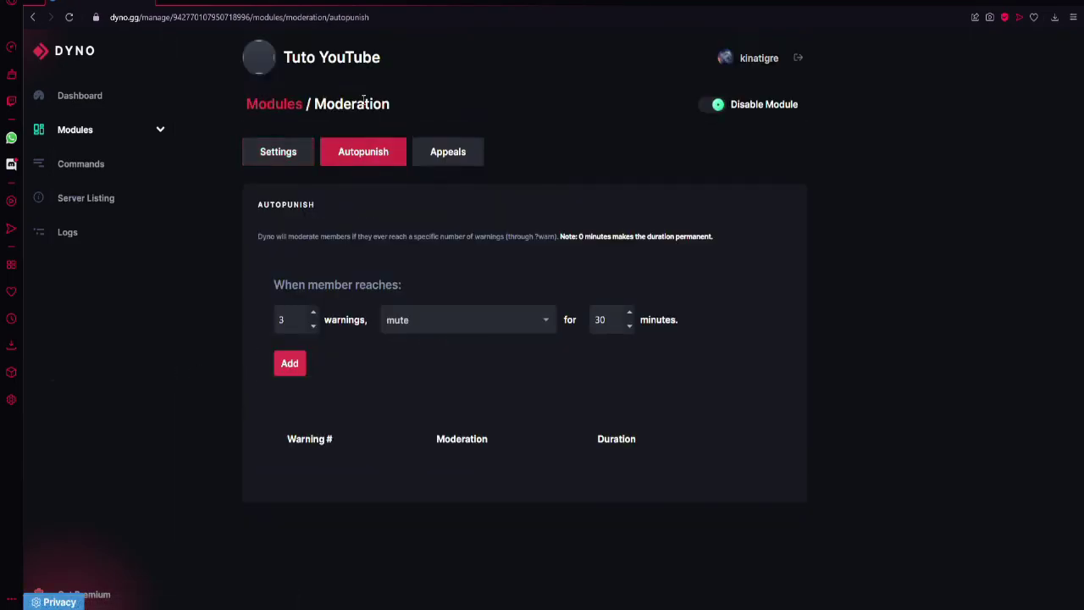
pyautogui.click(279, 154)
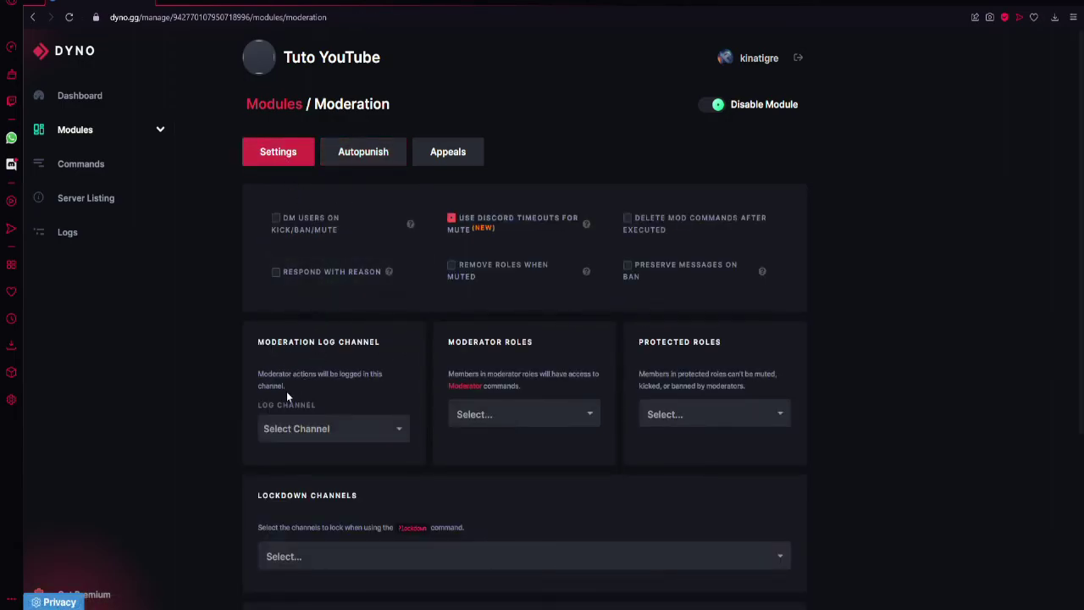
# Examine the moderation log channel and moderator role choices, the lockdown channels and the custom responses without changing them
pyautogui.click(330, 428)
pyautogui.click(228, 426)
pyautogui.click(468, 420)
pyautogui.click(480, 423)
pyautogui.scroll(-1, 570, 441)
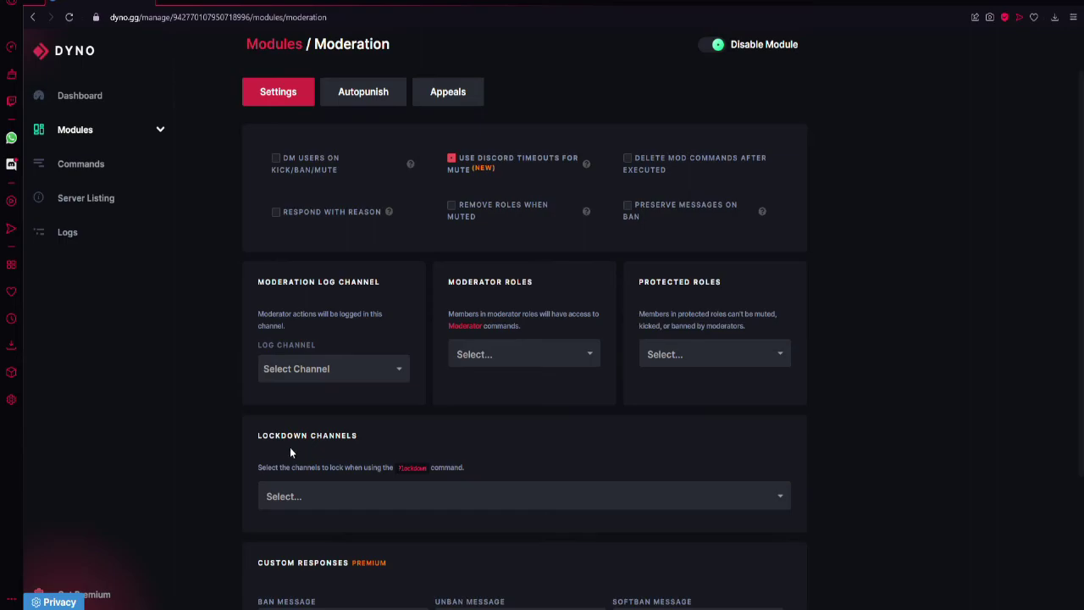
pyautogui.scroll(-2, 290, 452)
pyautogui.scroll(3, 348, 460)
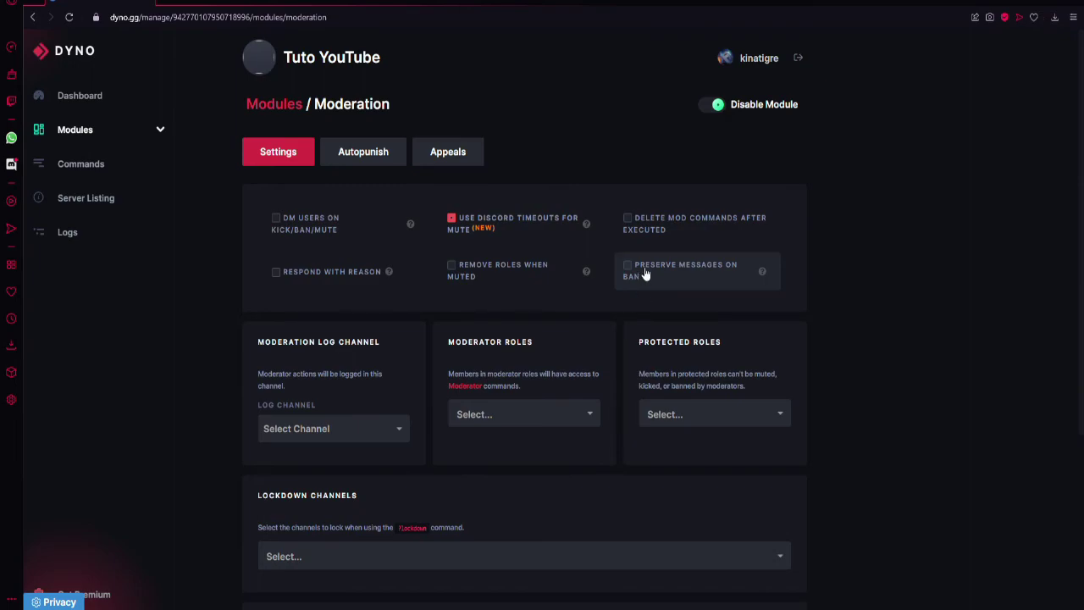
# Examine the Autopunish rule's punishment choices for members who reach the warning limit, without adding a rule
pyautogui.click(374, 161)
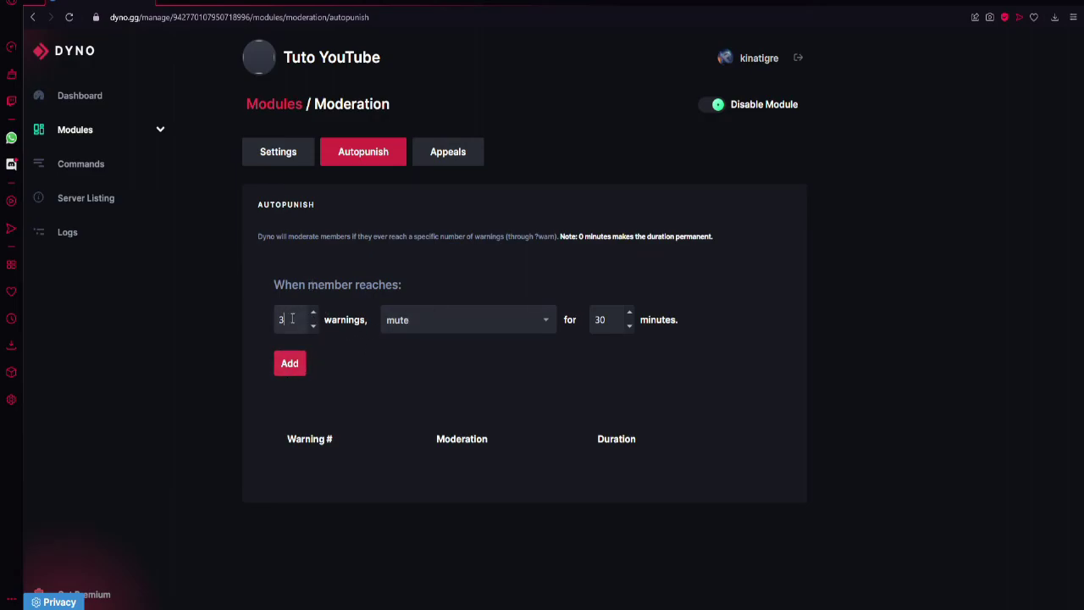
pyautogui.click(415, 326)
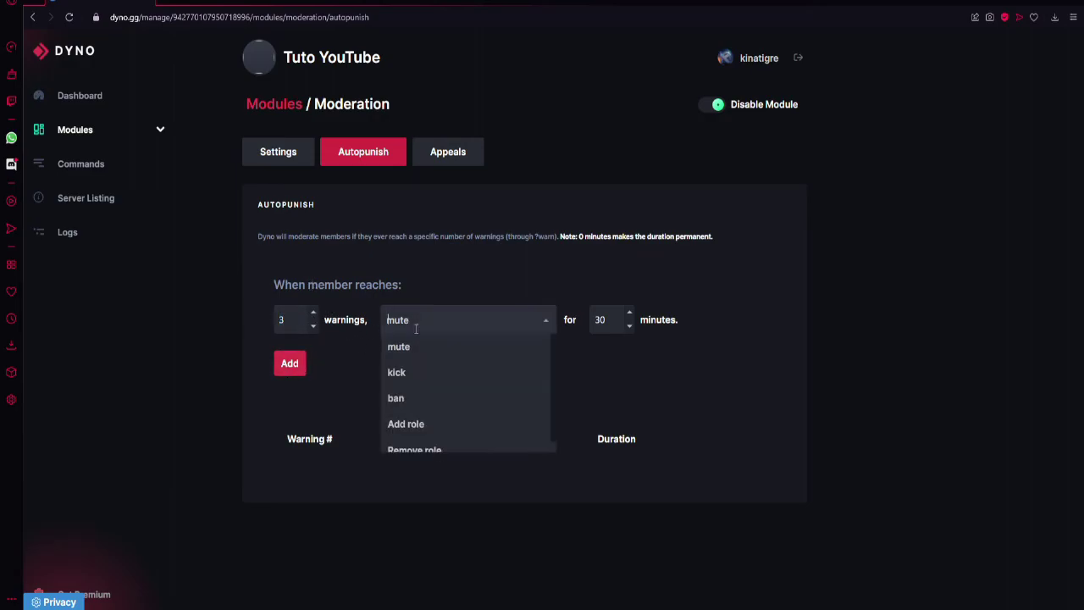
pyautogui.click(438, 291)
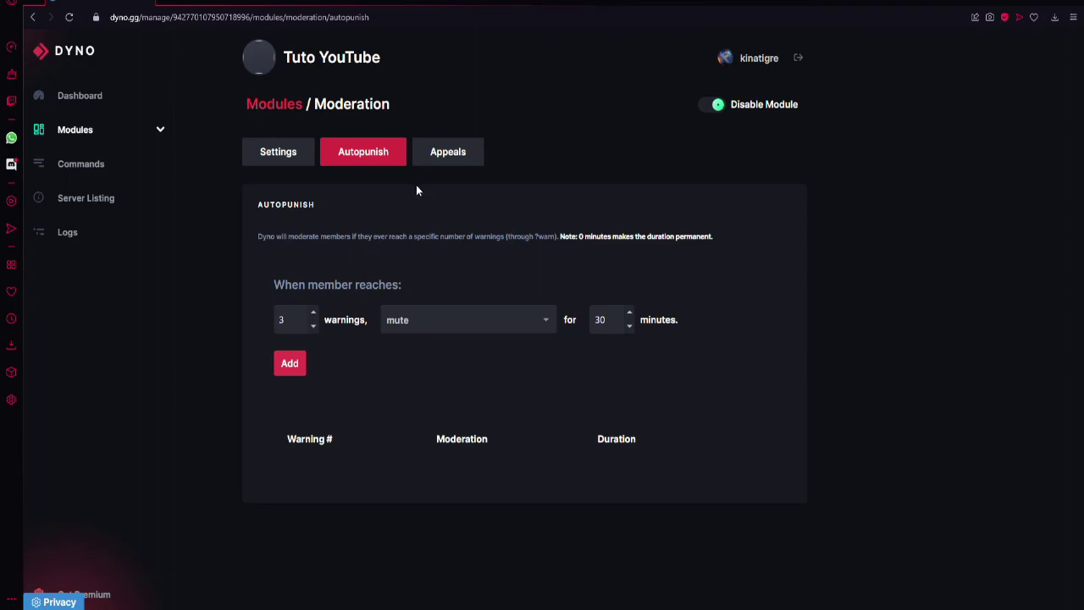
# Open the moderation appeals page, decline enabling mute/ban DMs and examine the appeal form choices
pyautogui.click(432, 160)
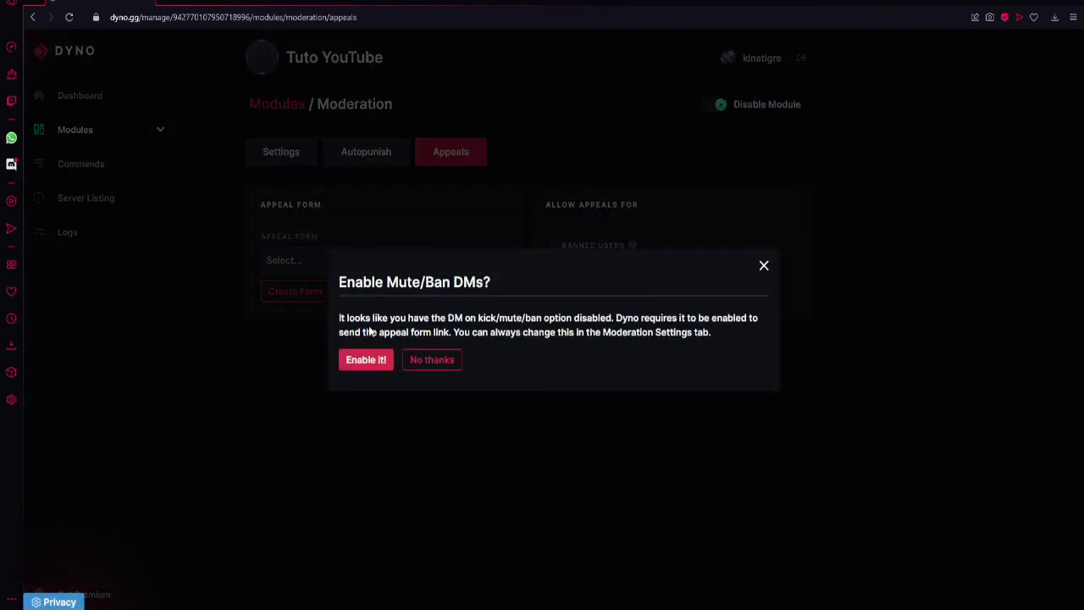
pyautogui.click(429, 359)
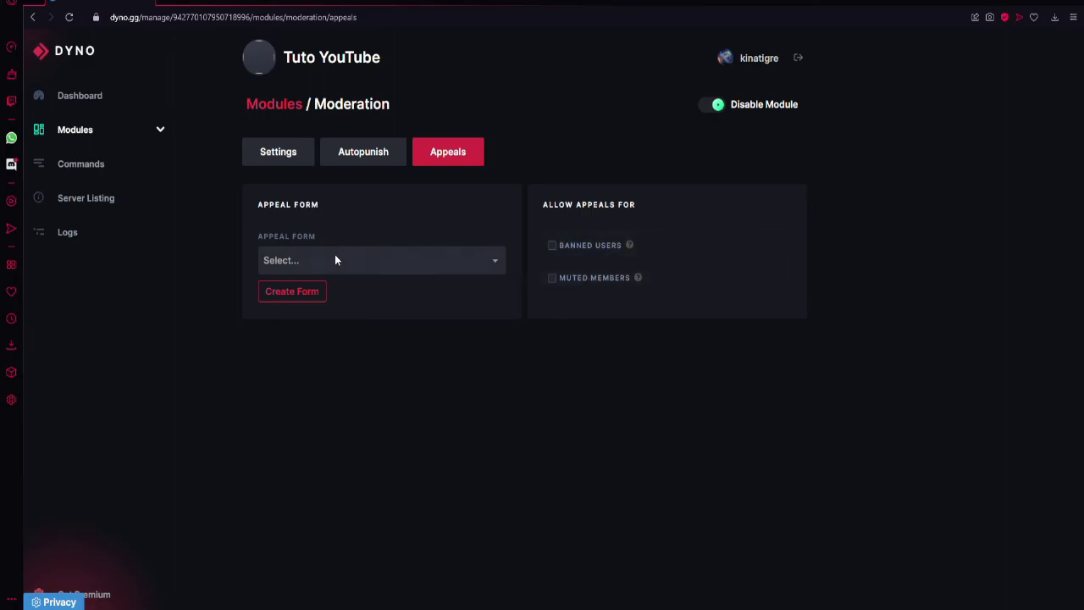
pyautogui.click(296, 259)
pyautogui.click(240, 282)
pyautogui.click(269, 293)
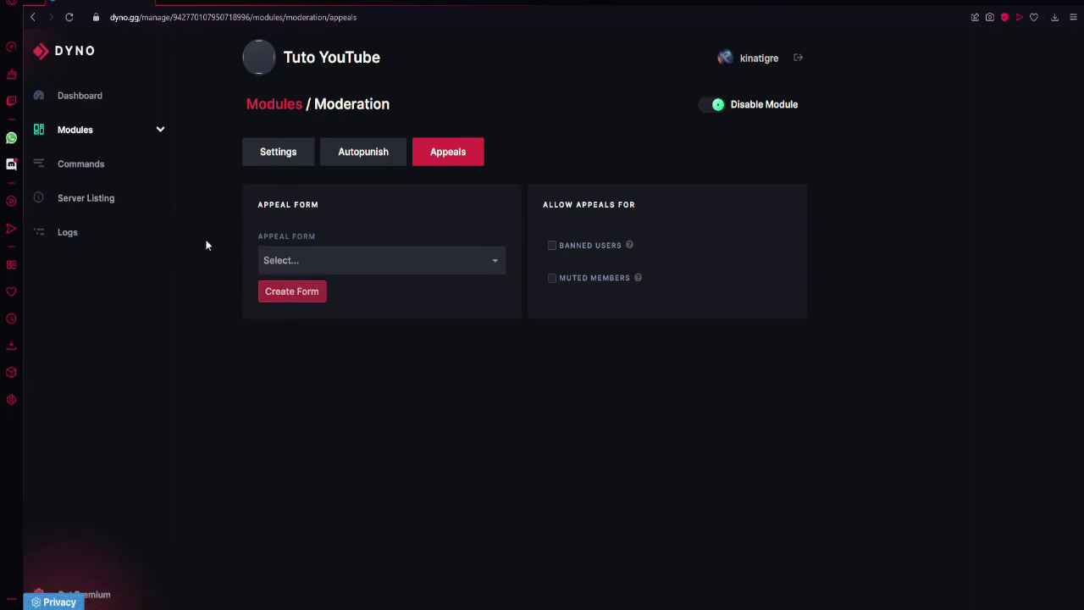
# Open the Reaction Roles module and view its message, selection and reaction settings
pyautogui.click(159, 128)
pyautogui.scroll(-2, 105, 317)
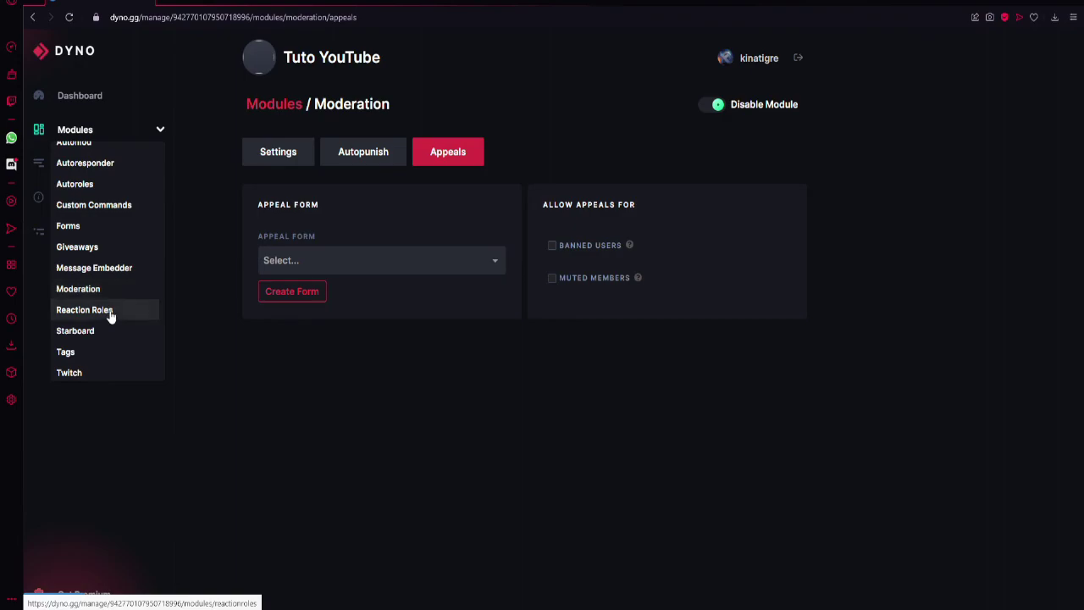
pyautogui.click(110, 316)
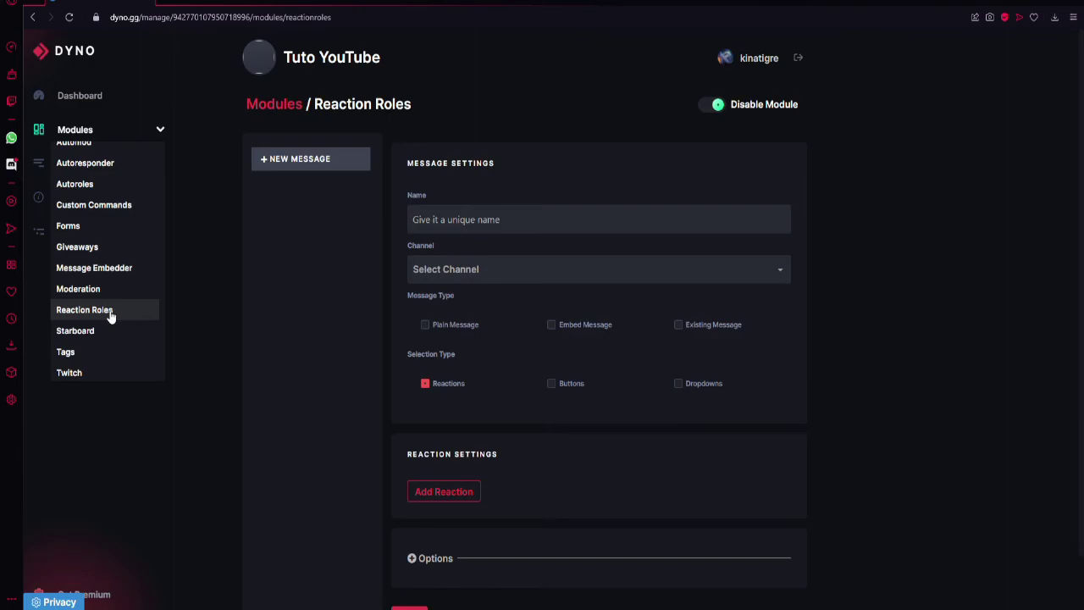
pyautogui.scroll(-1, 440, 305)
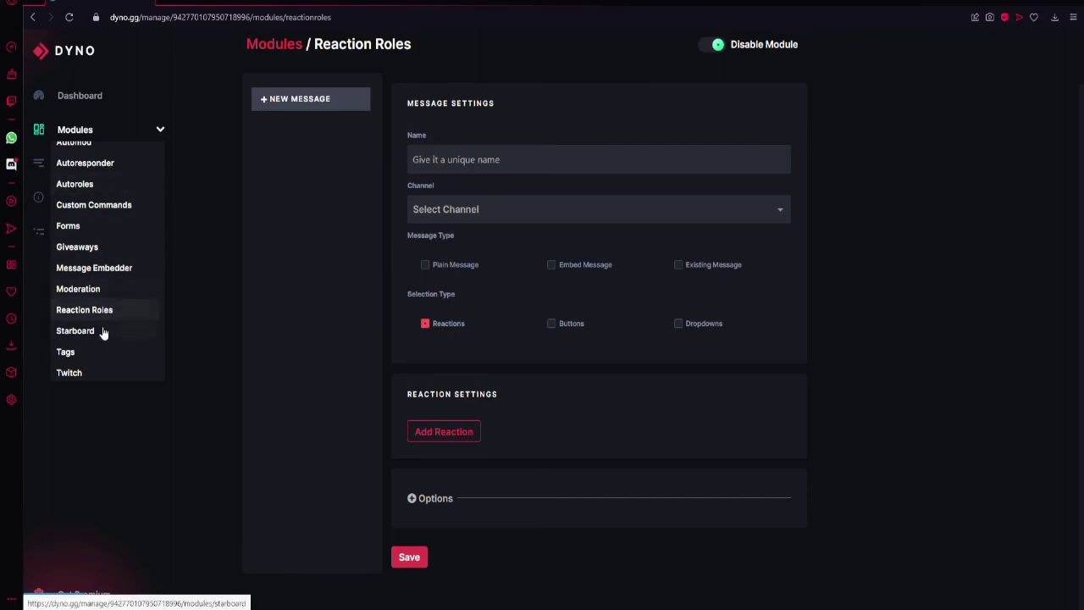
# Expand the reaction role message's additional options and examine its type, role restrictions and reaction behaviours, leaving them unchanged
pyautogui.click(412, 499)
pyautogui.scroll(-2, 414, 475)
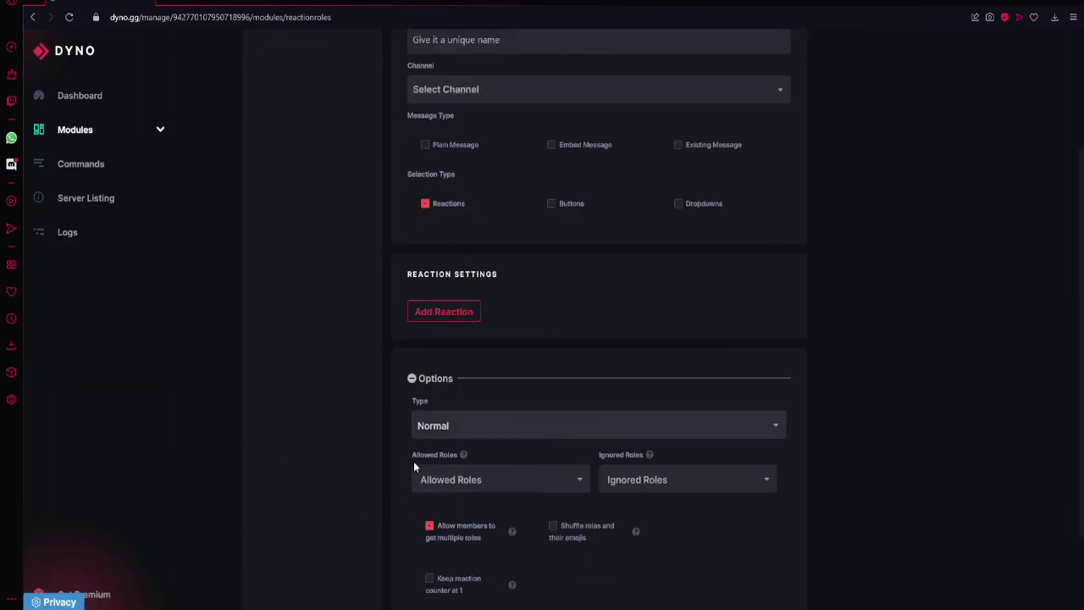
pyautogui.click(434, 420)
pyautogui.click(366, 440)
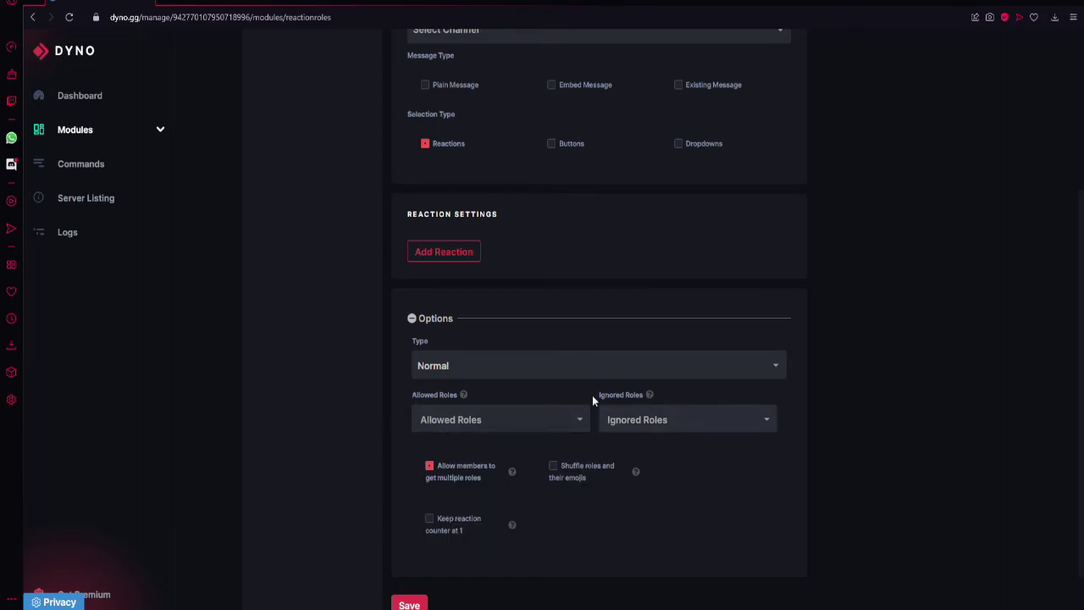
pyautogui.scroll(-1, 607, 393)
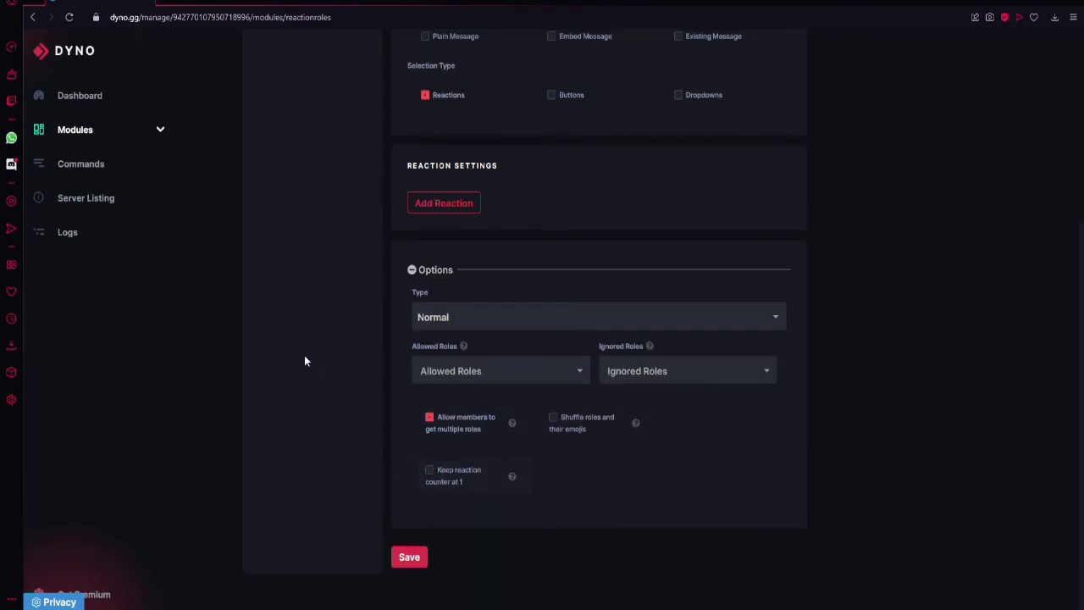
# Open the Starboard module and examine its star count setting
pyautogui.click(97, 136)
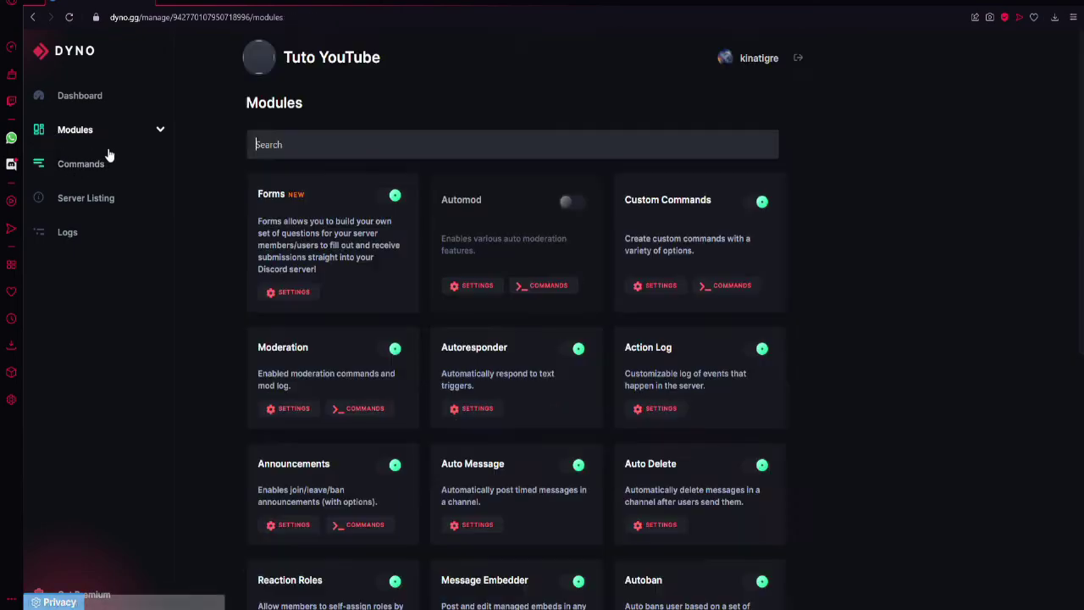
pyautogui.click(158, 131)
pyautogui.scroll(-2, 116, 325)
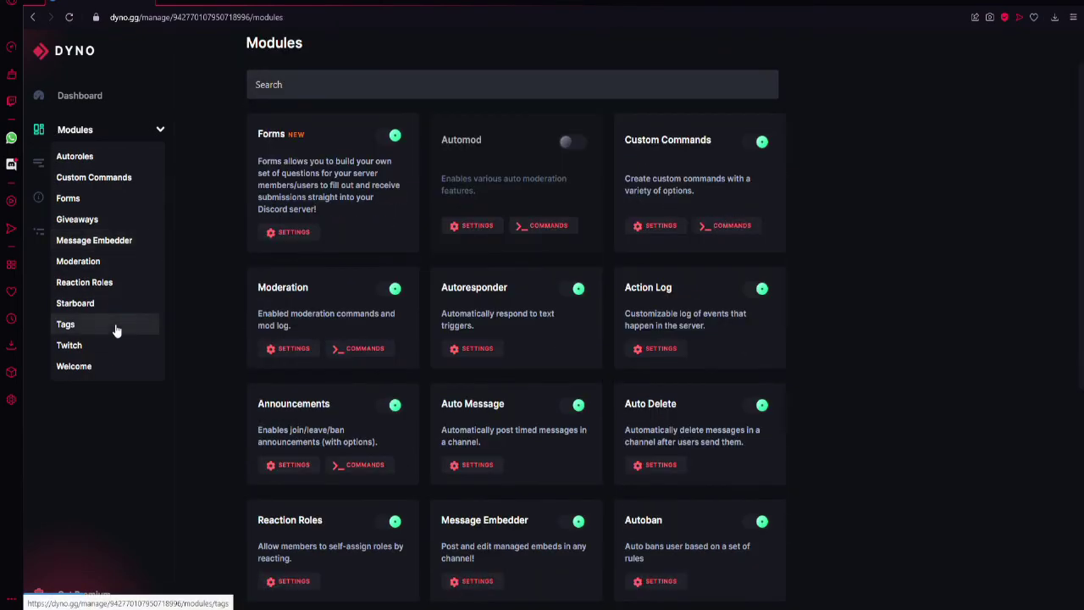
pyautogui.click(99, 303)
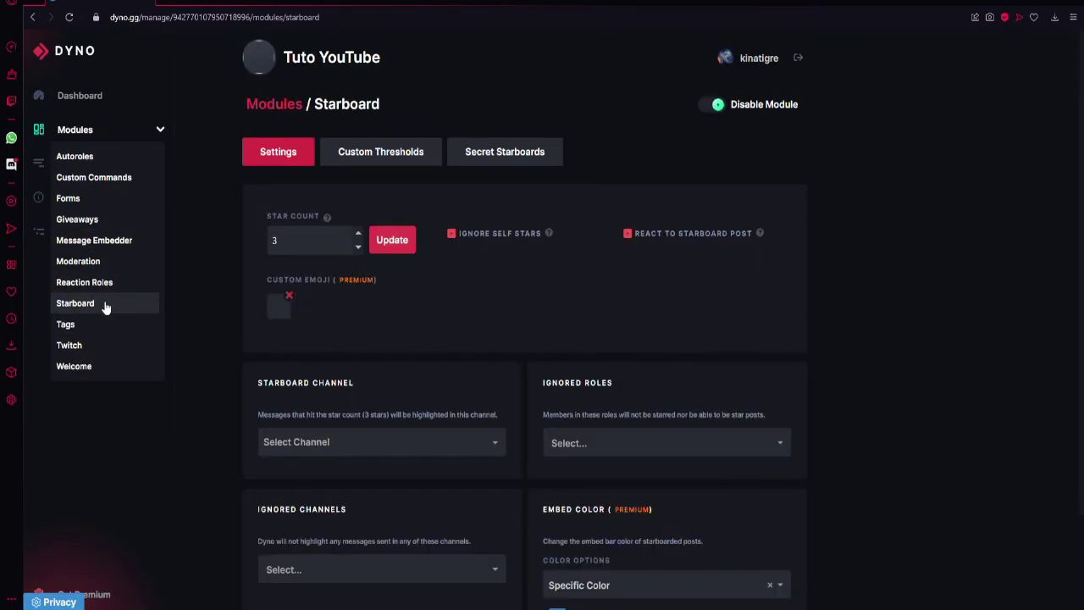
pyautogui.click(301, 244)
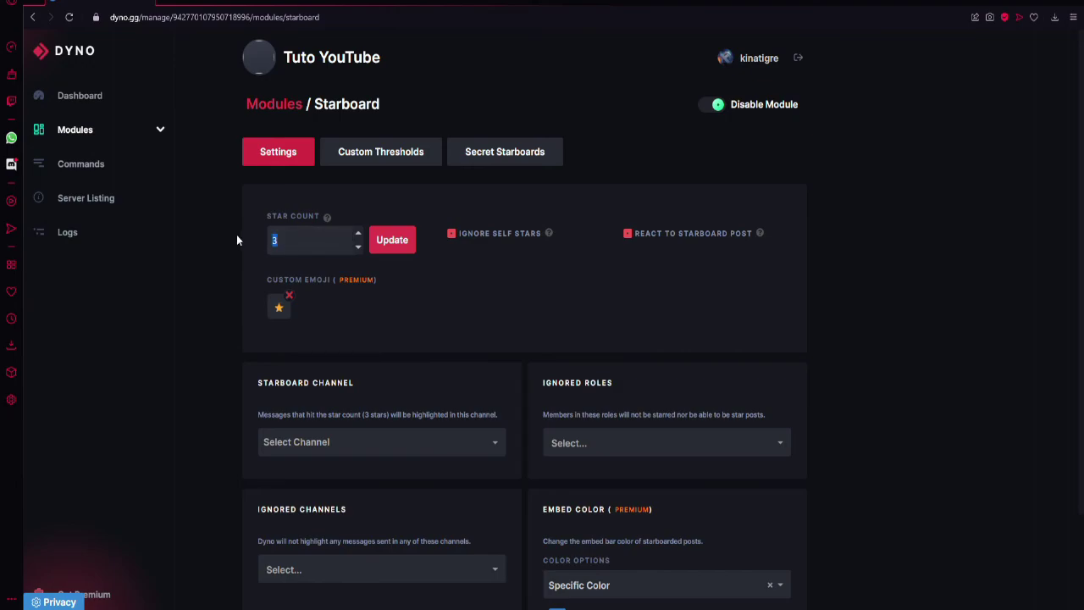
pyautogui.moveTo(285, 237); pyautogui.dragTo(276, 225)
pyautogui.click(285, 241)
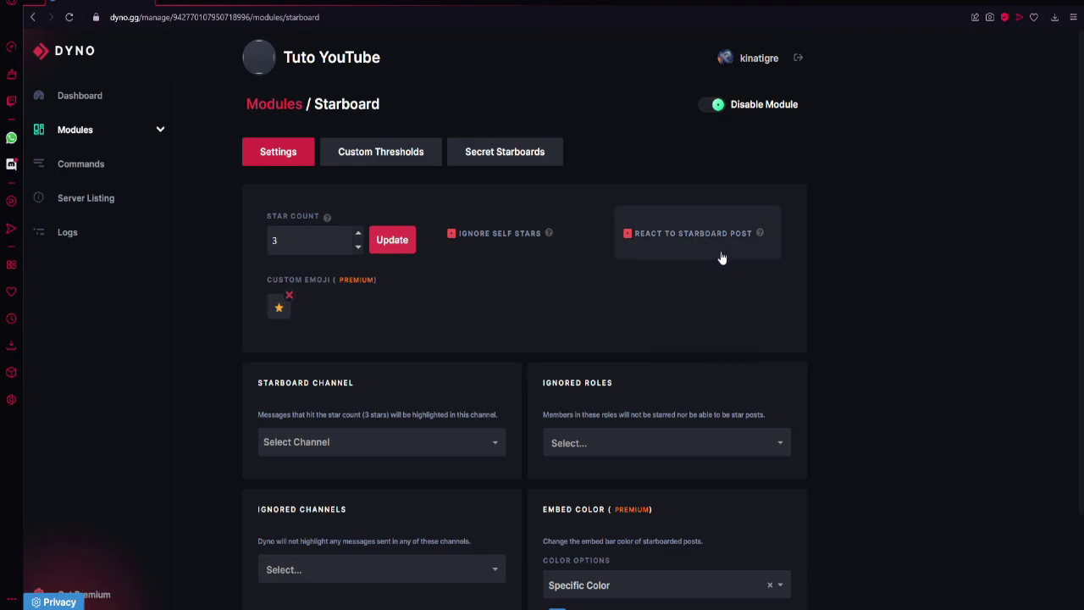
# Examine the available starboard channels and the ignored roles setting without choosing any
pyautogui.scroll(-1, 532, 290)
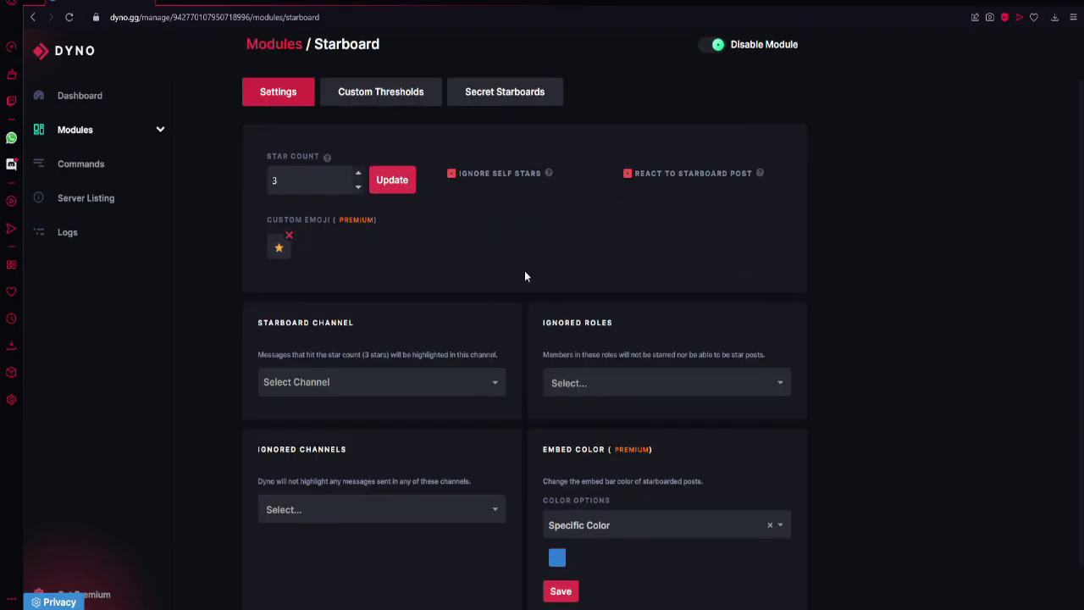
pyautogui.click(332, 382)
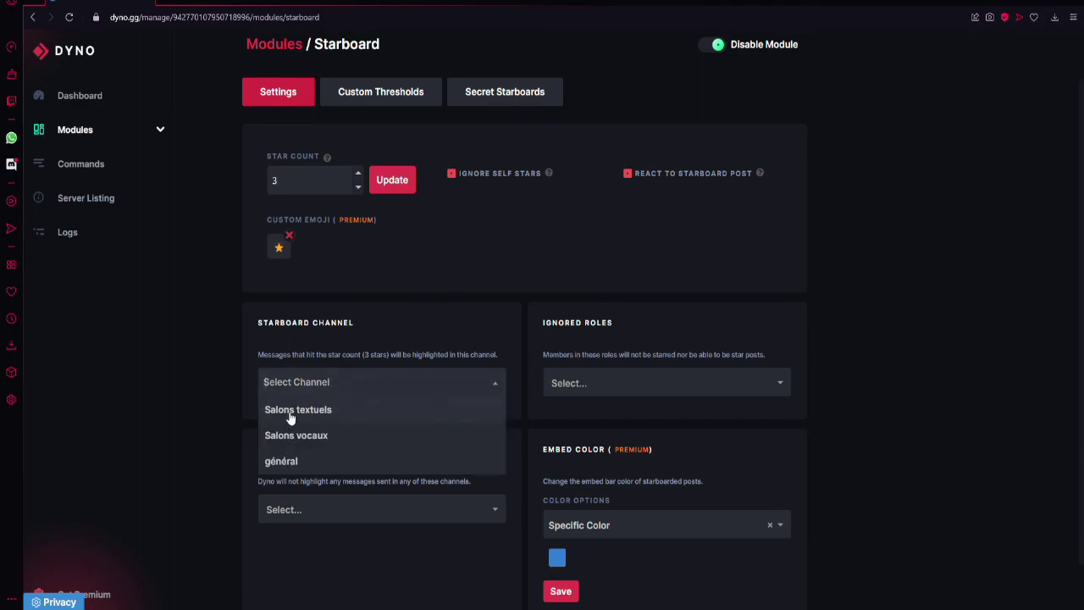
pyautogui.click(264, 462)
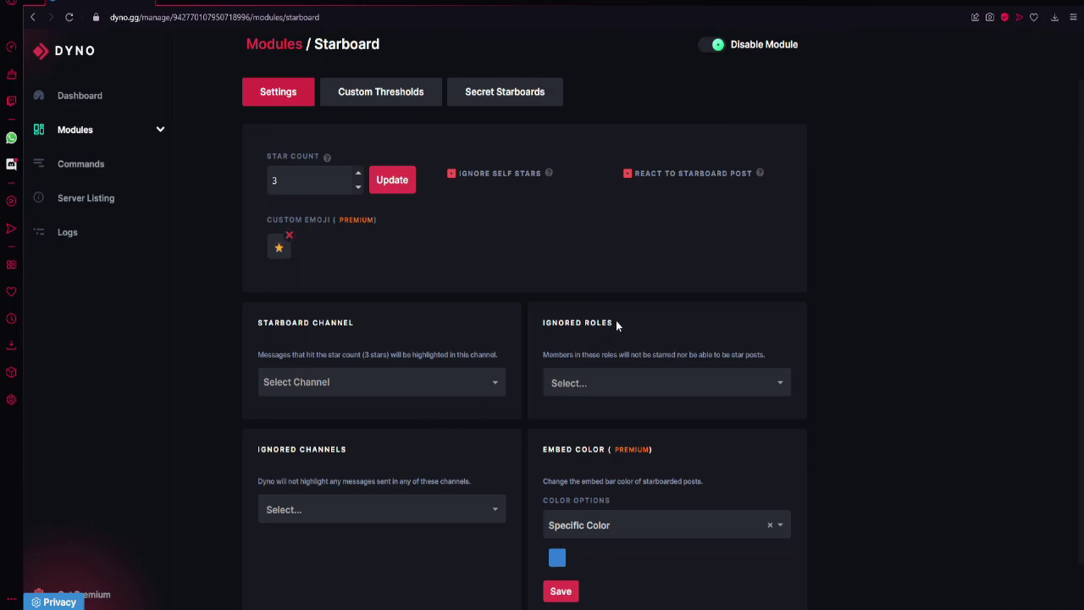
pyautogui.moveTo(616, 324); pyautogui.dragTo(564, 337)
pyautogui.scroll(1, 418, 389)
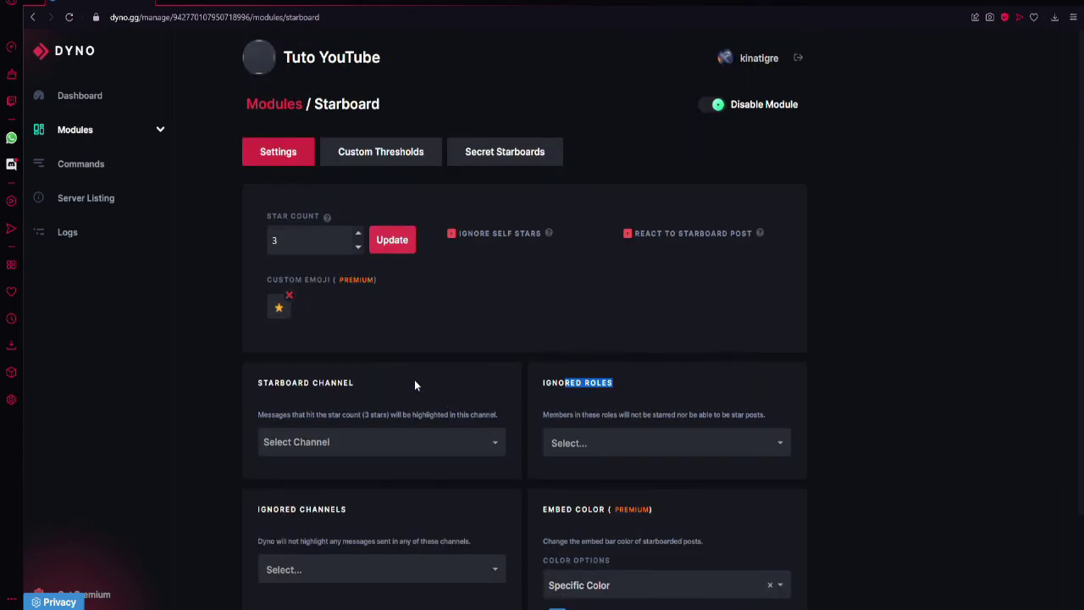
# Examine the Starboard's custom threshold form, then view the Secret Starboards page
pyautogui.click(350, 151)
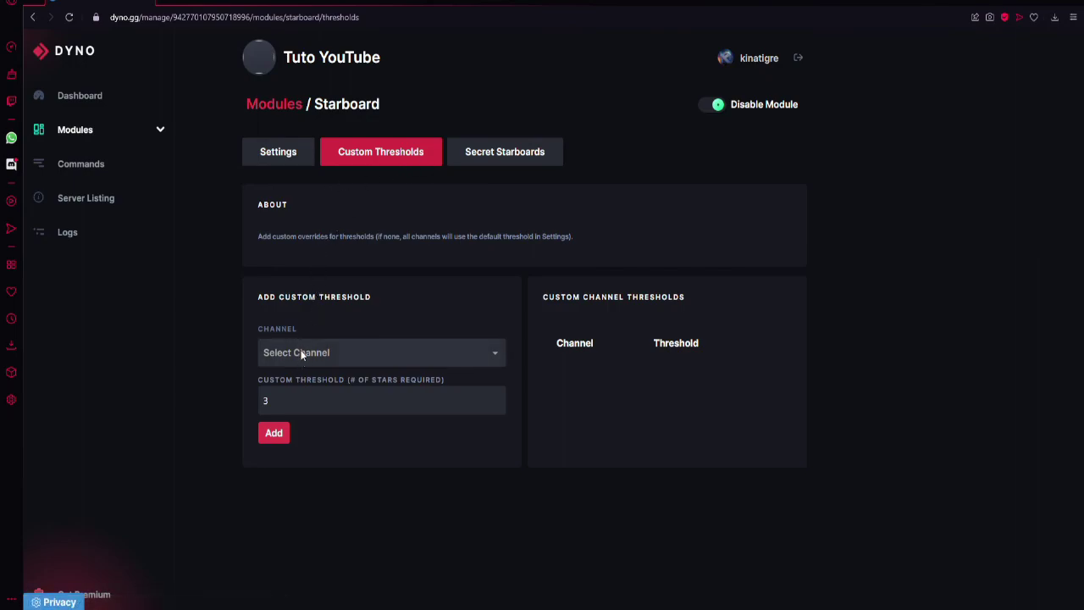
pyautogui.click(334, 354)
pyautogui.click(333, 359)
pyautogui.moveTo(276, 405); pyautogui.dragTo(256, 406)
pyautogui.click(499, 157)
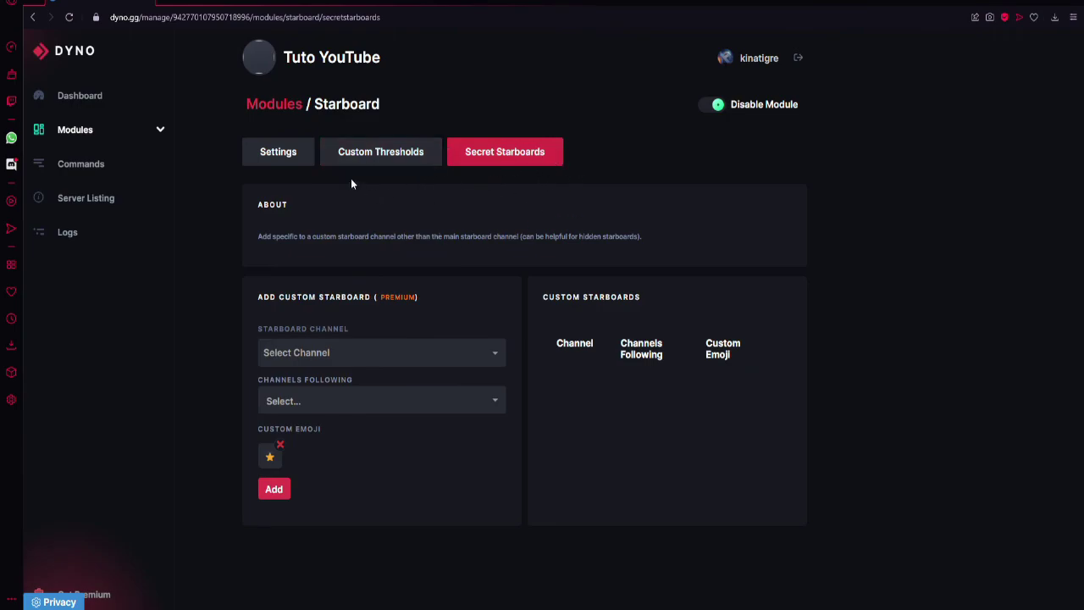
# Open the Twitch module and examine its posting channel choices, streamer field, message types and notification preview
pyautogui.click(161, 131)
pyautogui.scroll(-4, 96, 310)
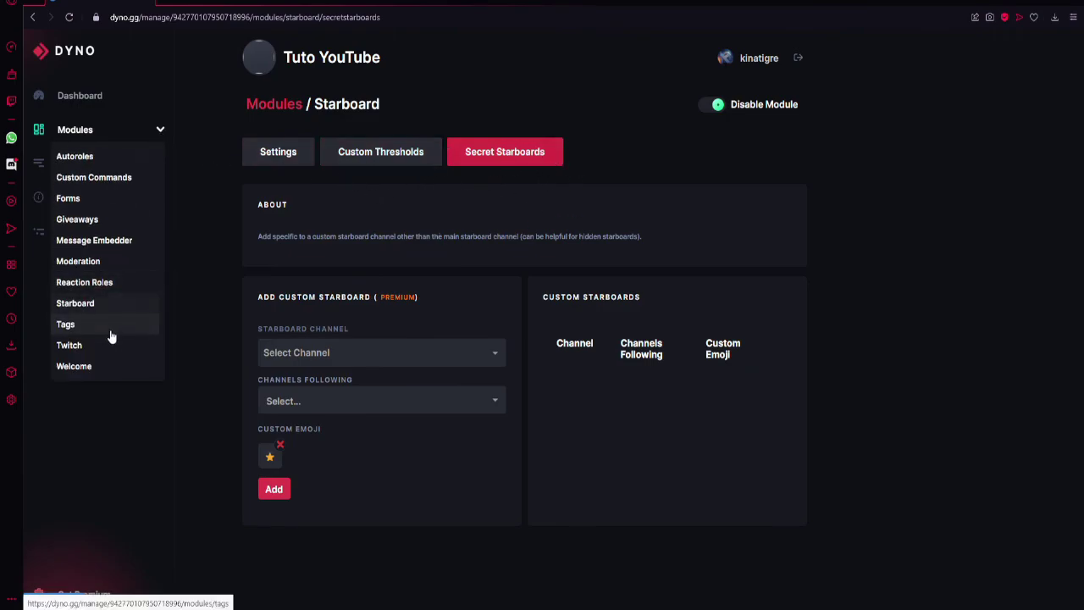
pyautogui.click(100, 346)
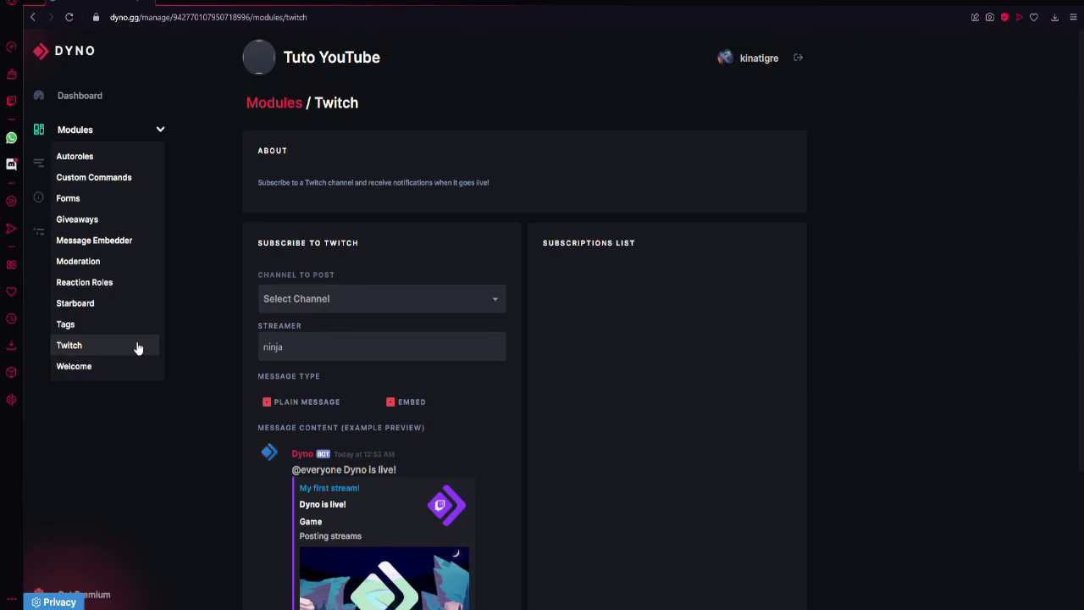
pyautogui.scroll(-3, 309, 297)
pyautogui.scroll(1, 311, 318)
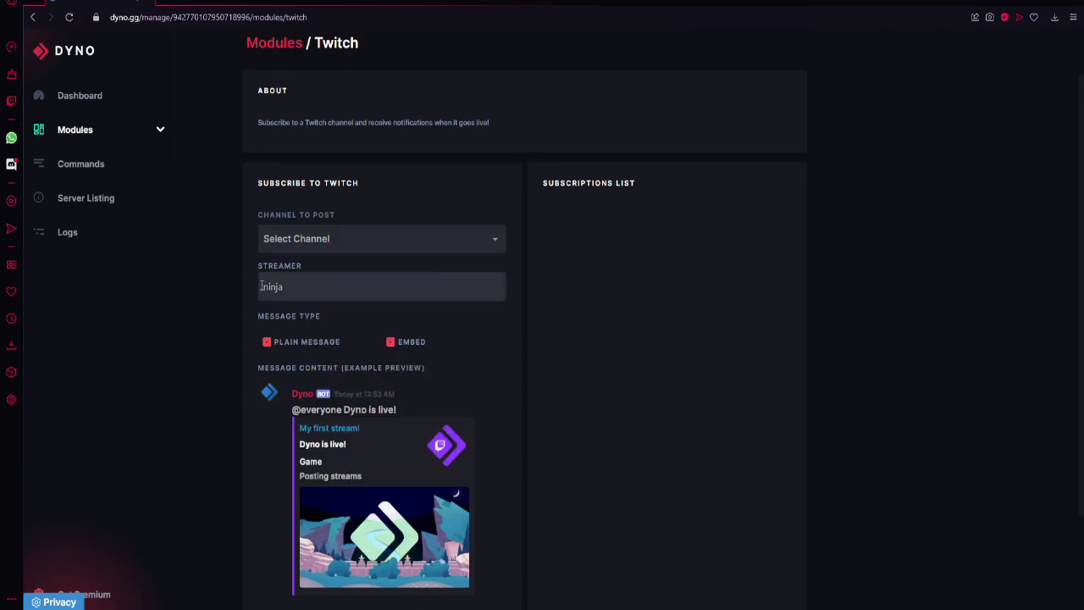
pyautogui.click(282, 249)
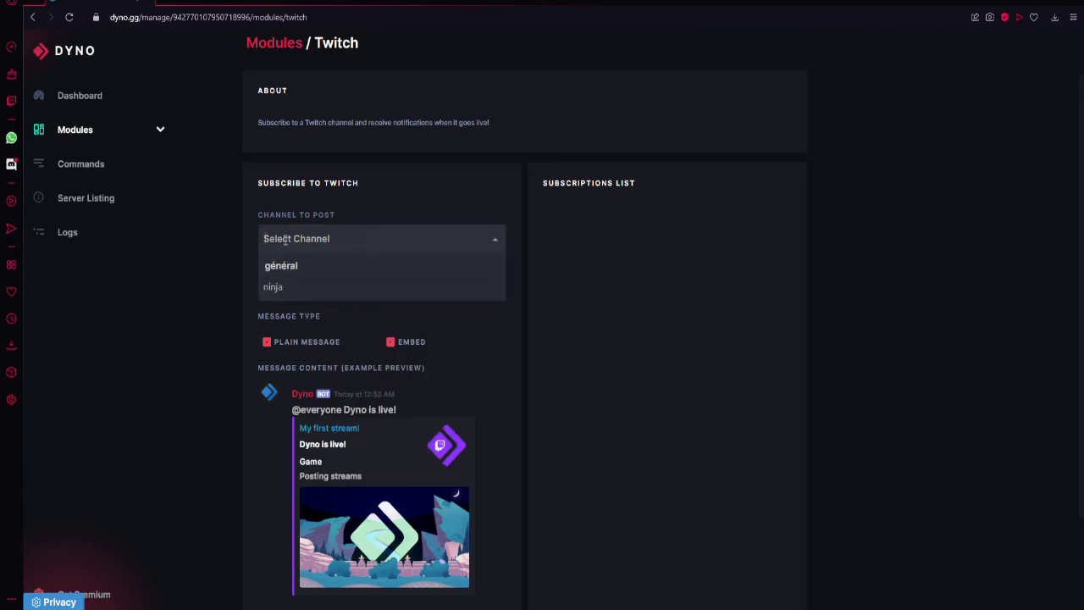
pyautogui.click(313, 249)
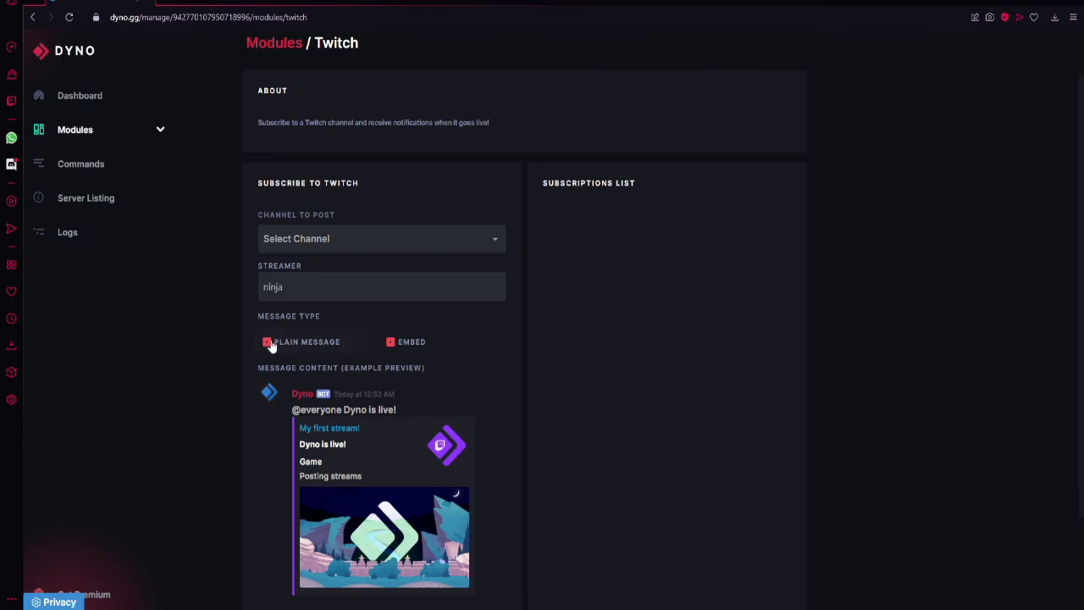
pyautogui.scroll(-2, 348, 347)
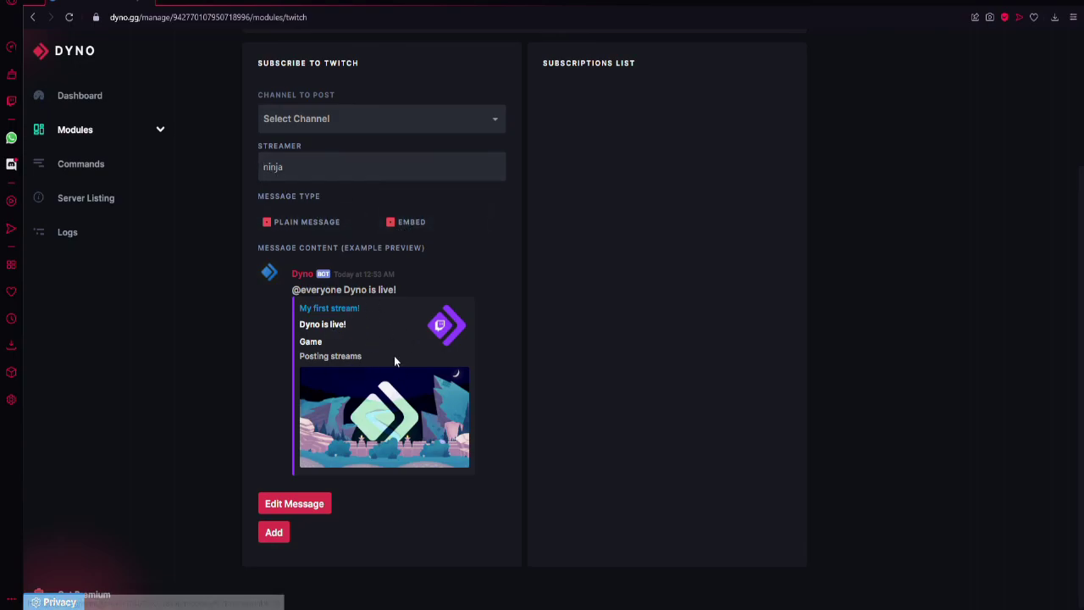
# Open the Twitch notification message for editing and examine the everyone mention and streamer variable in its message content
pyautogui.click(291, 506)
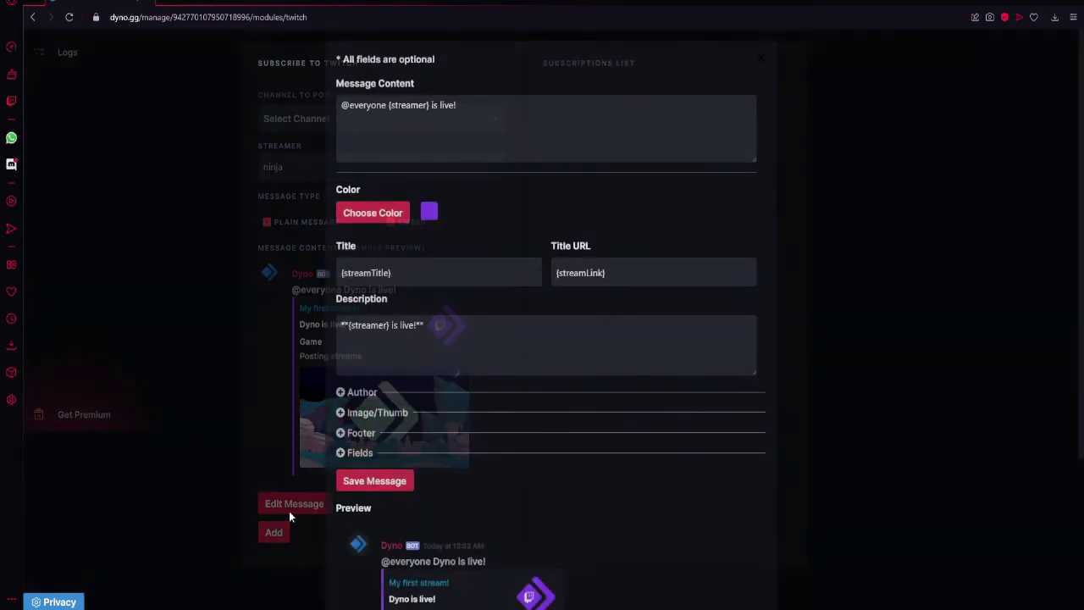
pyautogui.scroll(-3, 437, 304)
pyautogui.scroll(3, 644, 121)
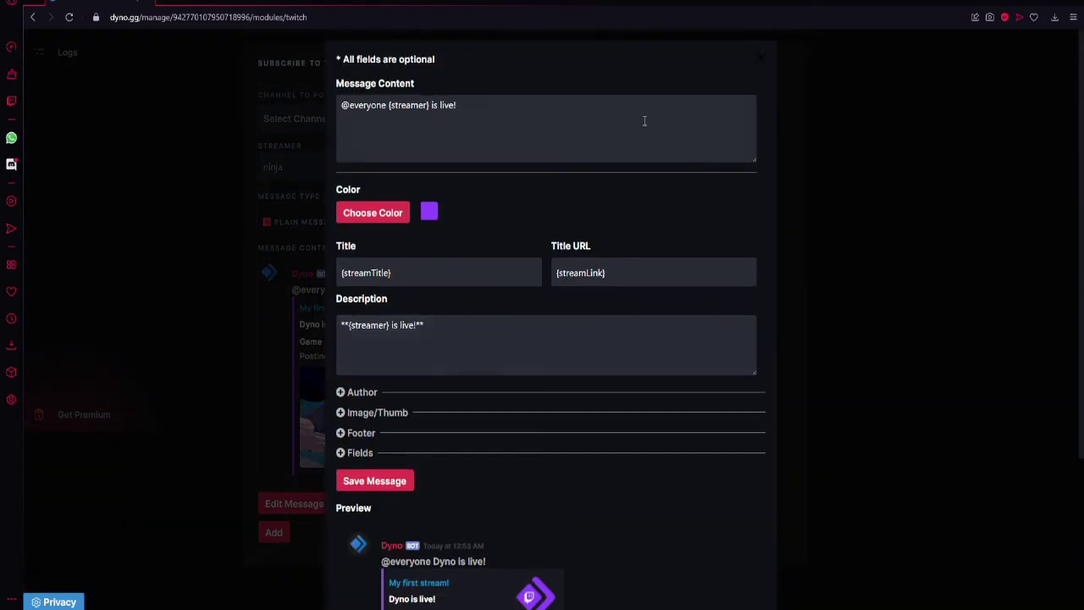
pyautogui.click(789, 86)
pyautogui.click(293, 505)
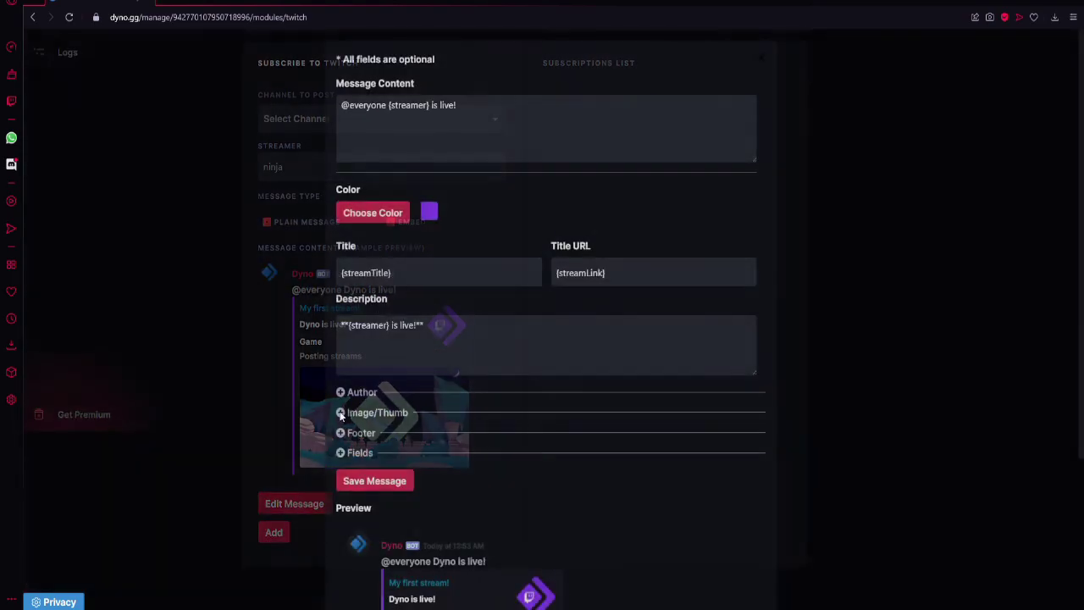
pyautogui.moveTo(342, 105); pyautogui.dragTo(439, 106)
pyautogui.doubleClick(368, 105)
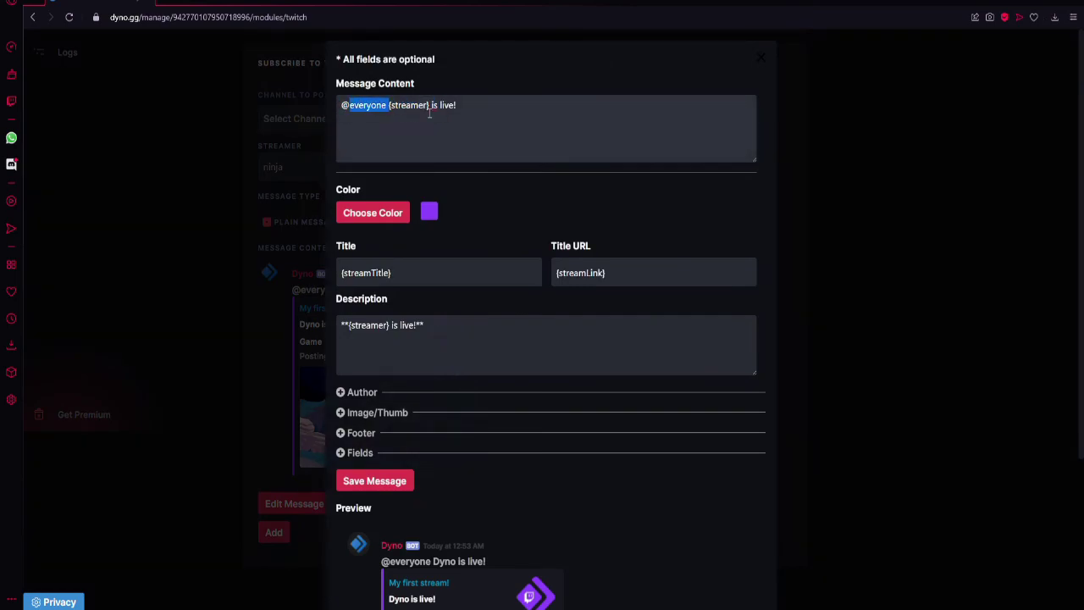
pyautogui.doubleClick(409, 105)
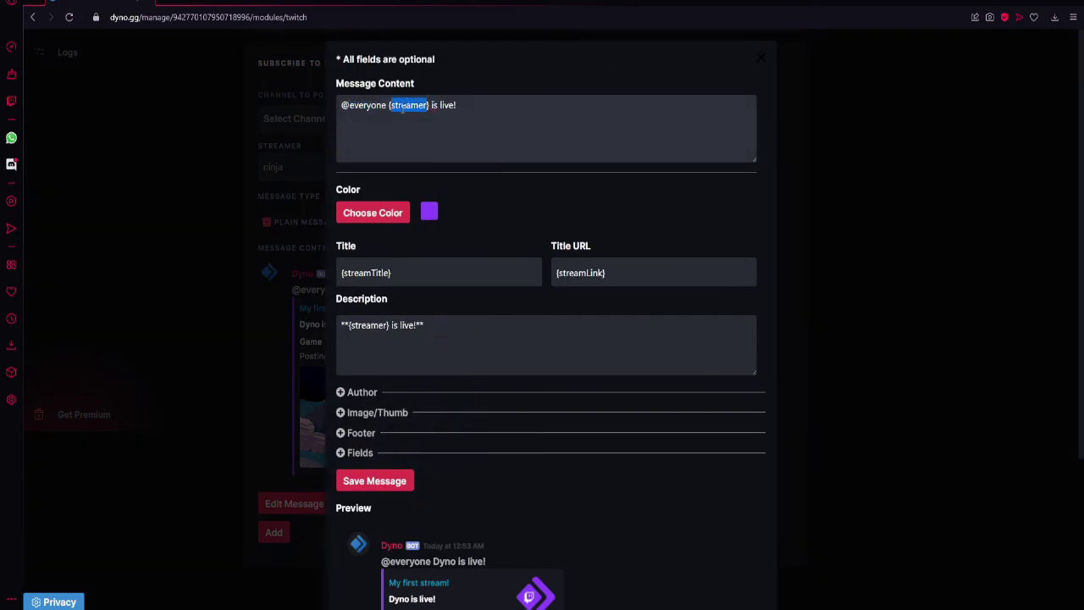
pyautogui.click(433, 105)
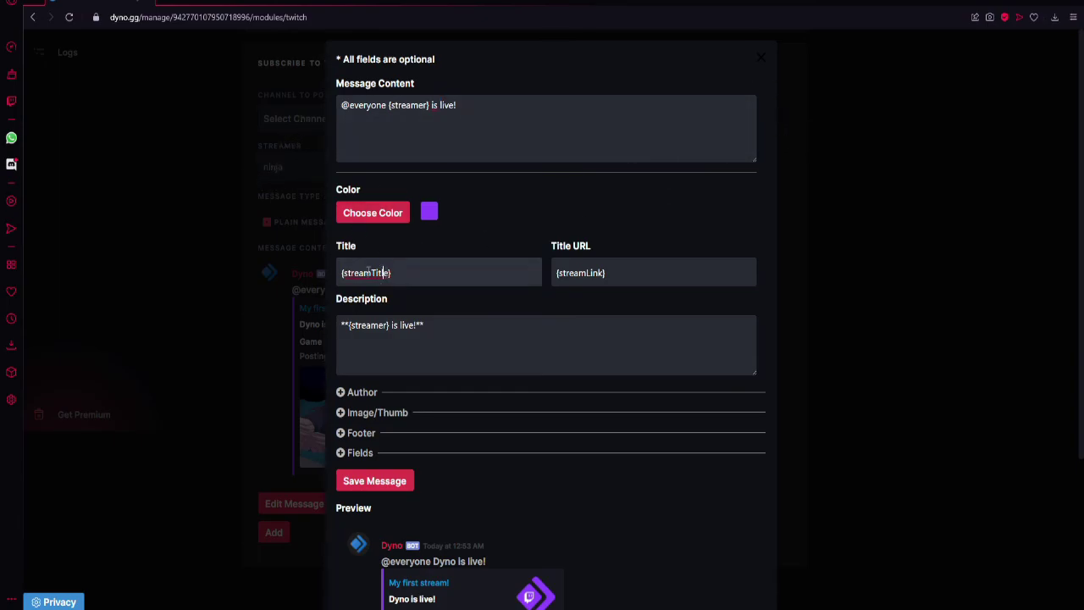
# Examine the notification's title, title URL and variable reference, then close the message editor without saving
pyautogui.tripleClick(422, 272)
pyautogui.click(461, 272)
pyautogui.tripleClick(611, 269)
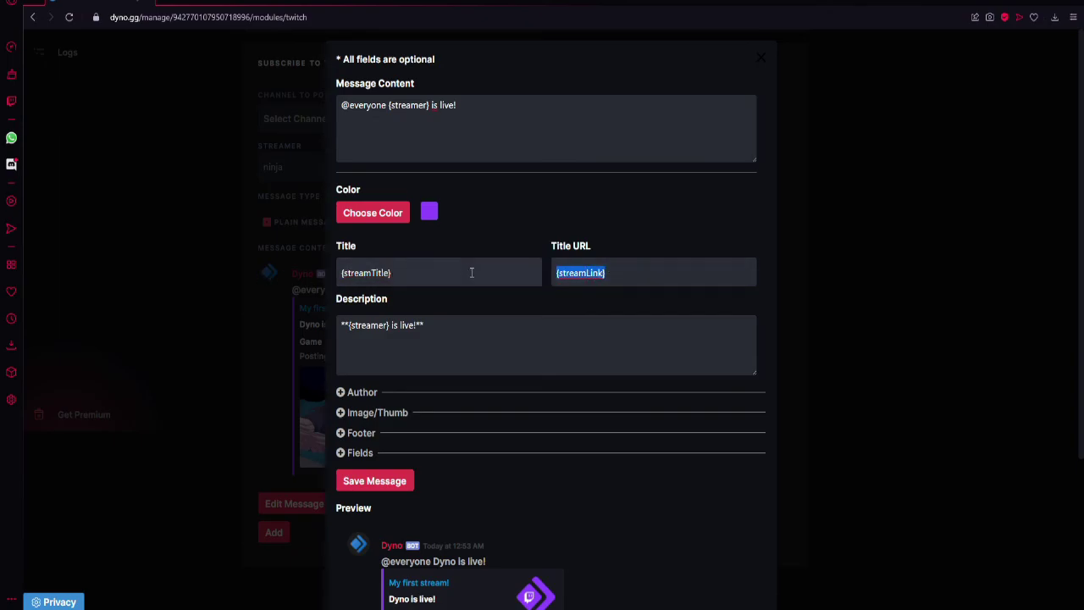
pyautogui.scroll(-2, 436, 370)
pyautogui.click(341, 573)
pyautogui.scroll(-1, 344, 561)
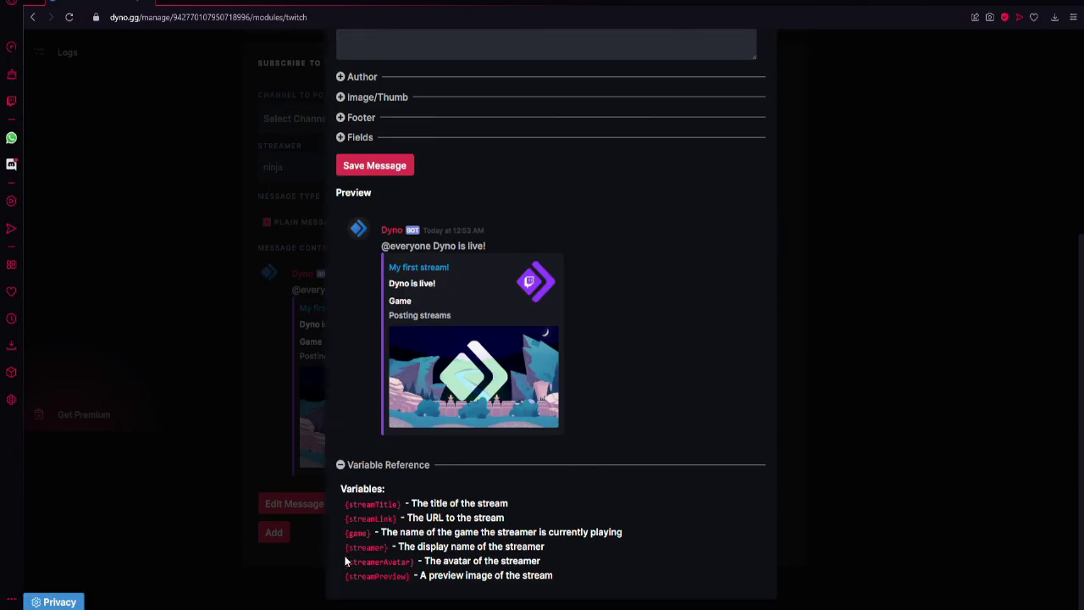
pyautogui.click(813, 259)
# Open the Welcome module and set the welcome message type to Embed and Text
pyautogui.scroll(2, 103, 351)
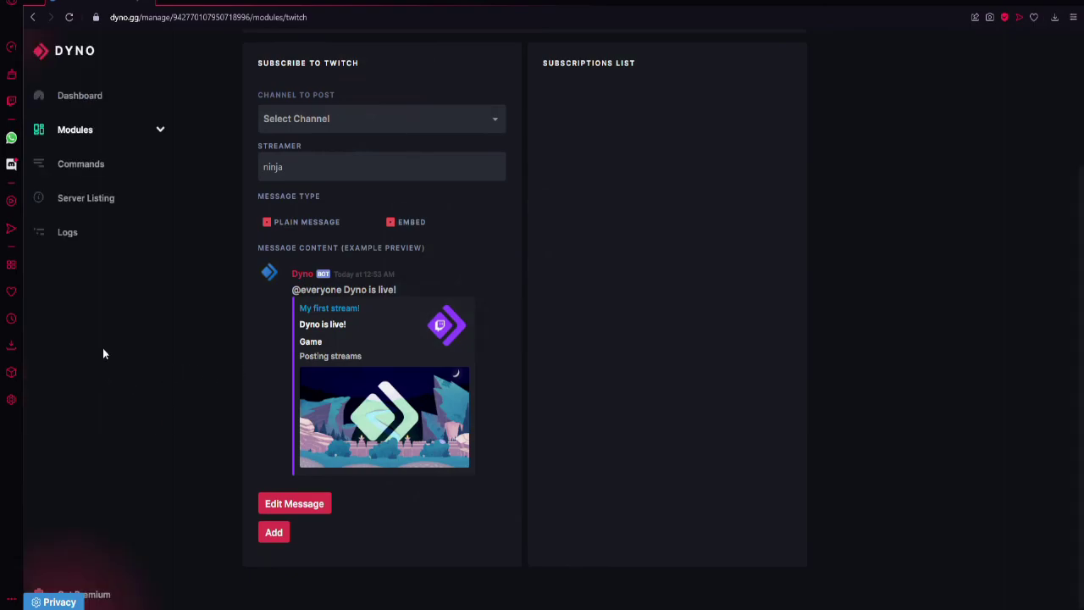
pyautogui.click(160, 131)
pyautogui.scroll(-2, 122, 333)
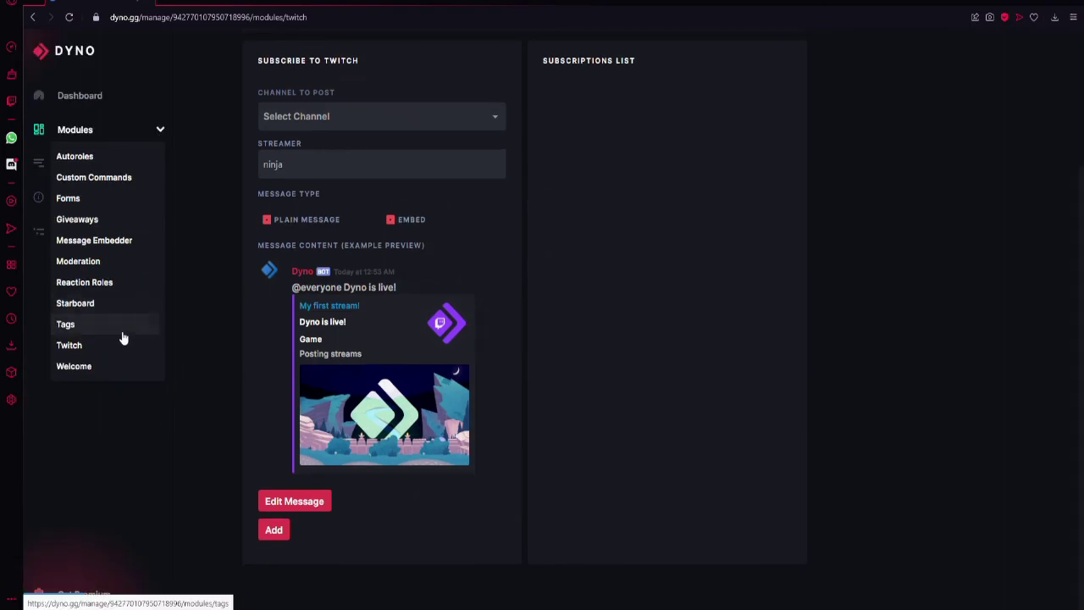
pyautogui.click(115, 367)
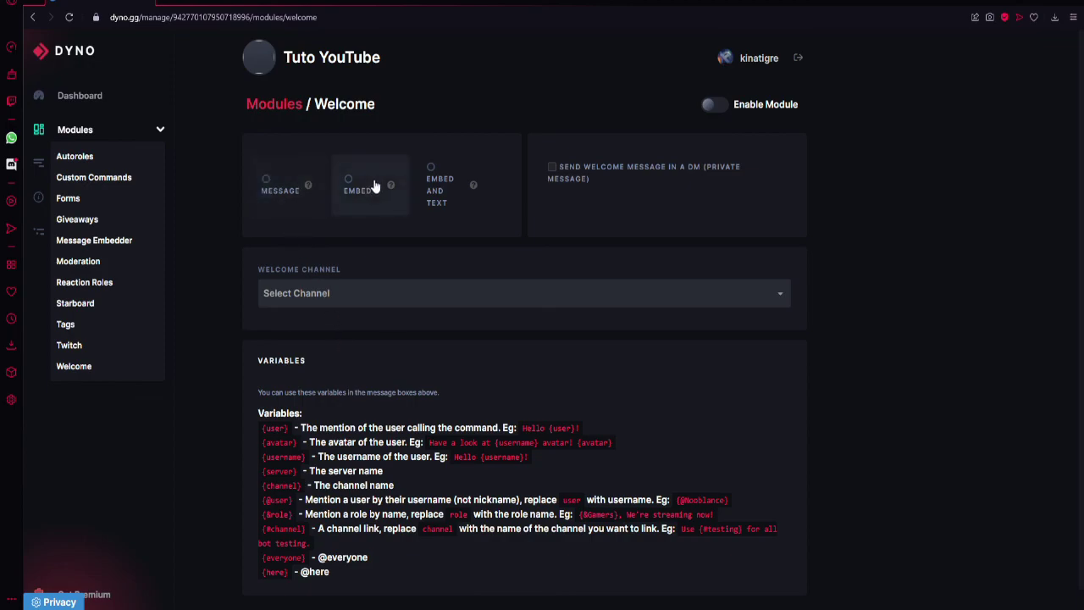
pyautogui.click(434, 178)
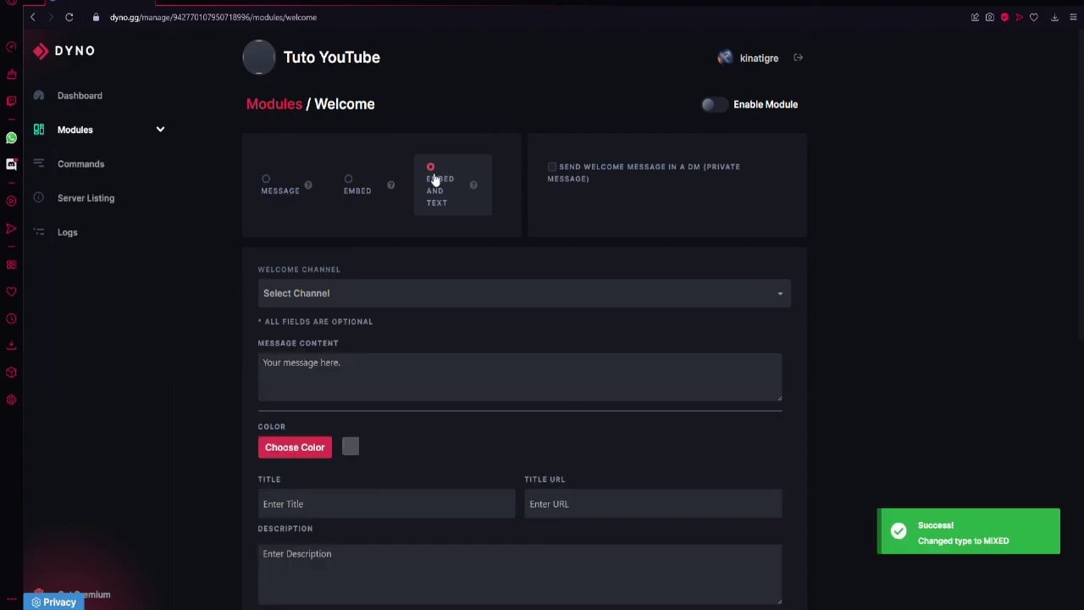
pyautogui.click(433, 178)
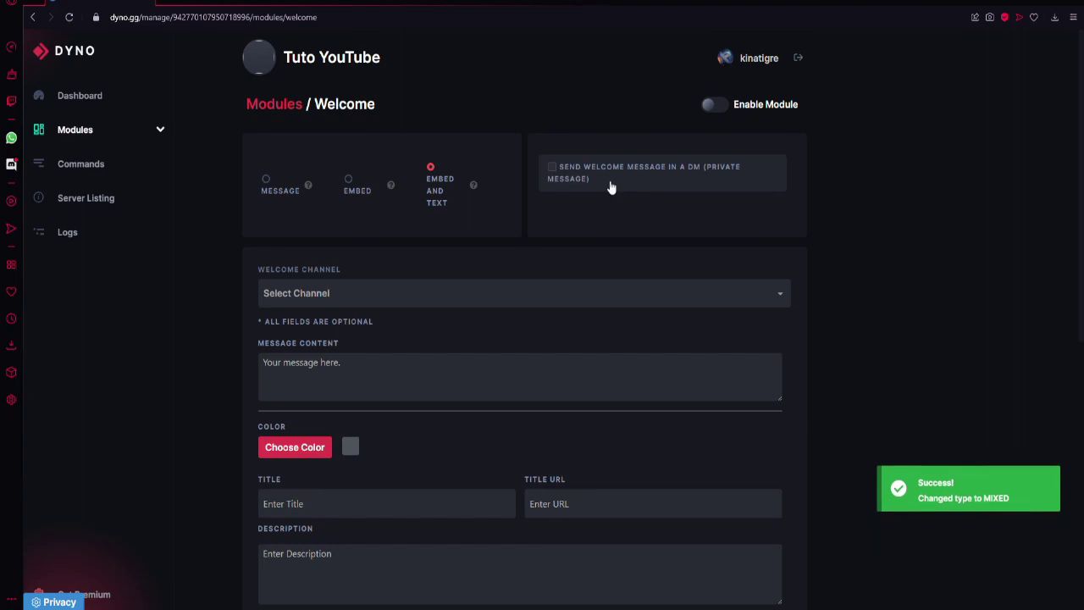
# Examine the welcome message's channel, content, title URL, description and variables, leaving the fields empty
pyautogui.scroll(-1, 370, 288)
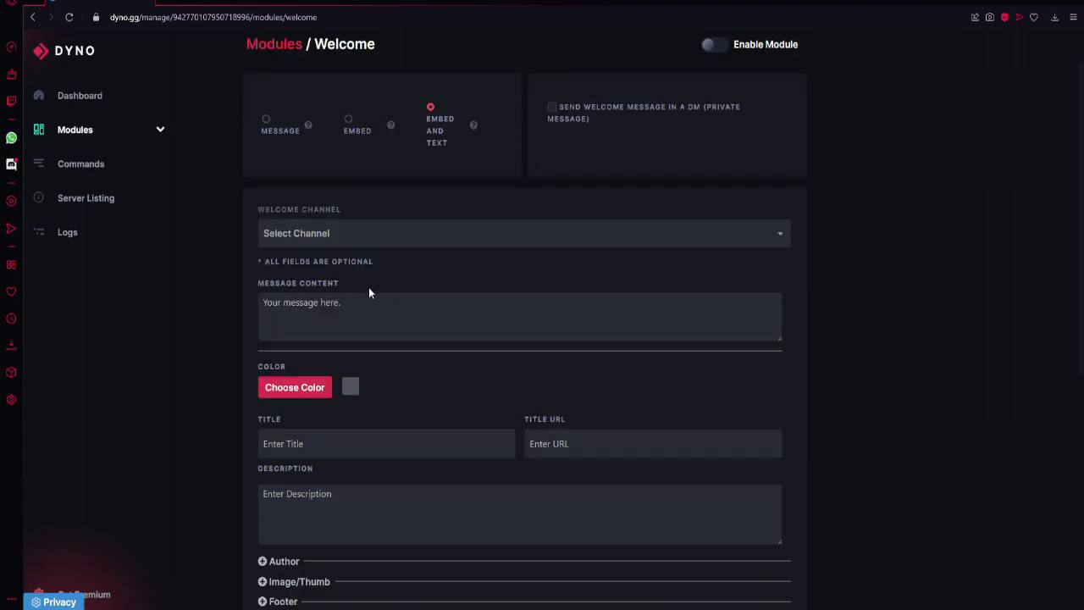
pyautogui.click(323, 245)
pyautogui.click(231, 265)
pyautogui.scroll(-2, 291, 307)
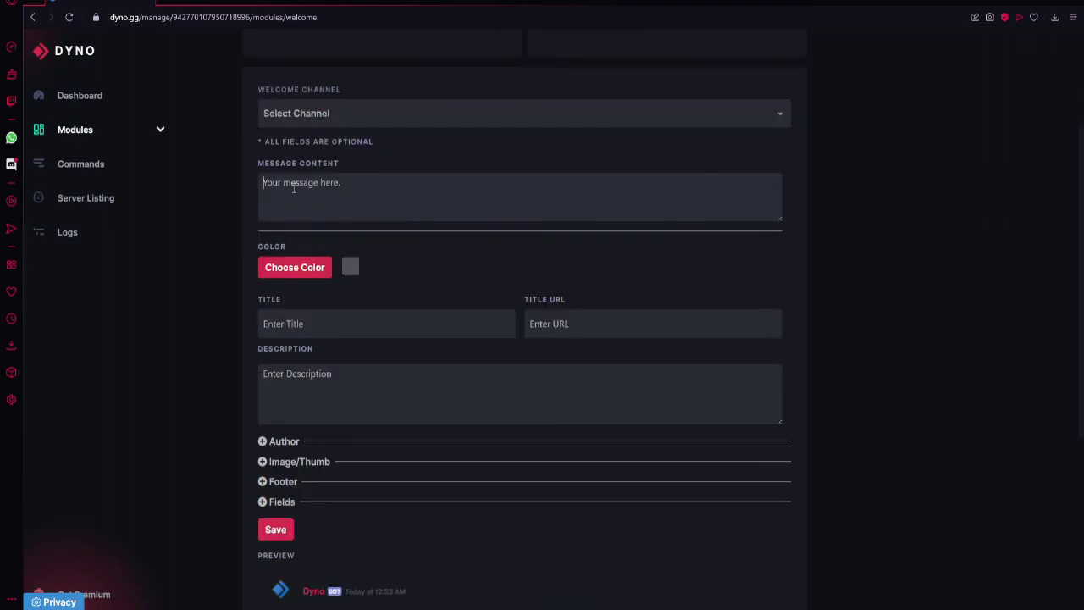
pyautogui.click(583, 315)
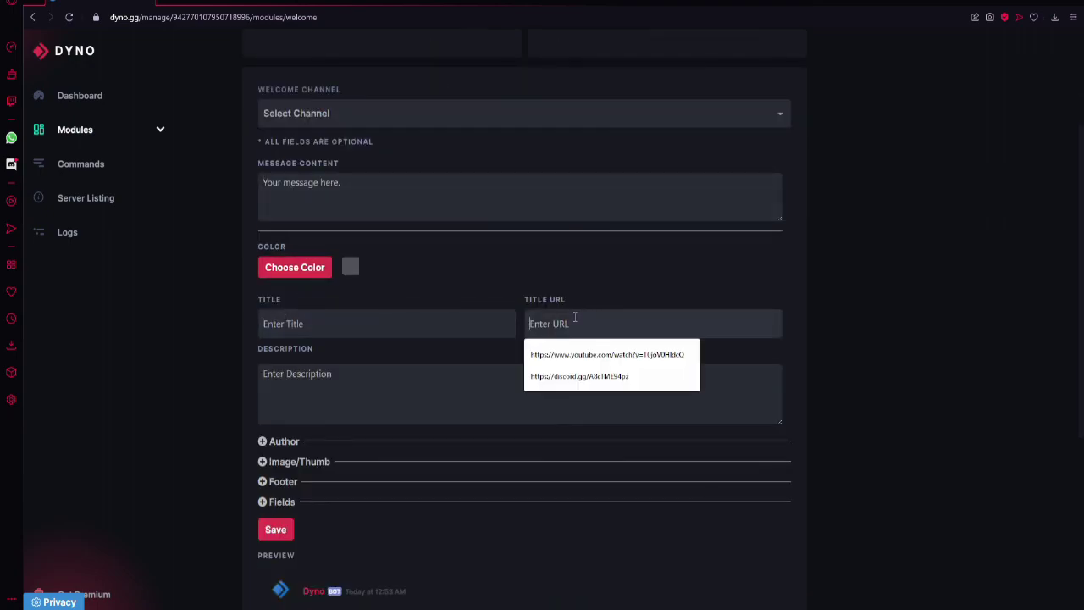
pyautogui.scroll(-2, 343, 329)
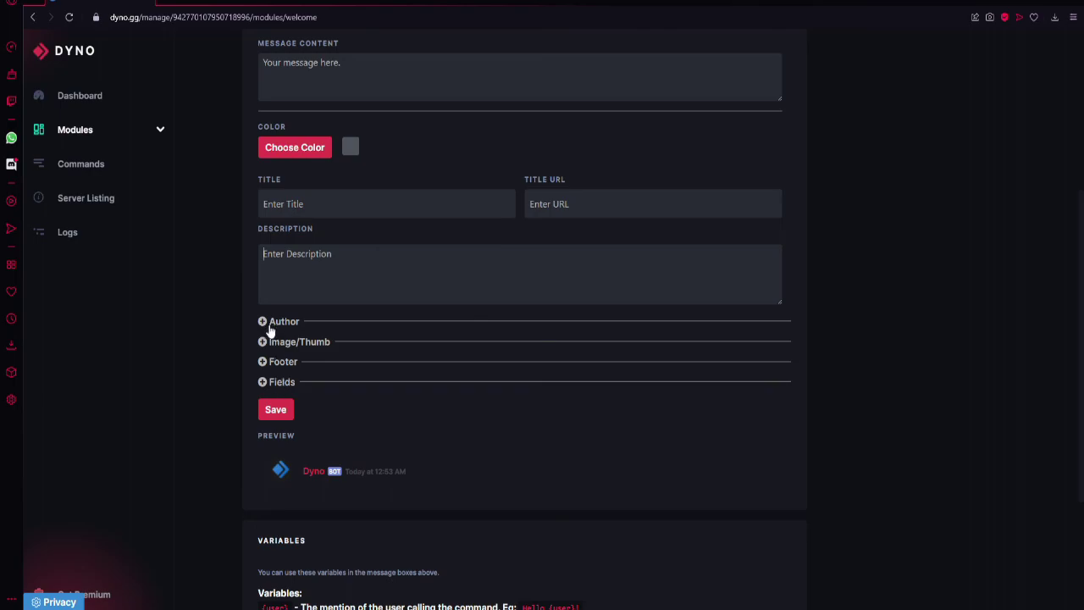
pyautogui.scroll(-3, 279, 355)
pyautogui.scroll(5, 232, 322)
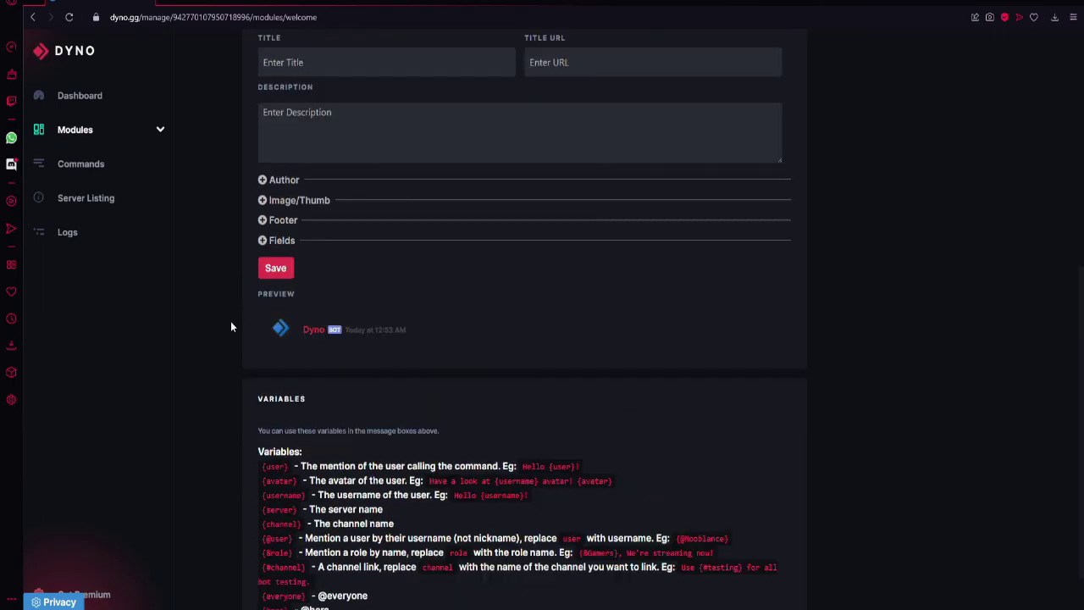